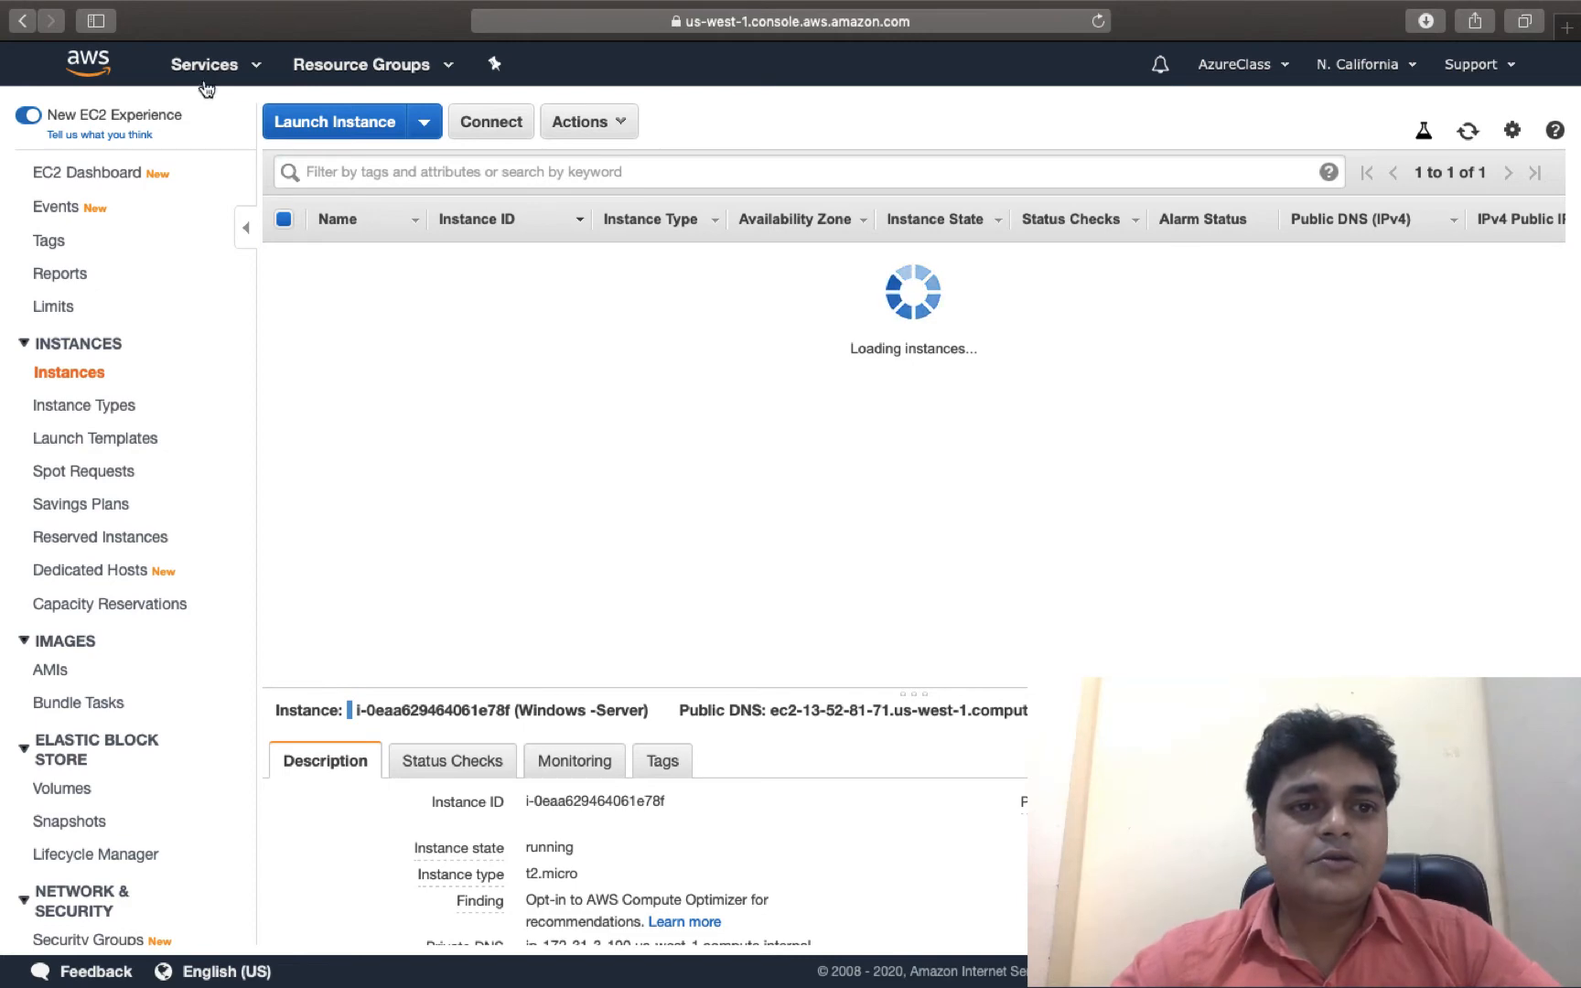
Search the Services menu for SNS and open Simple Notification Service.
click(204, 64)
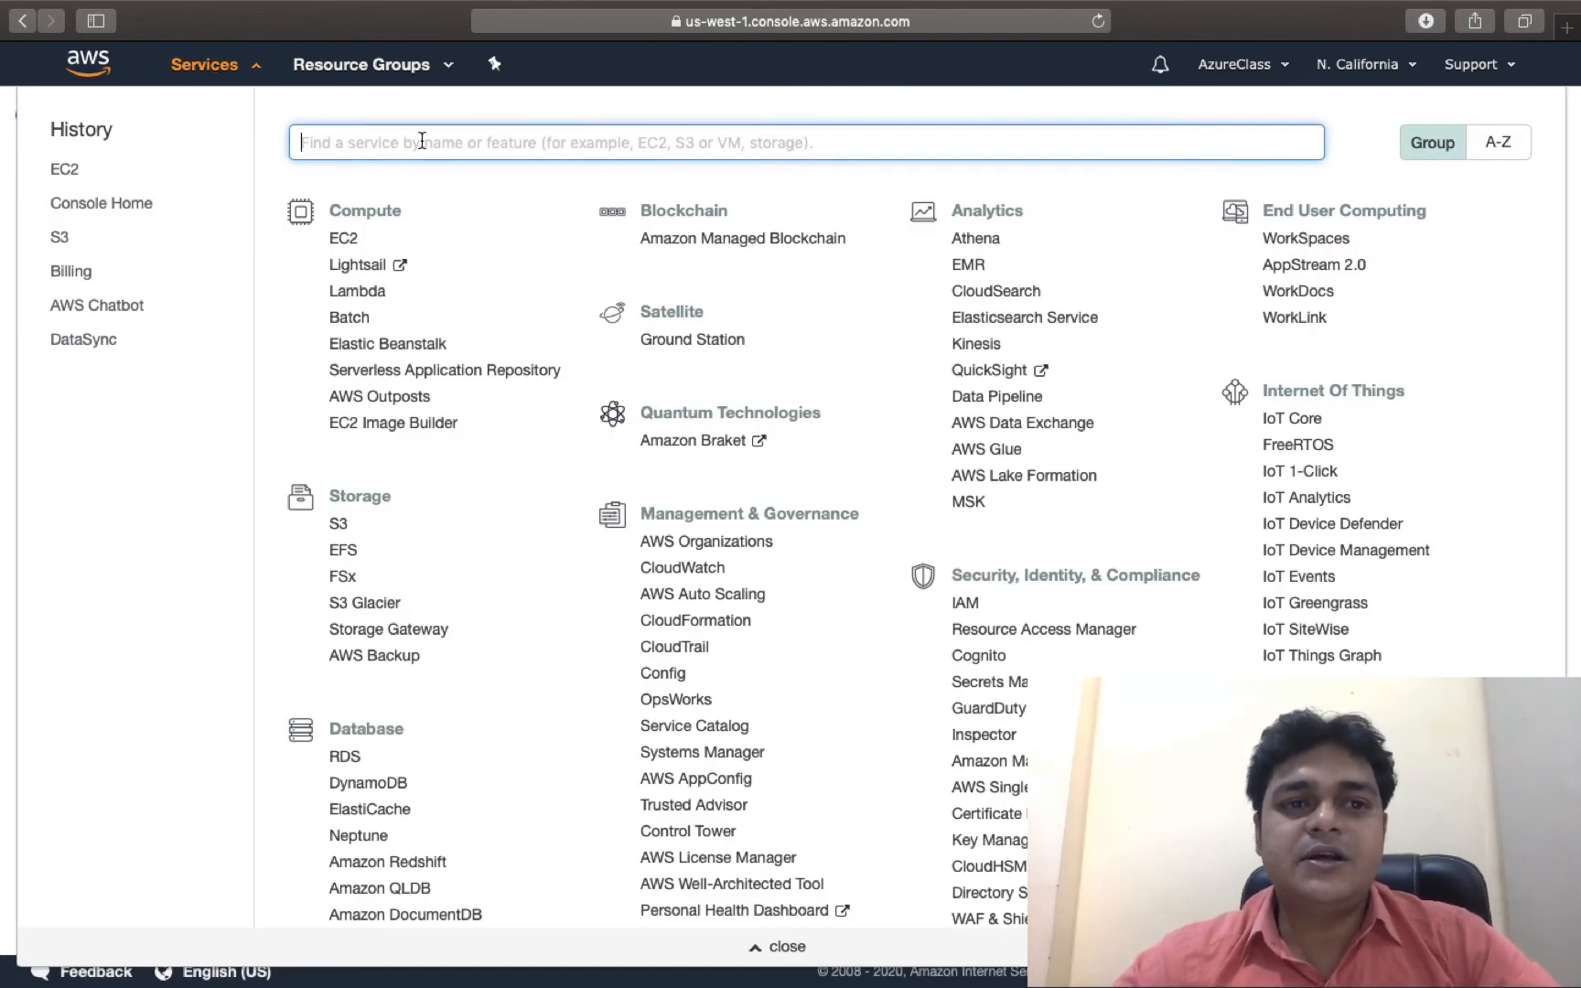
text(SNS)
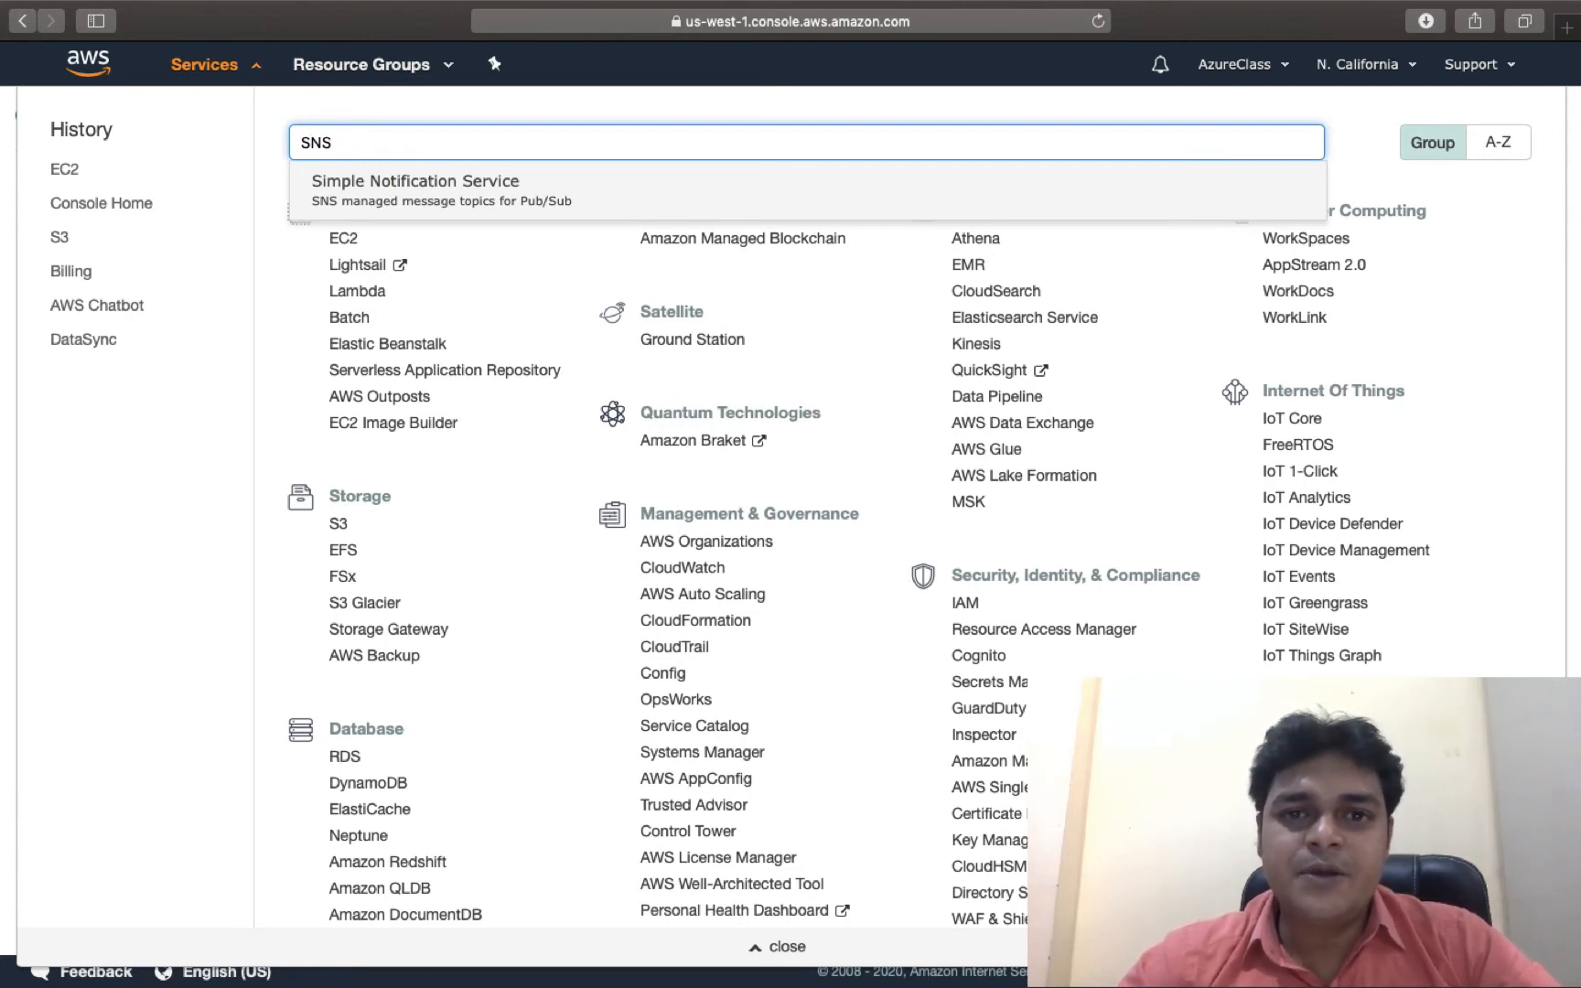
click(432, 187)
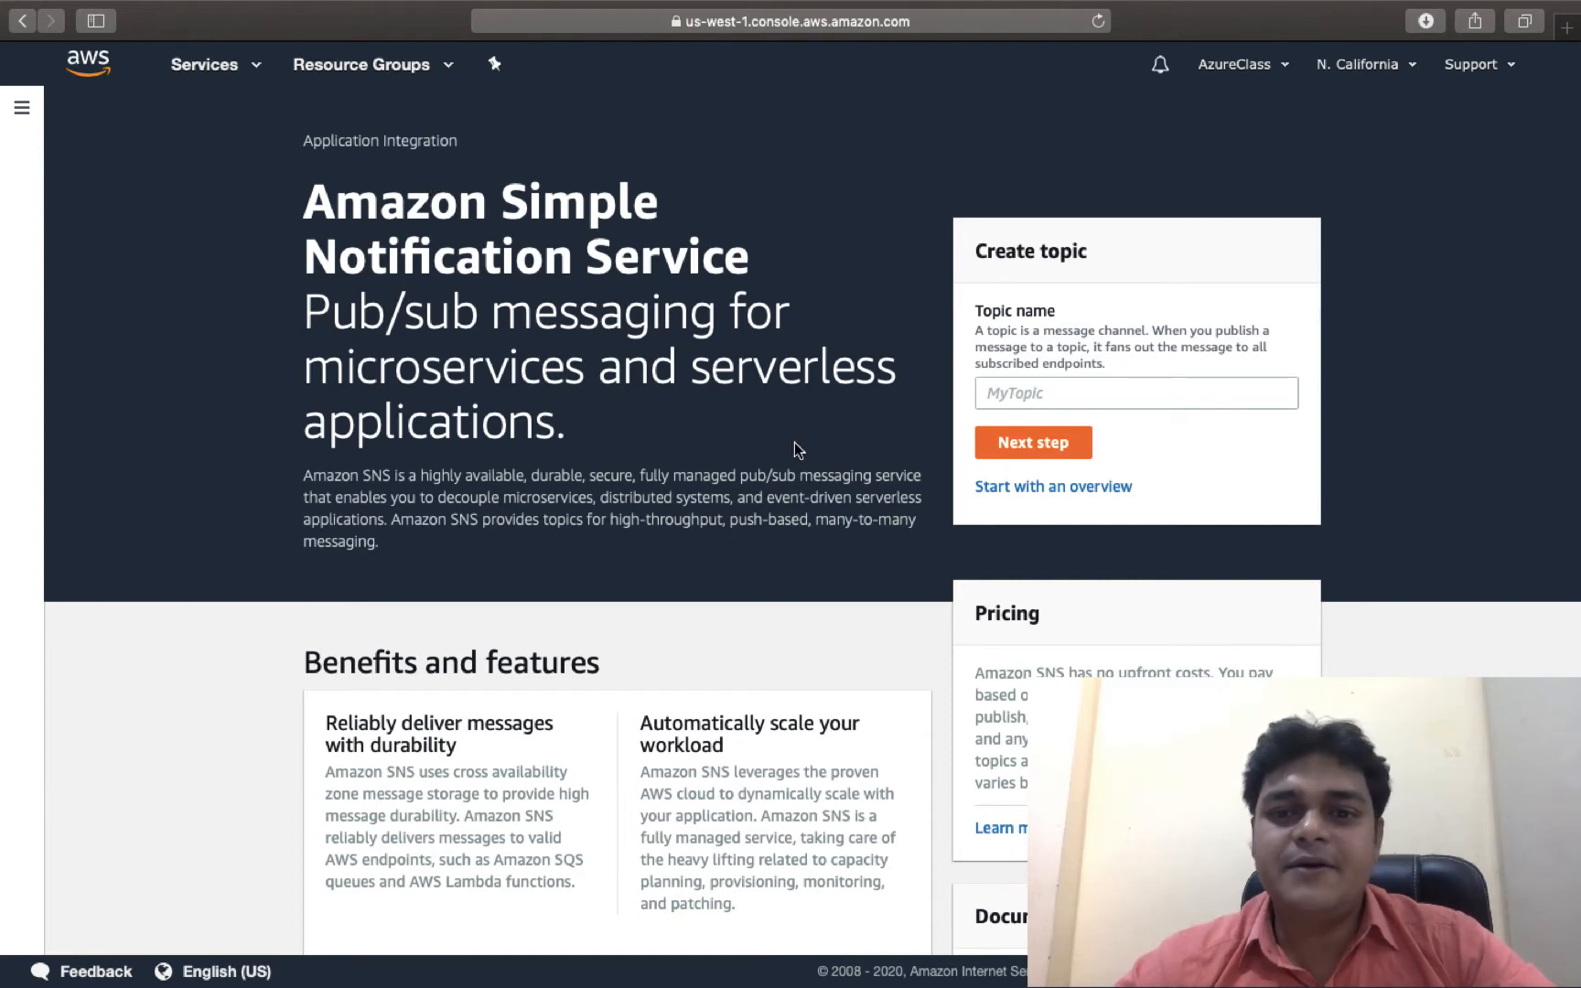
Create an SNS topic named AWS-Alert, keeping the default settings.
click(1044, 388)
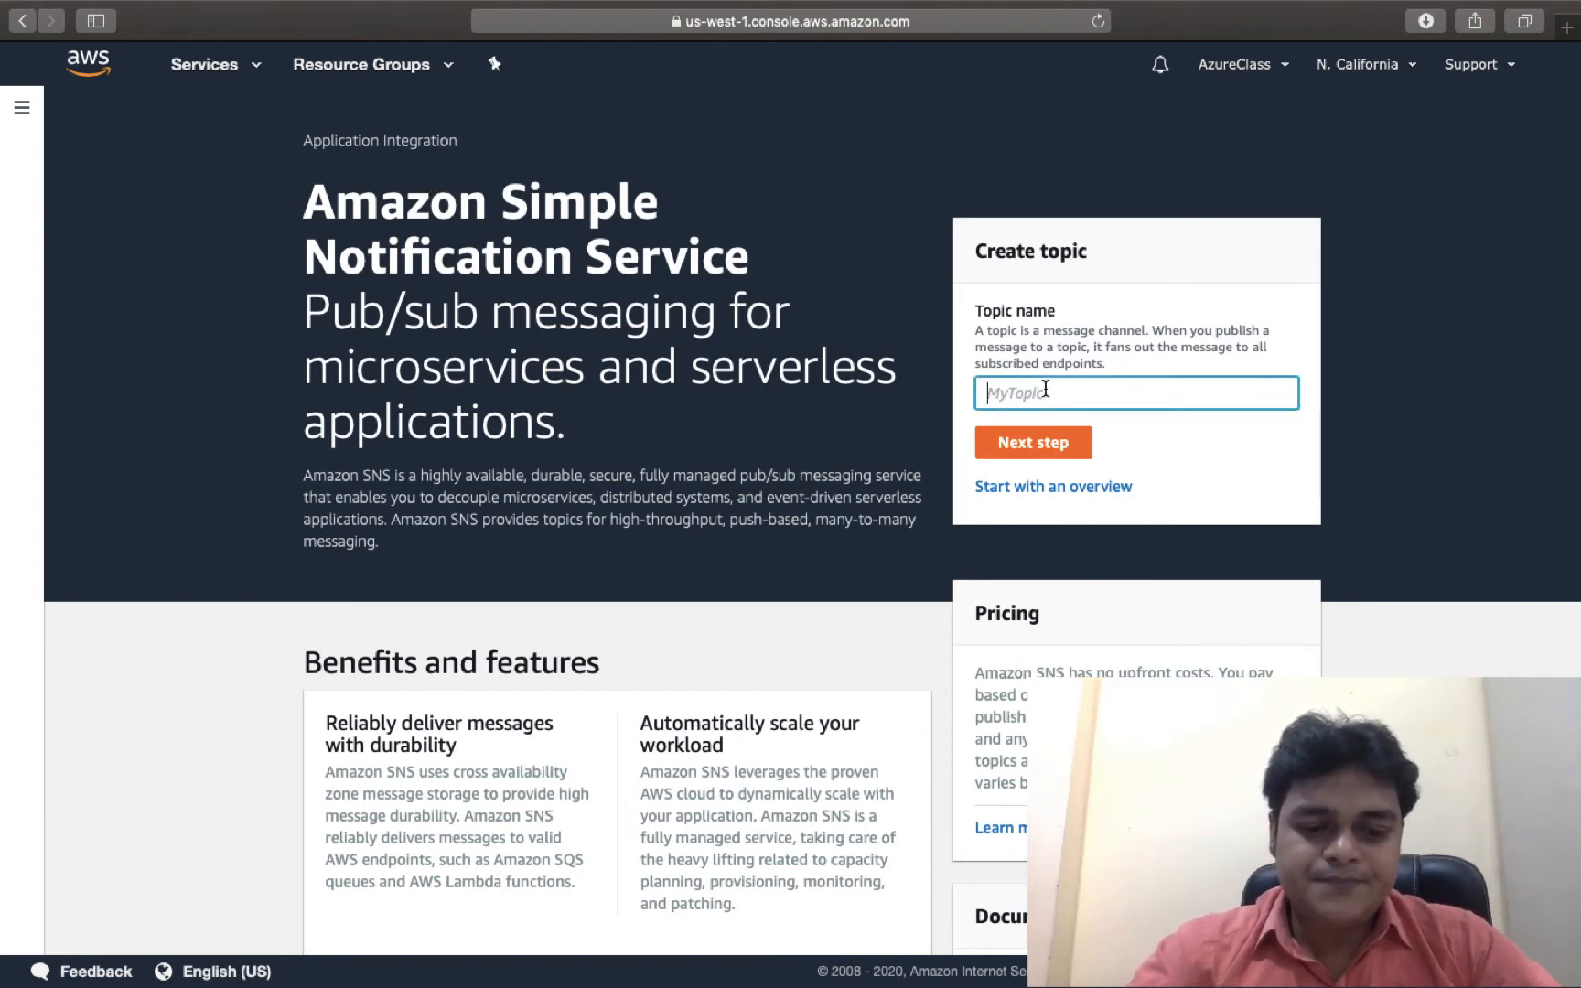
text(AWSS)
key(BackSpace)
key(BackSpace)
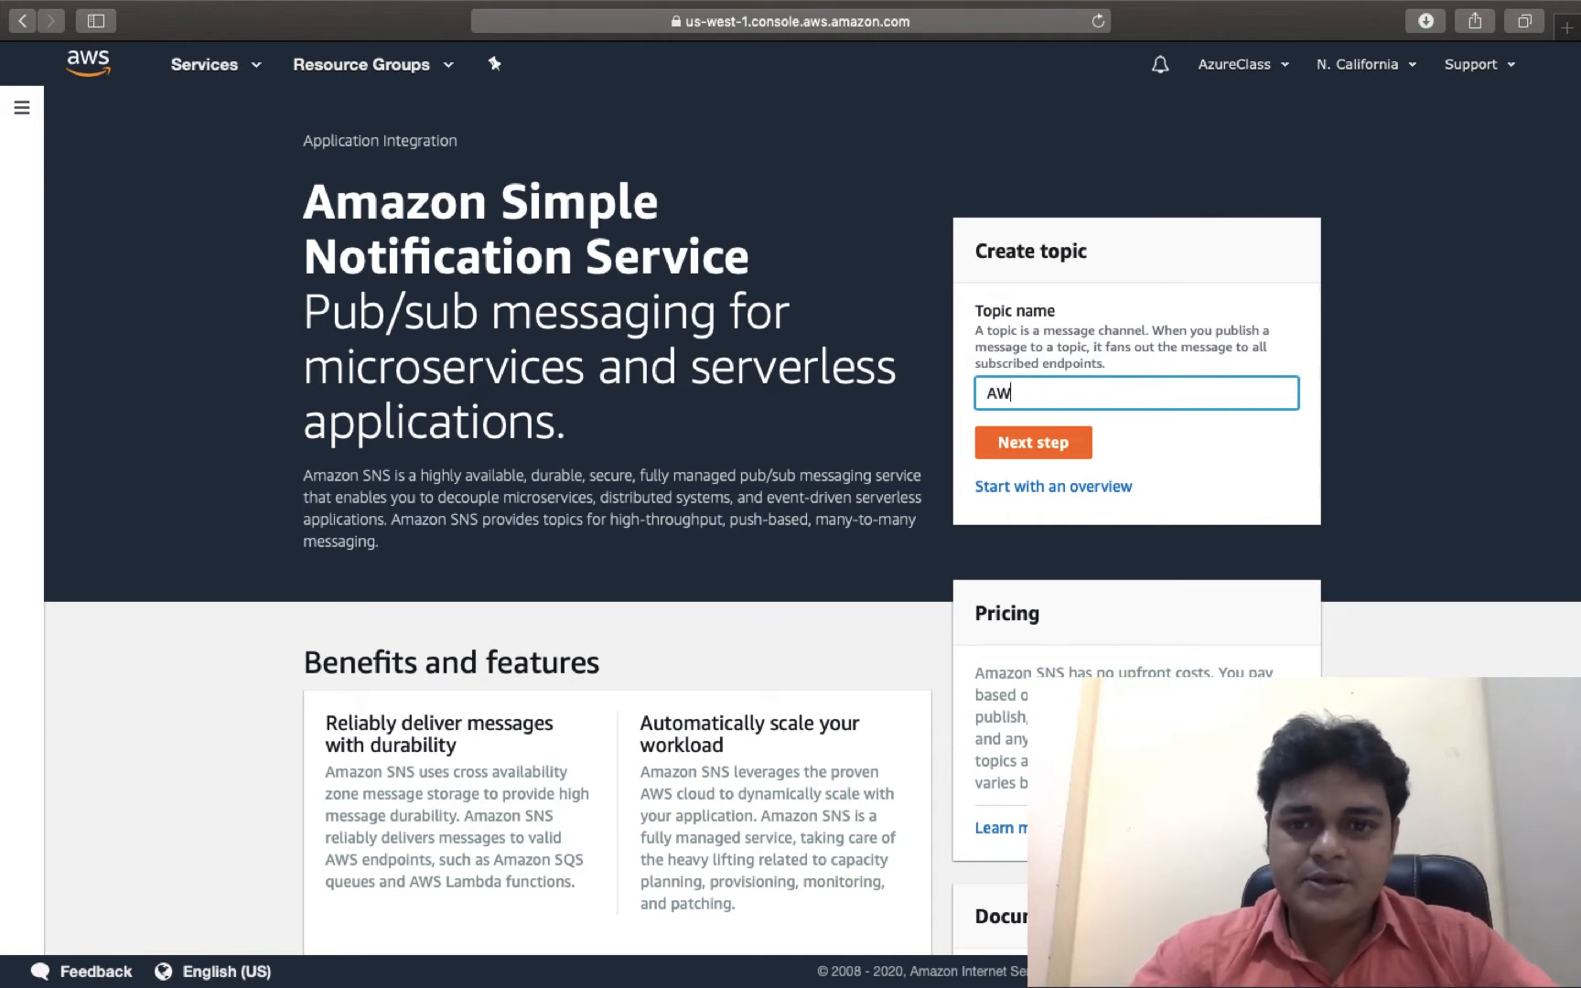
text(S-Alert)
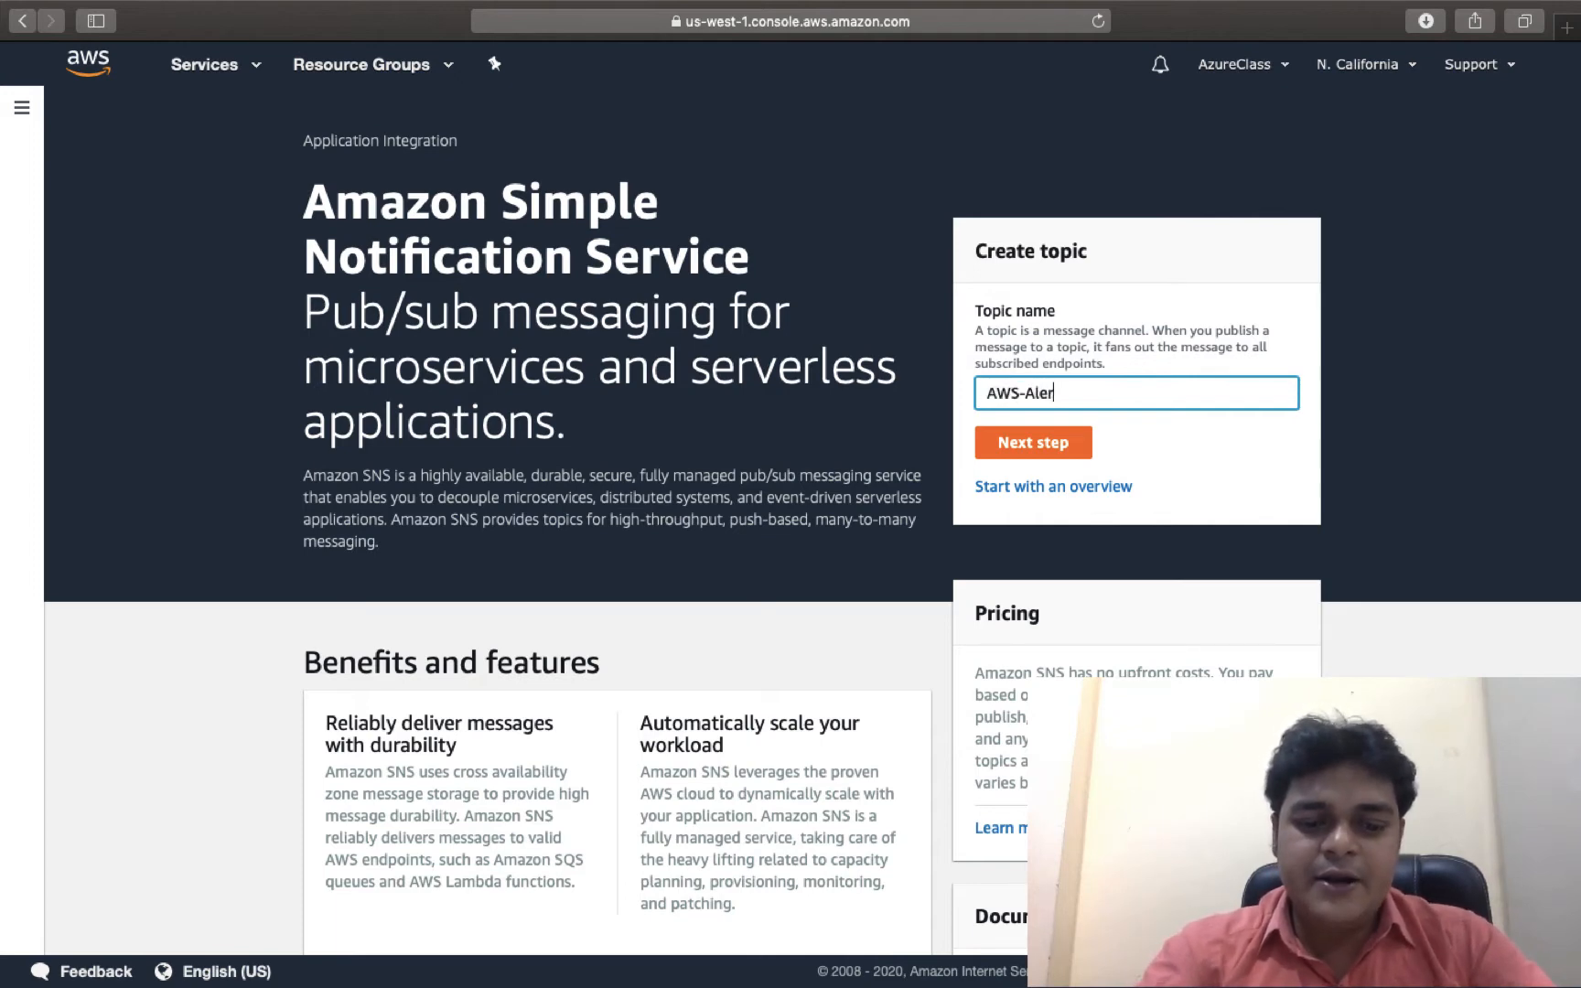
click(1033, 440)
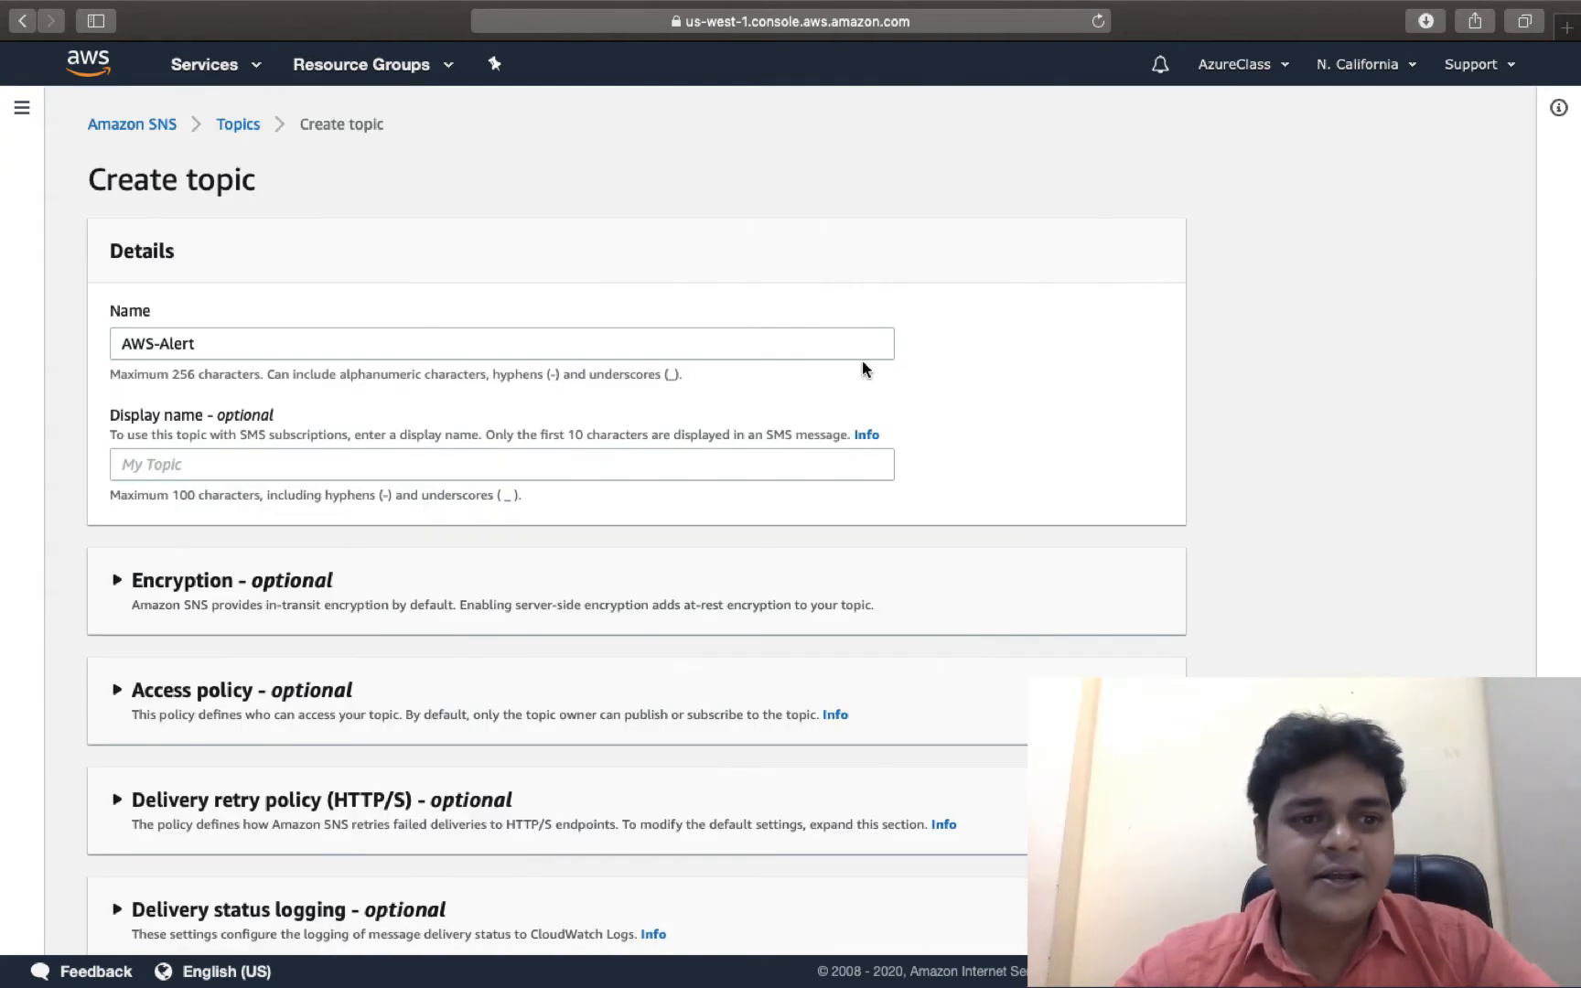
click(270, 454)
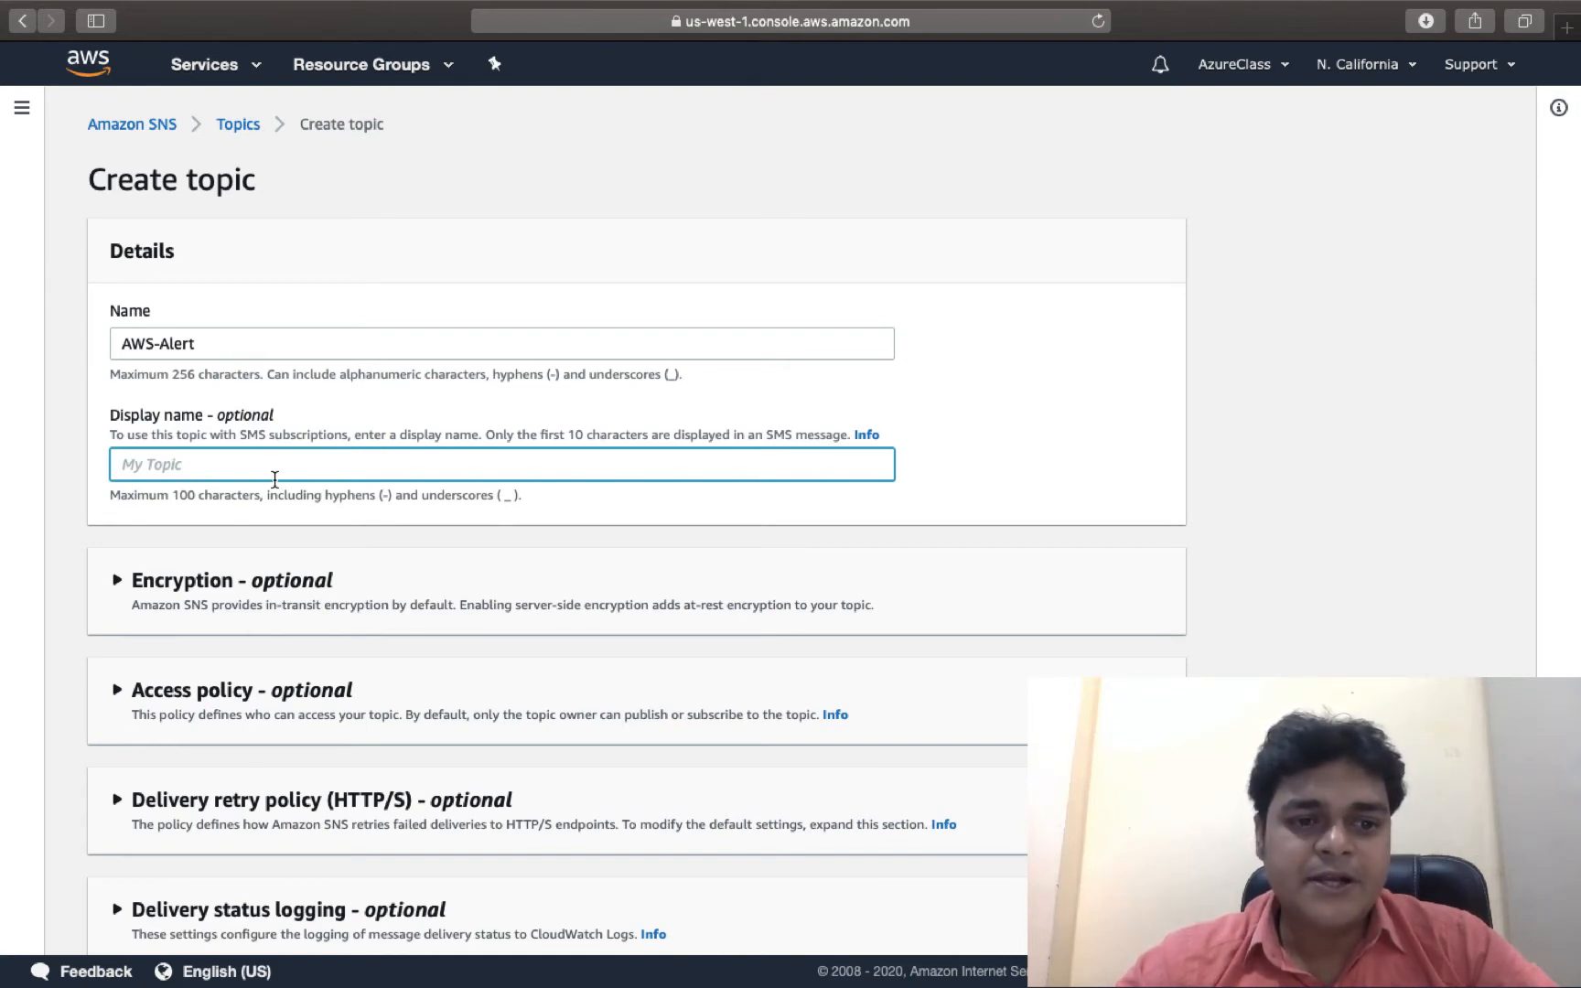
scroll(274, 475, down, 5)
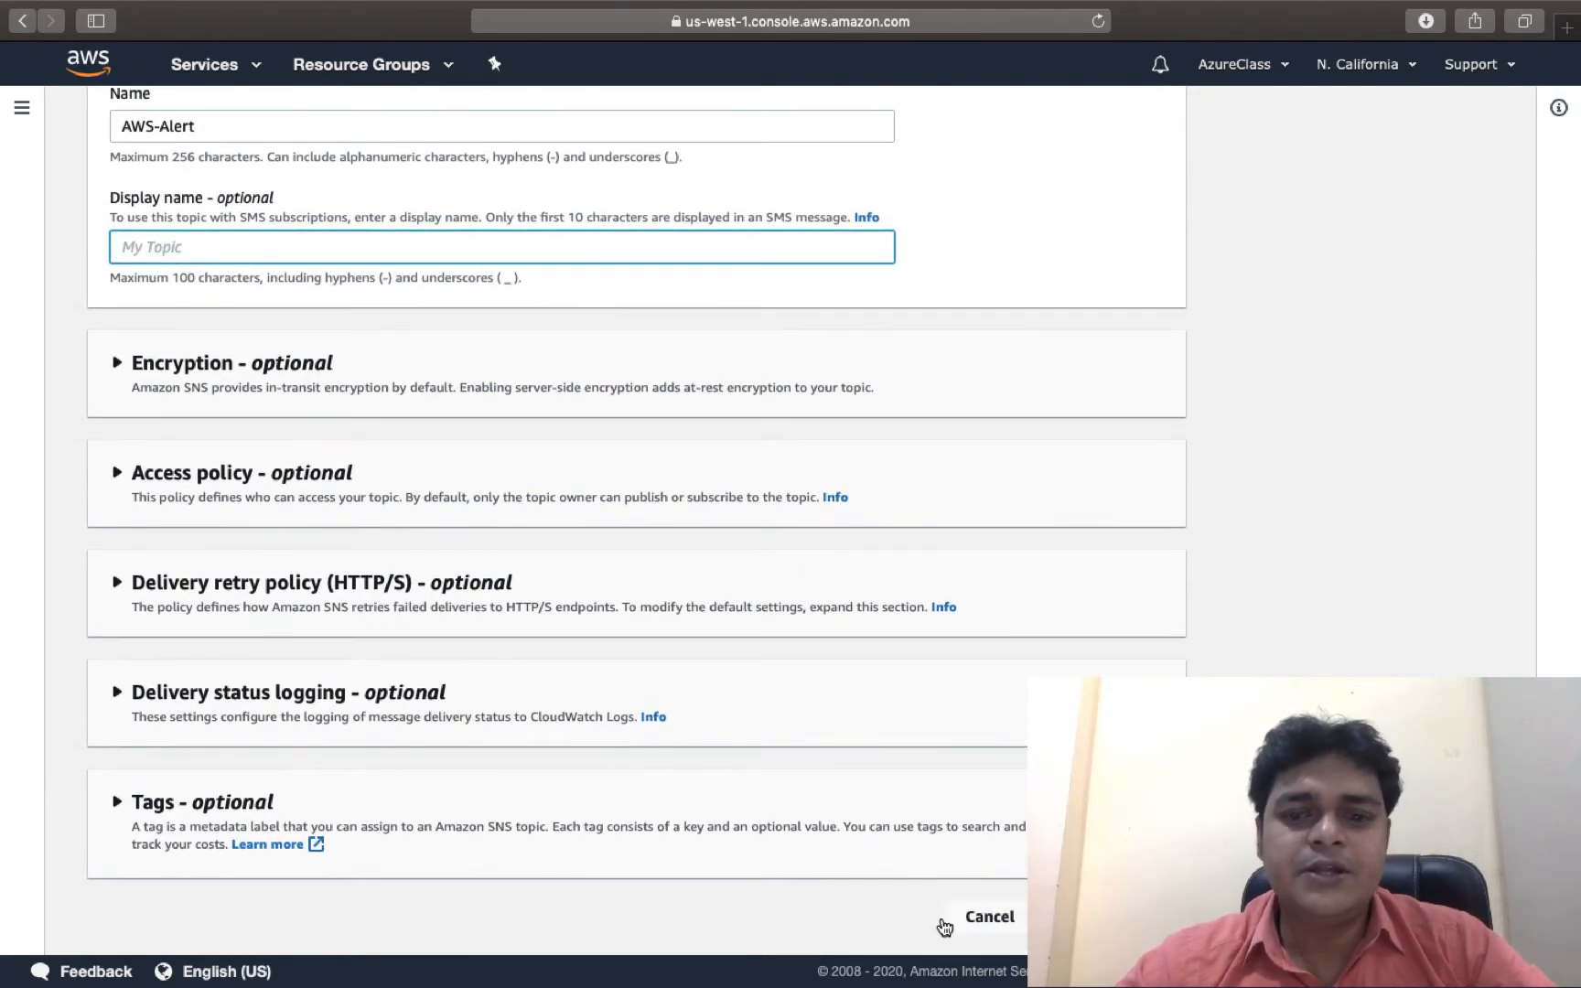
click(1093, 915)
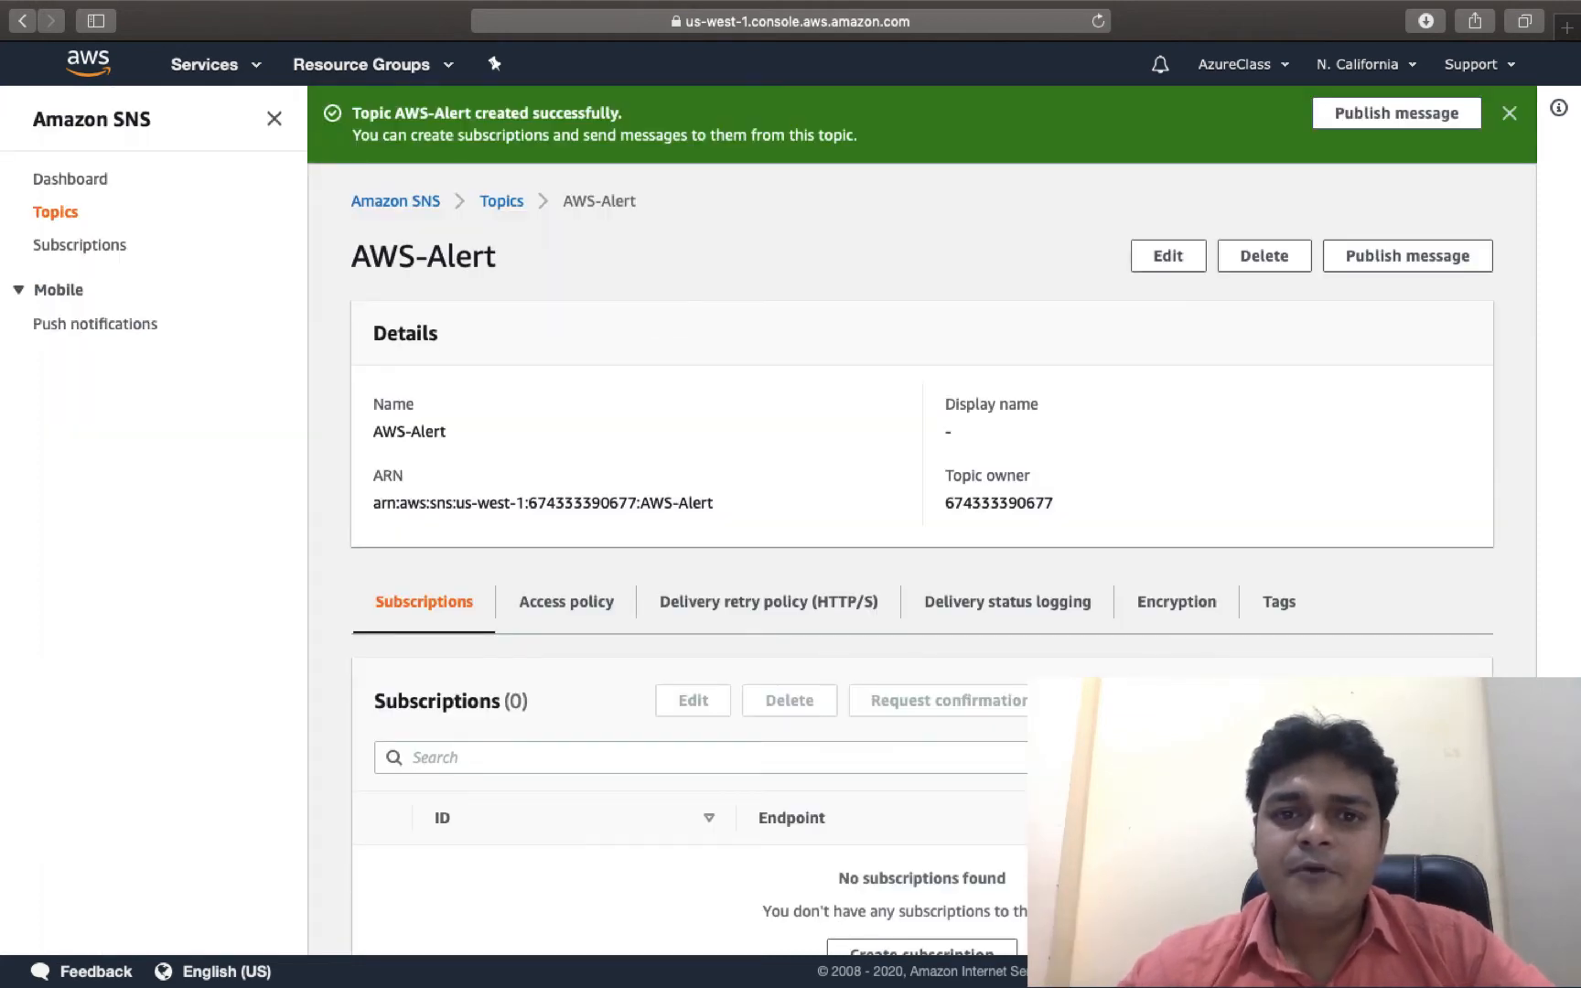
Check the SNS steps in the Pages notes, then select the AWS-Alert topic ARN.
key(ctrl+Right)
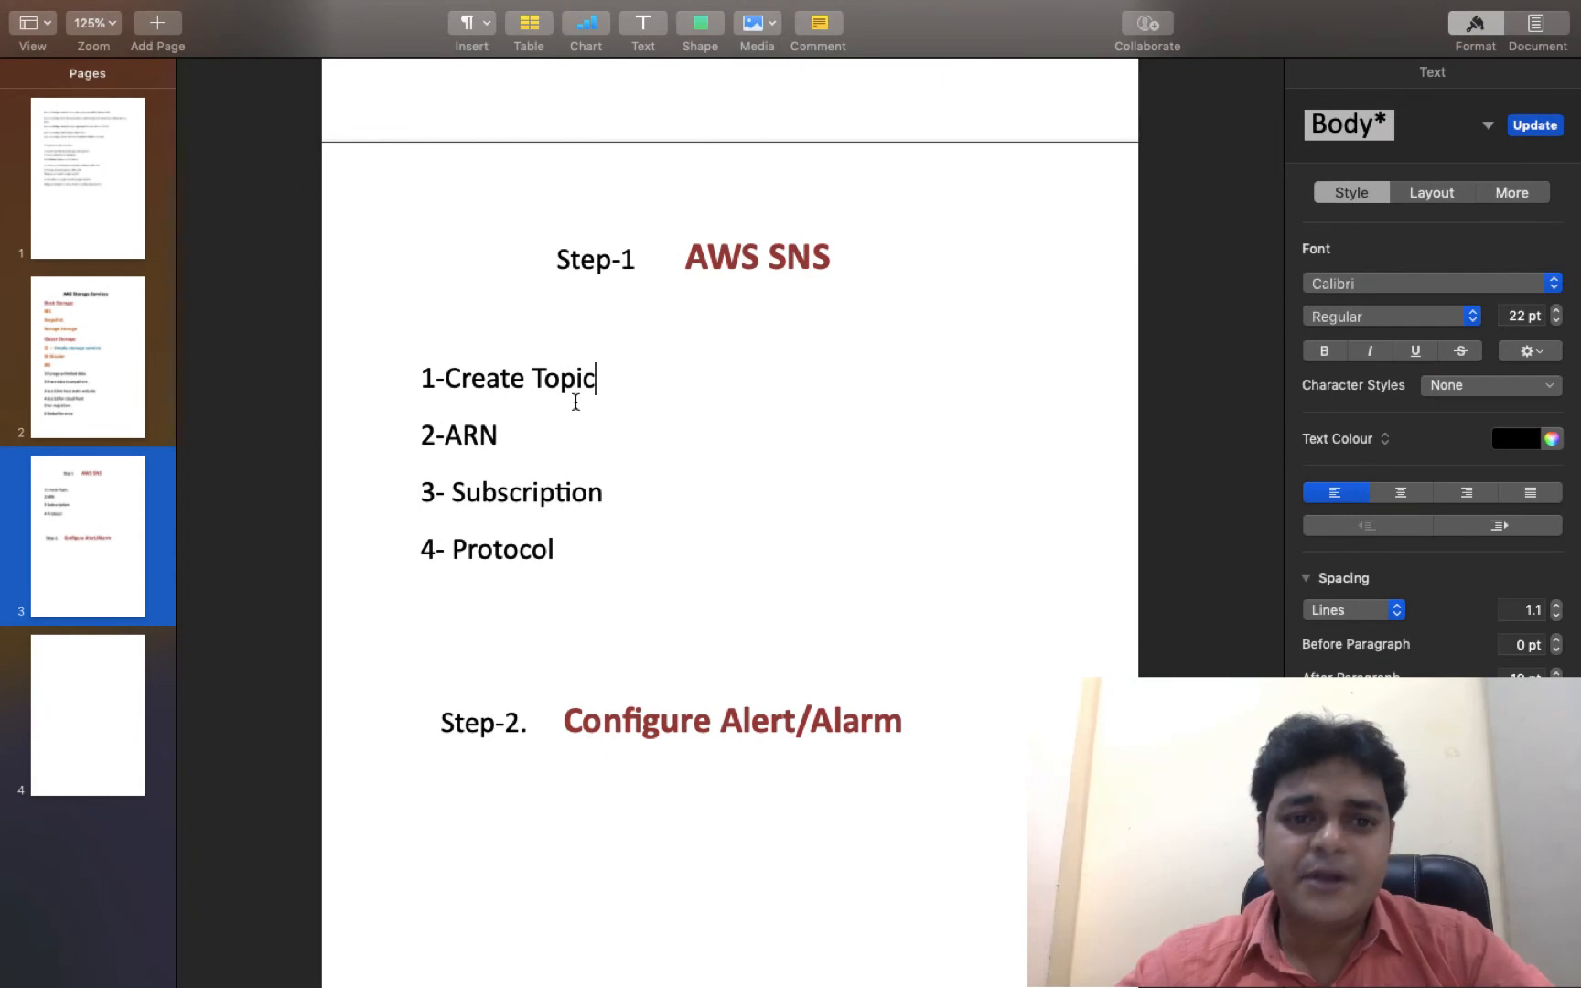
key(ctrl+Left)
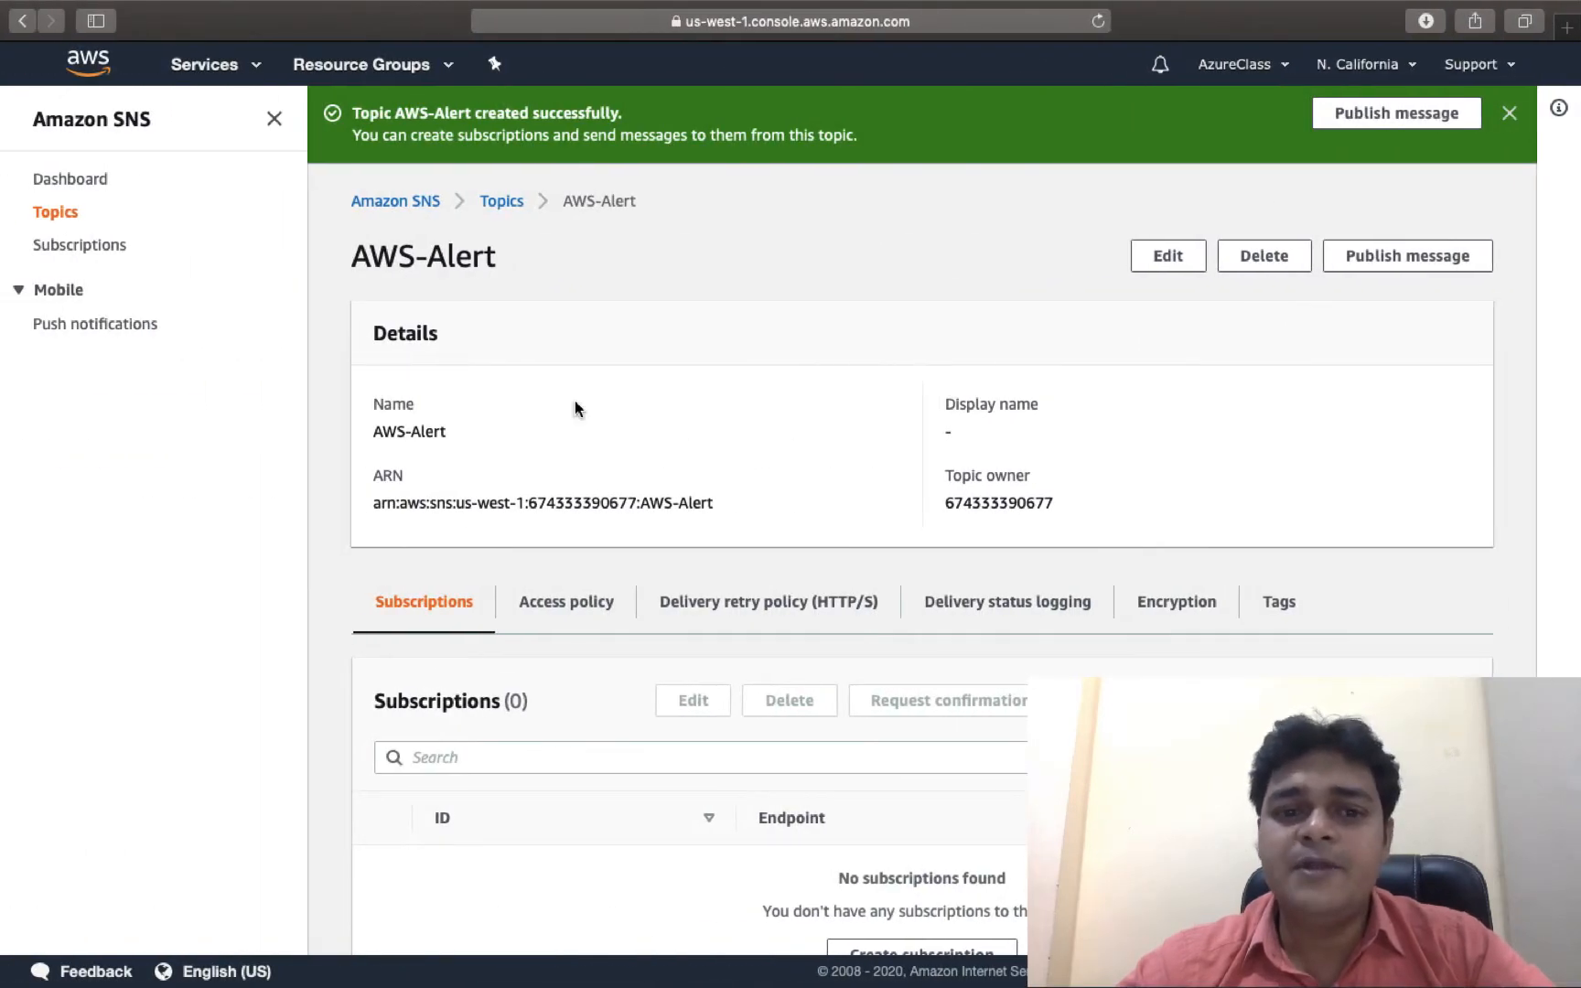
key(ctrl+Right)
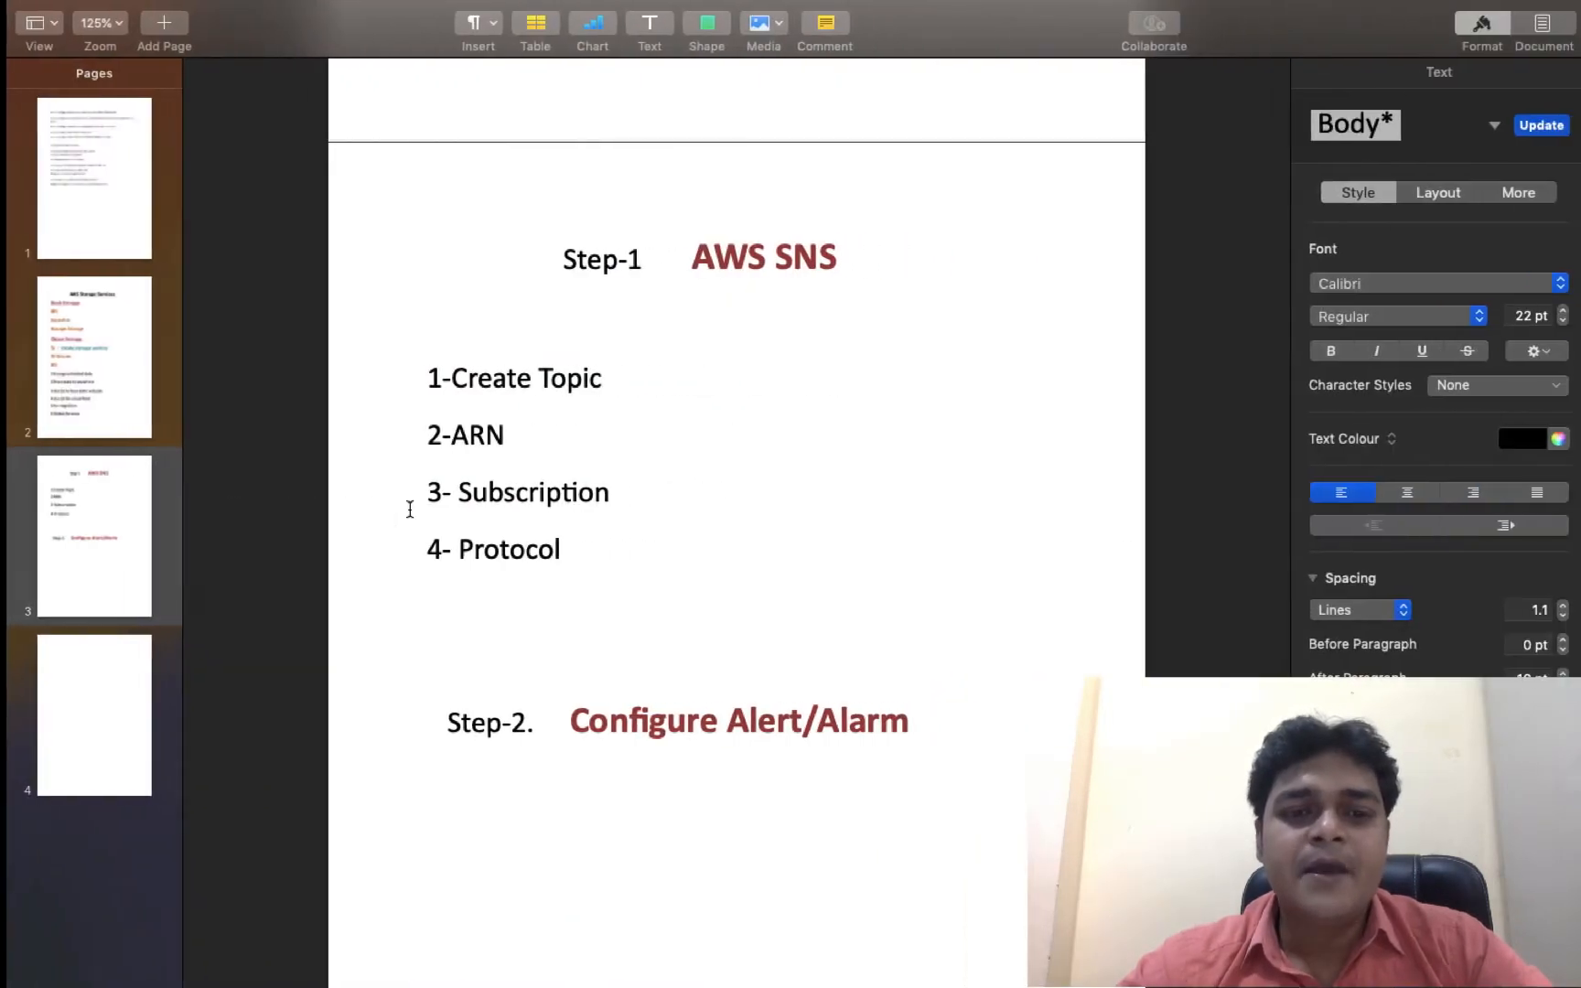
key(ctrl+Left)
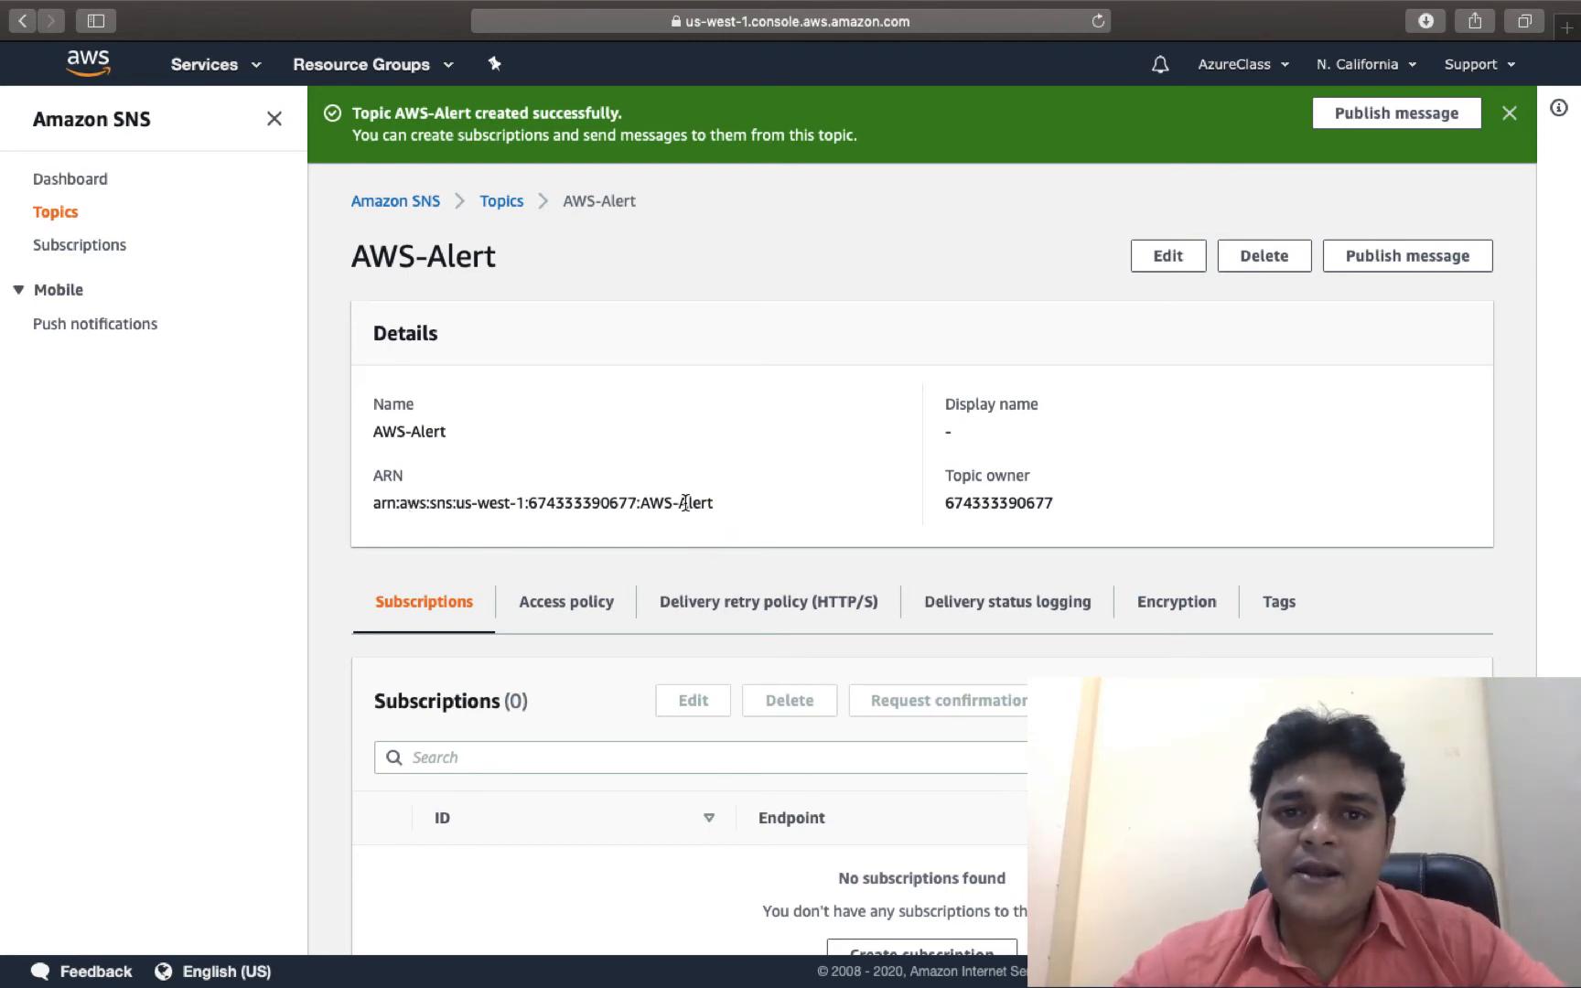
drag(732, 503, 396, 503)
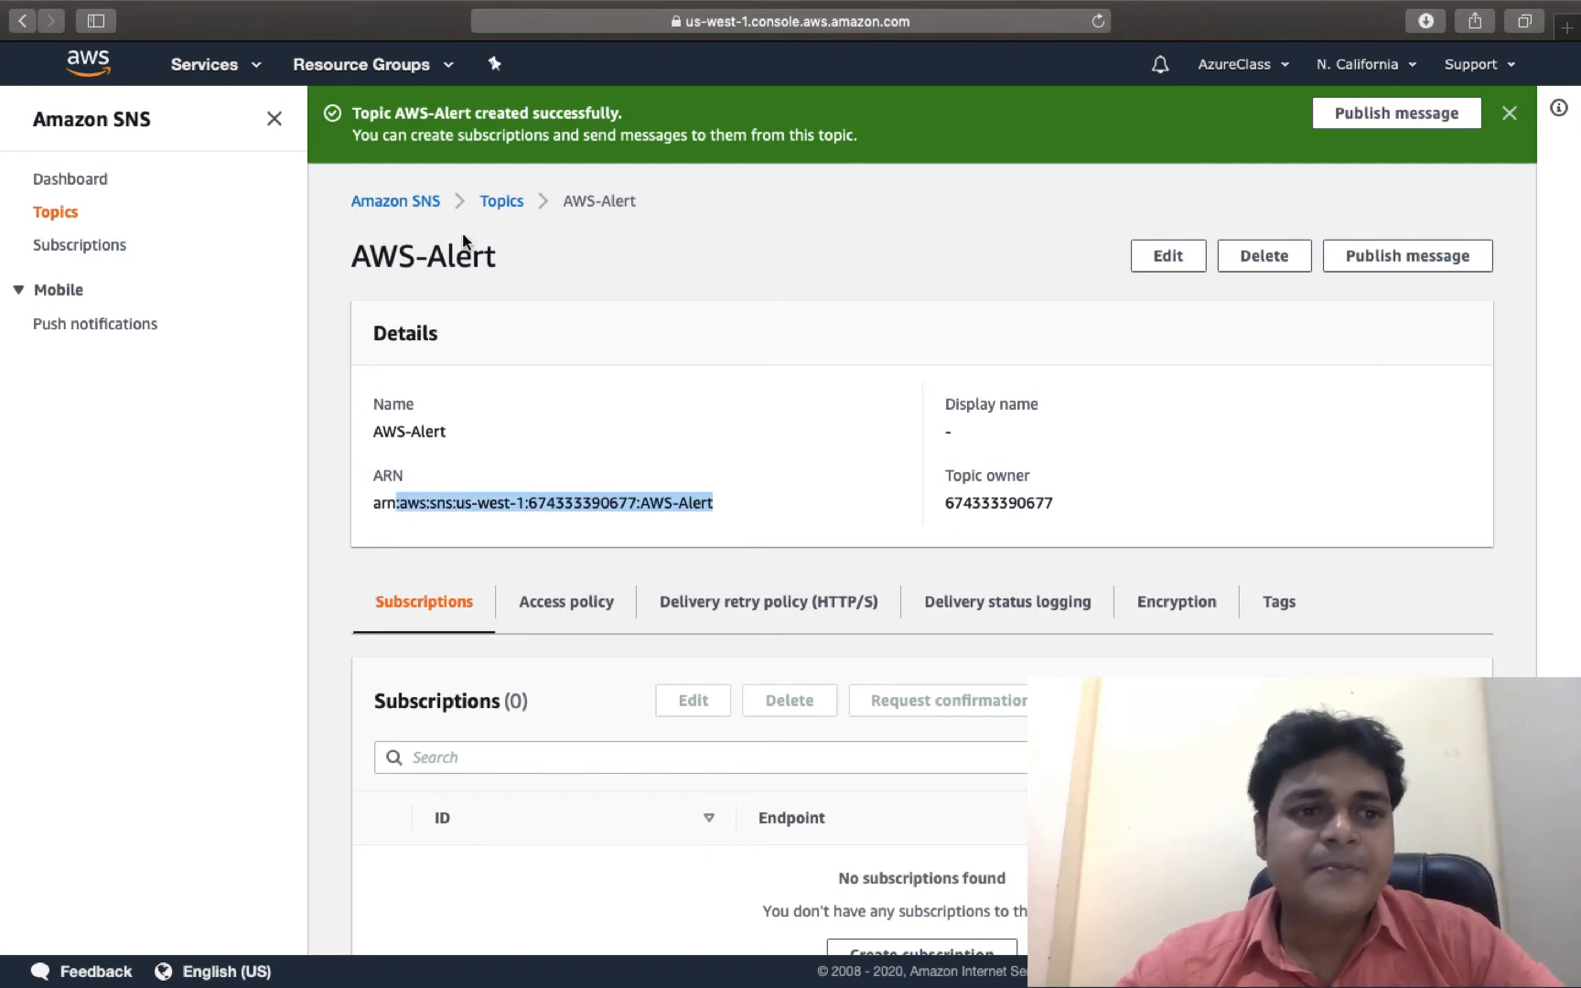
Start a new subscription with the AWS-Alert topic ARN filled in.
click(78, 247)
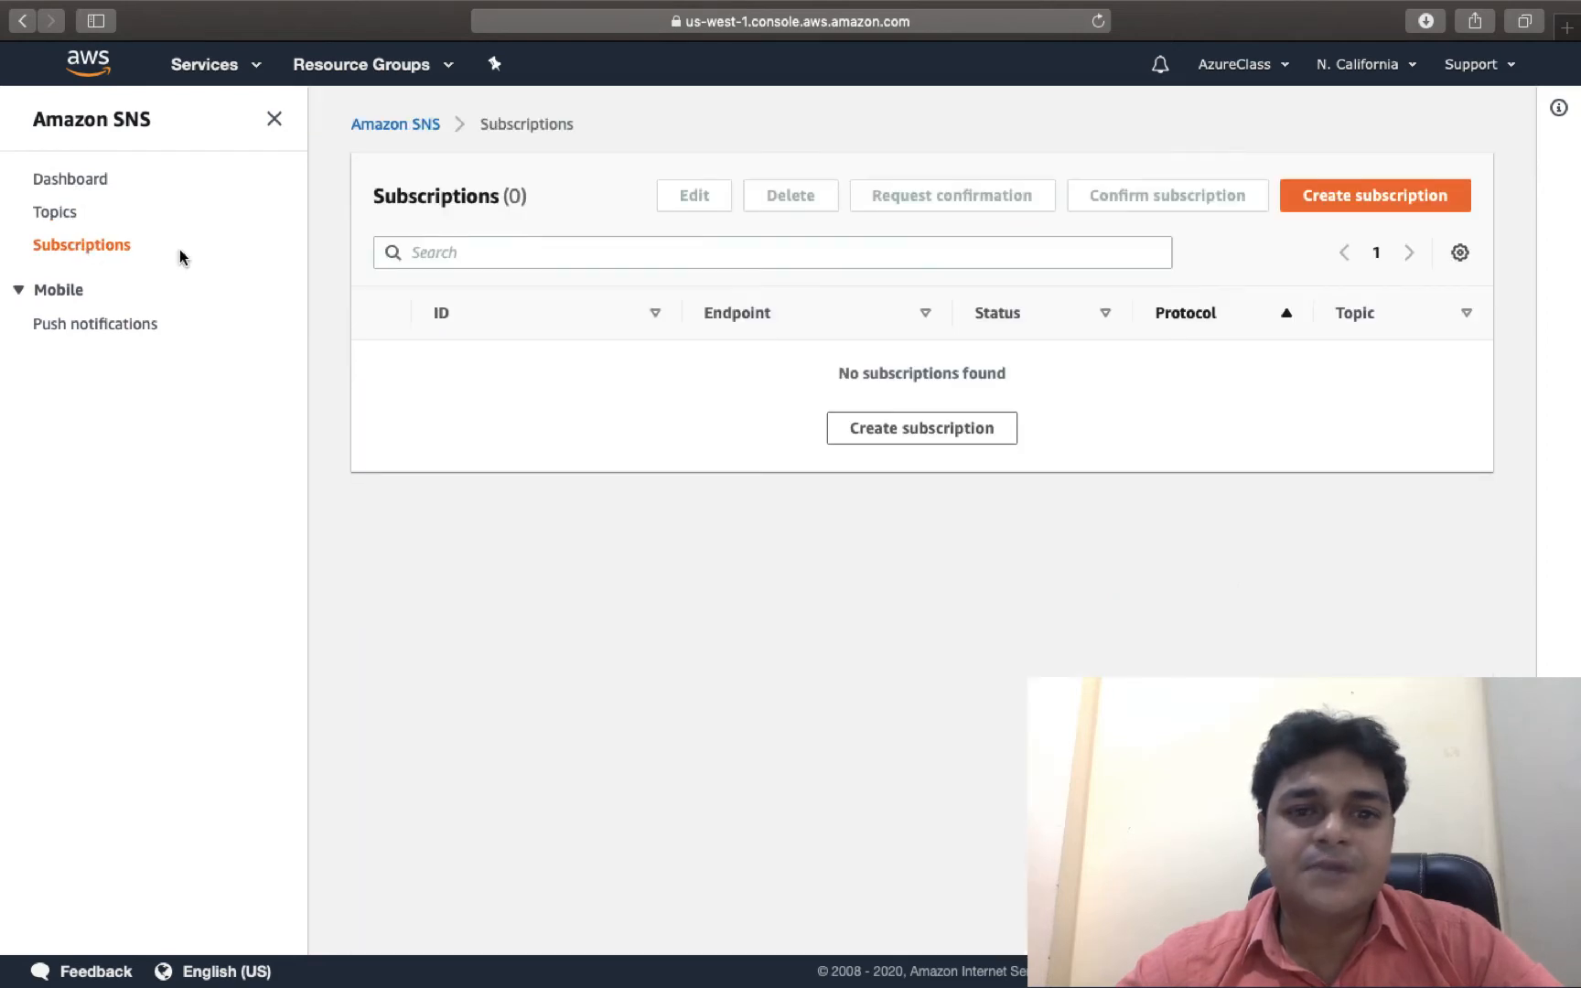
key(ctrl+Right)
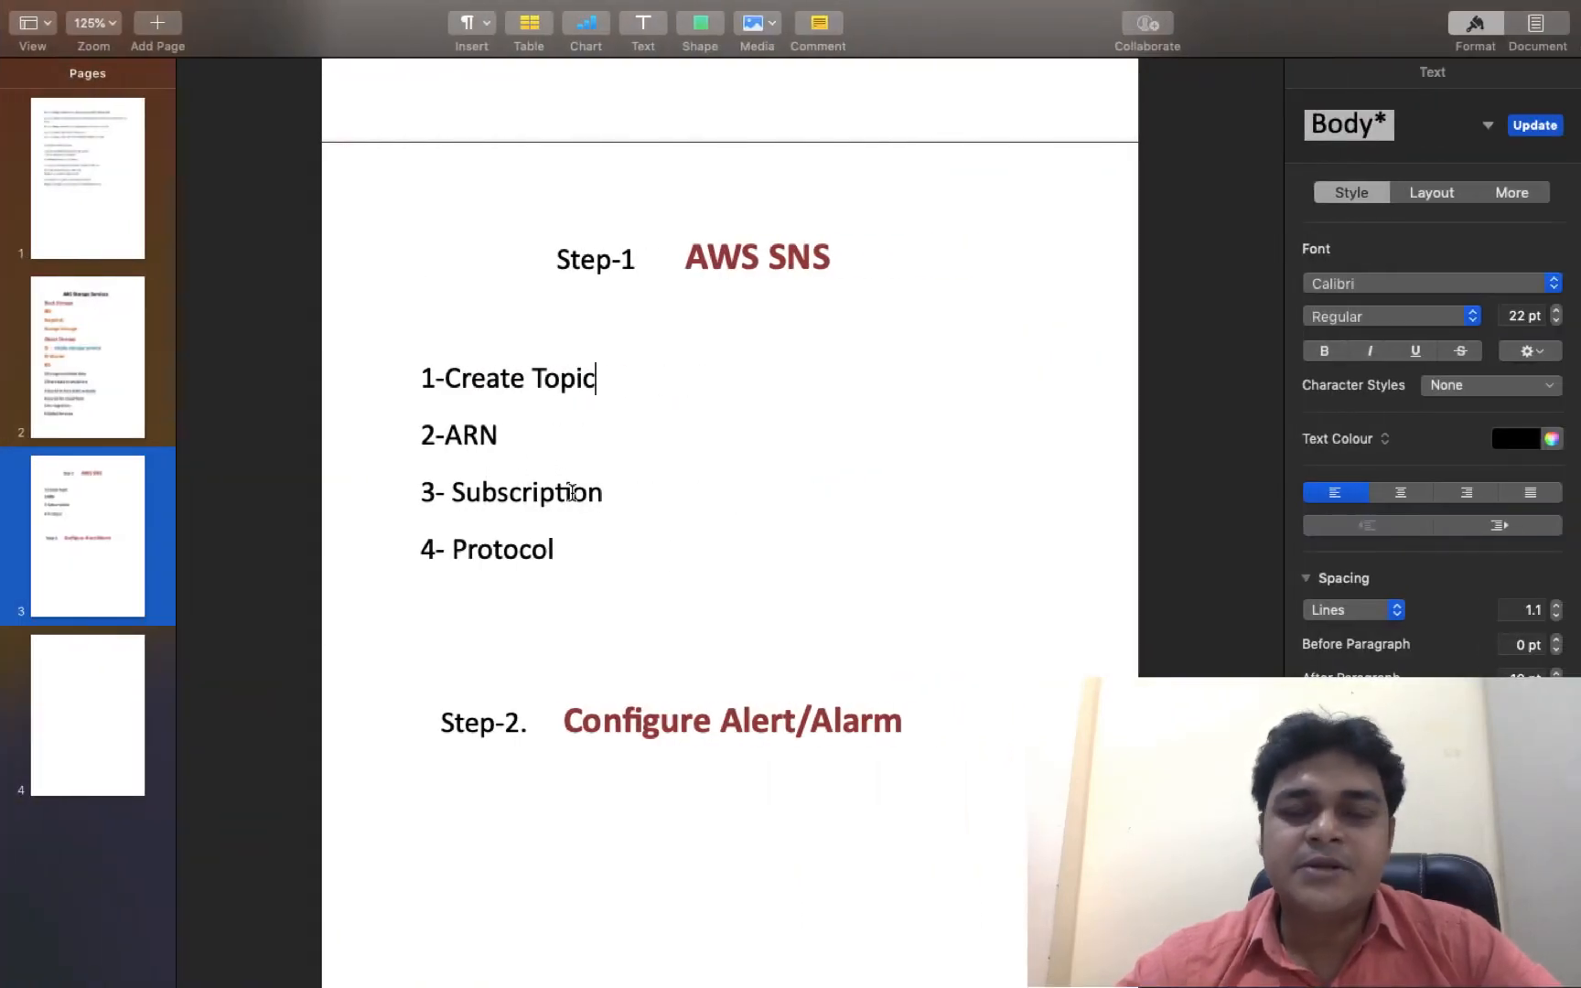
key(ctrl+Left)
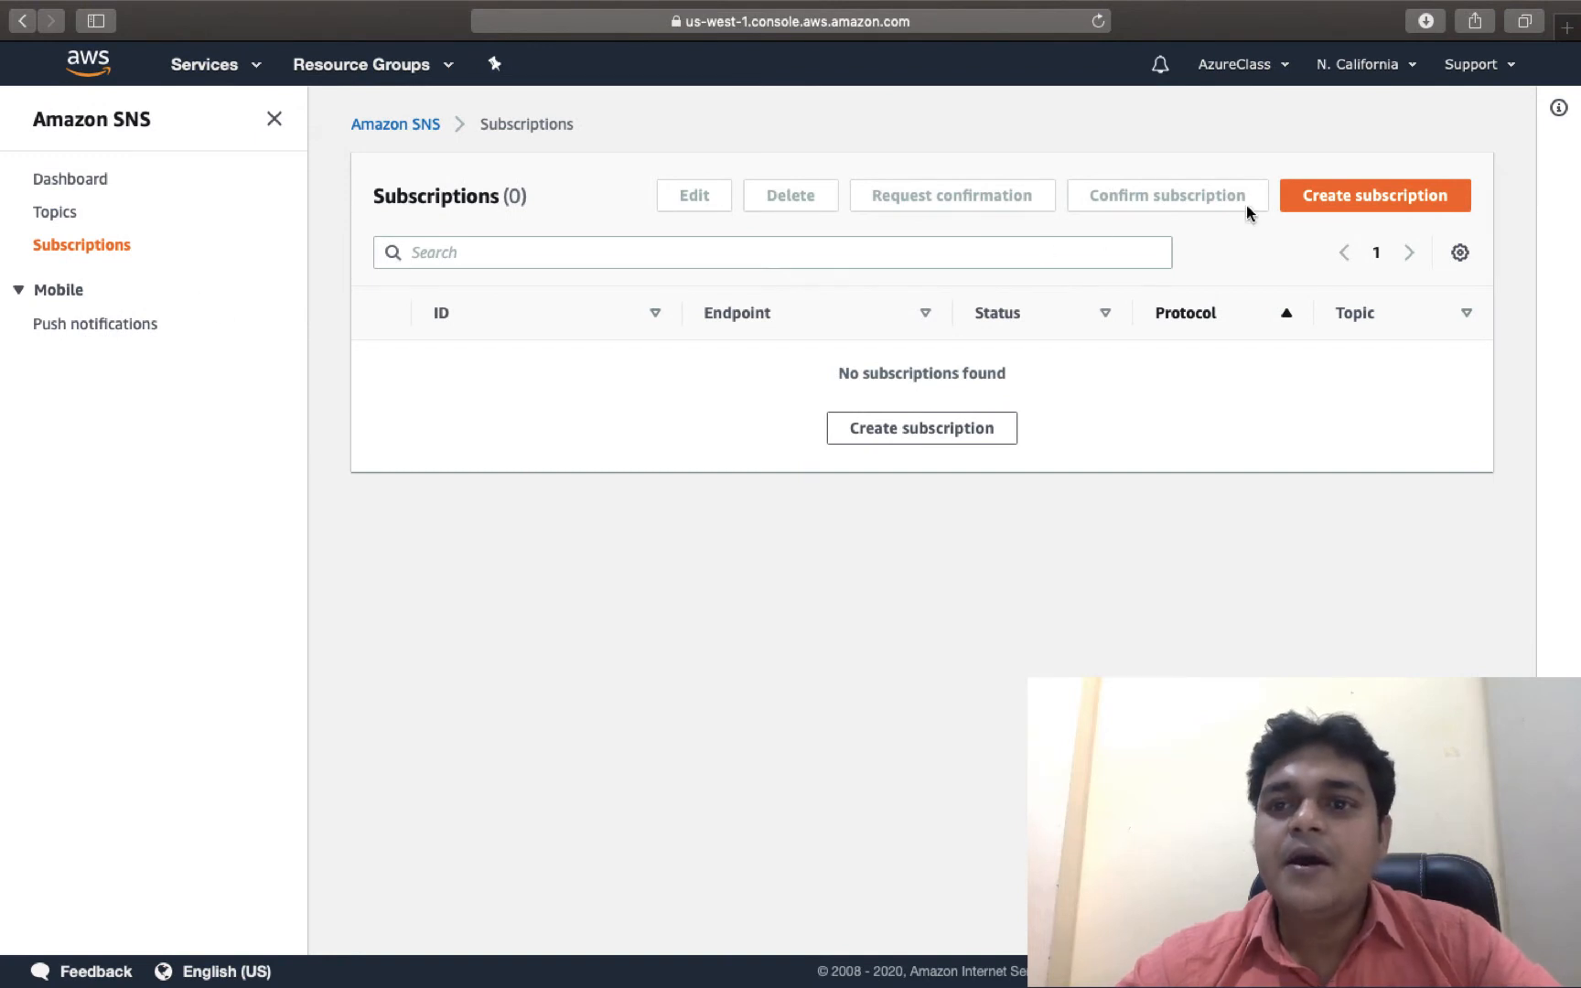
click(1369, 199)
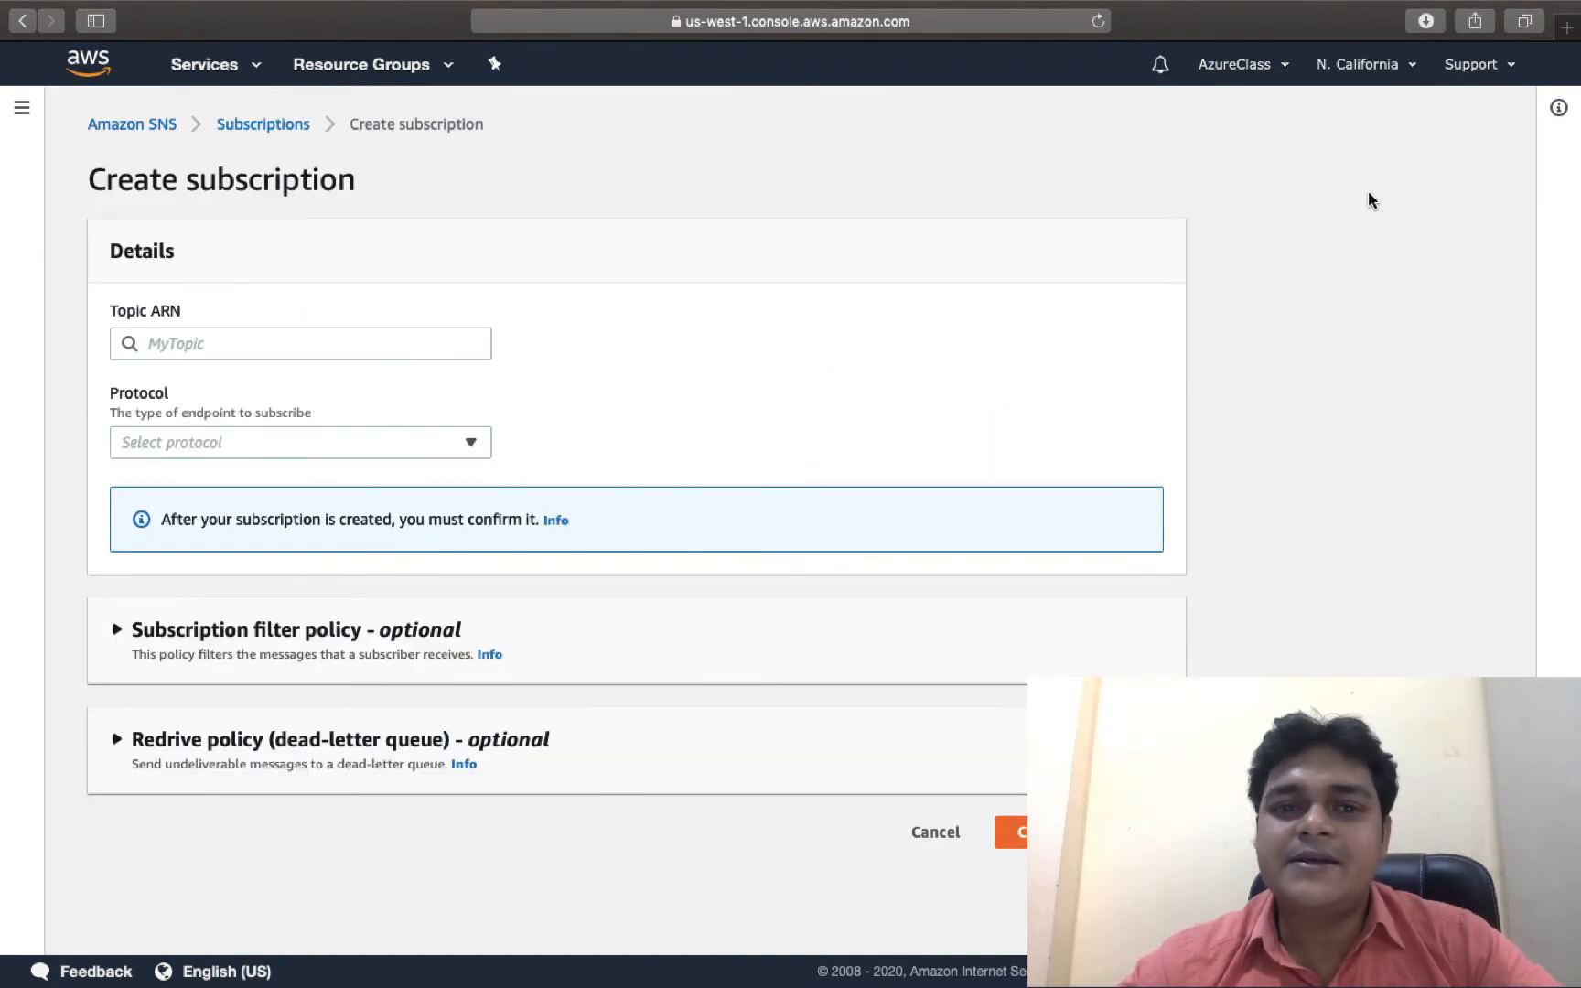
click(294, 330)
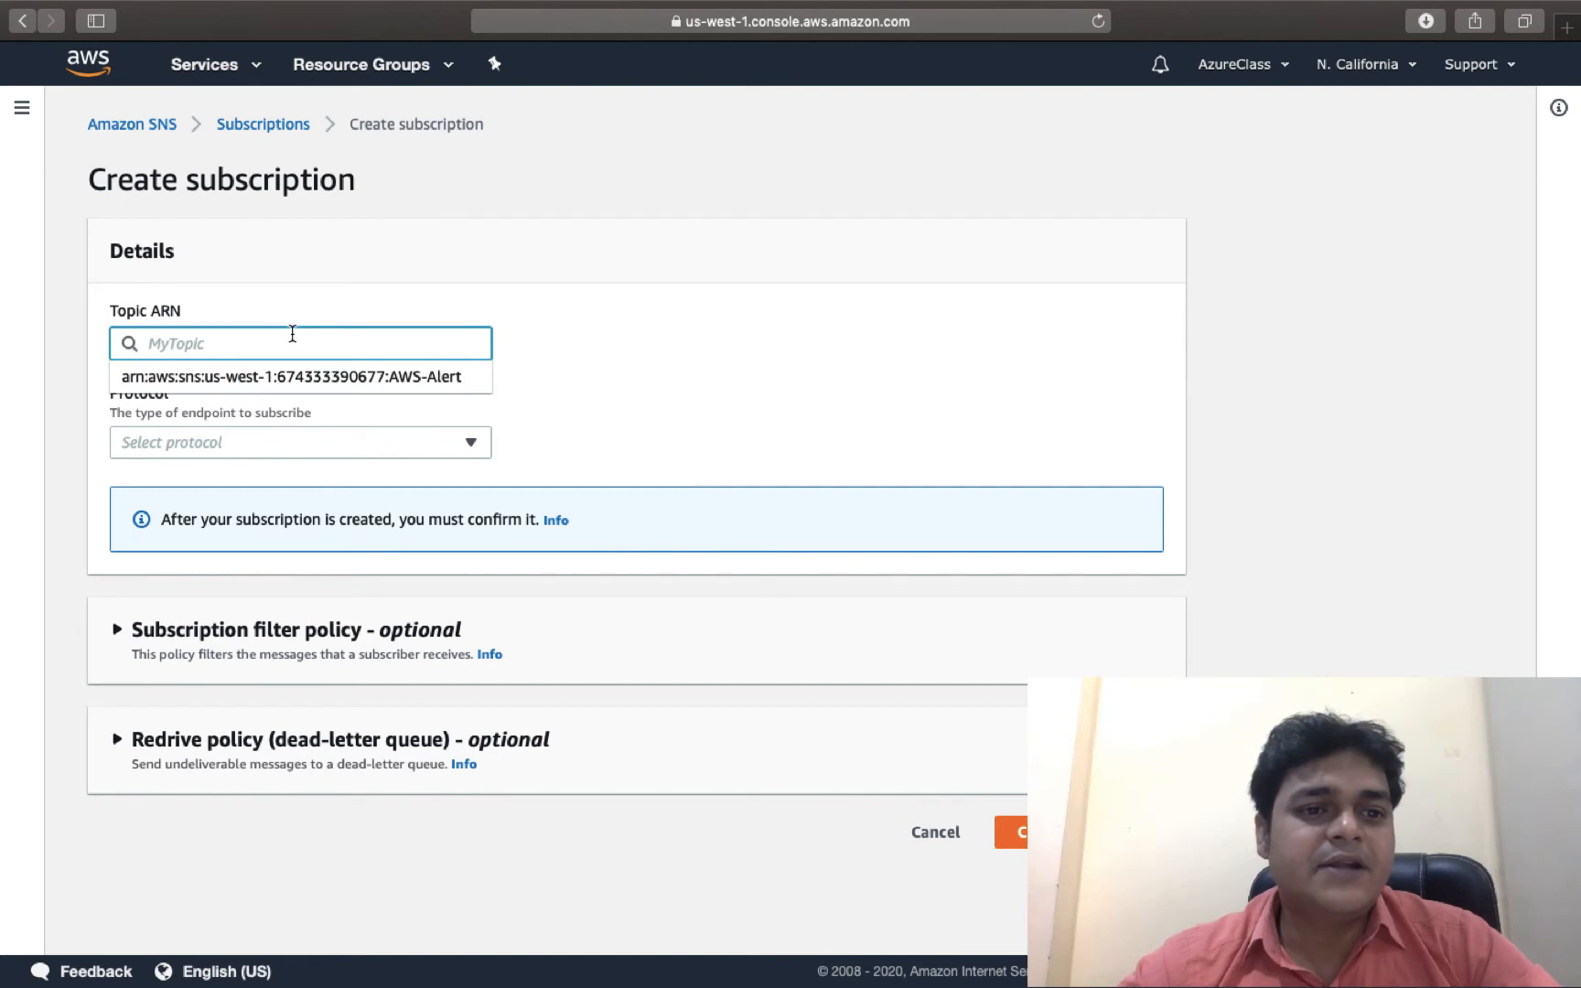
click(288, 370)
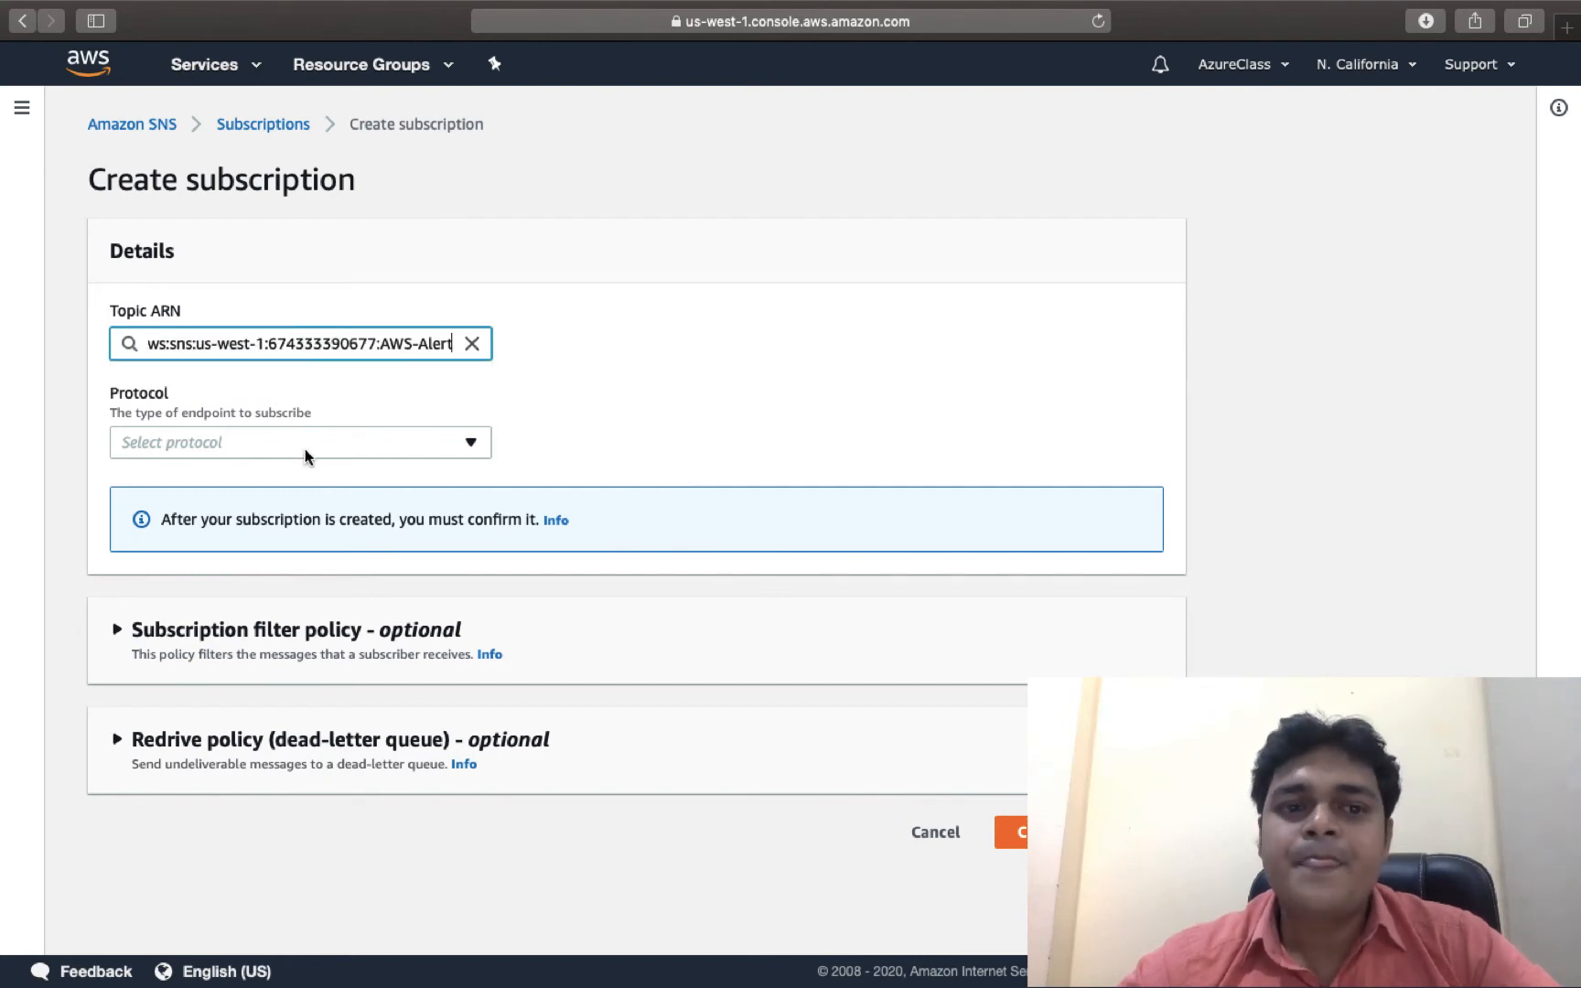
key(ctrl+Right)
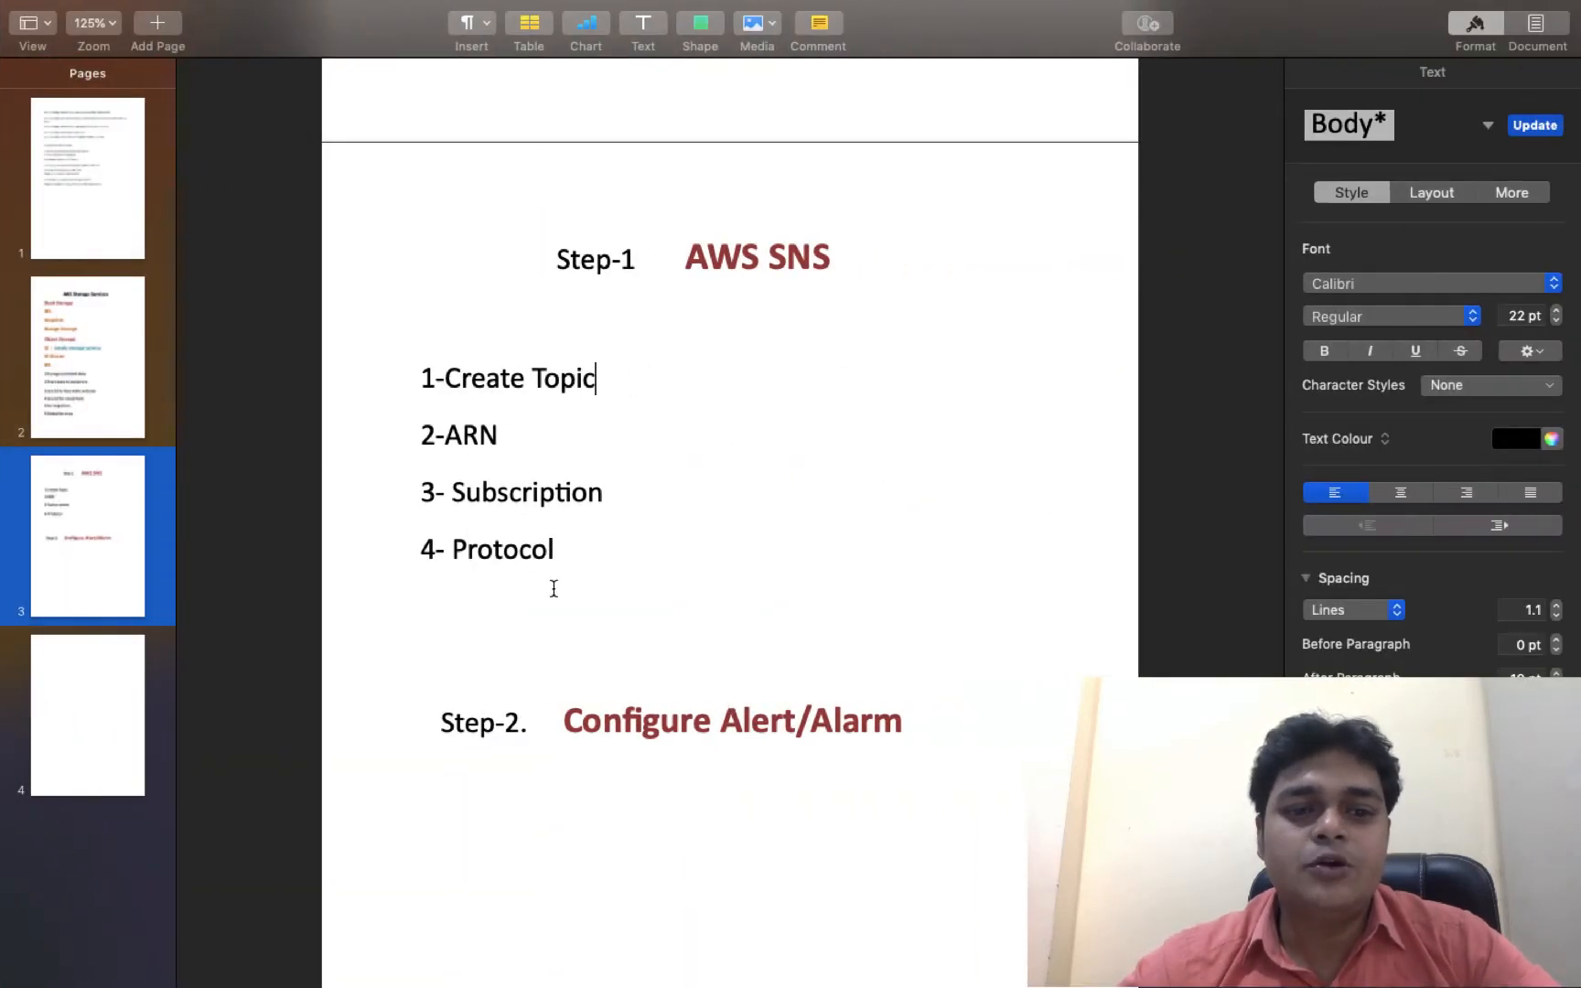
key(ctrl+Left)
Set the protocol to Email, enter the subscriber's Yahoo address, and create the subscription.
click(338, 445)
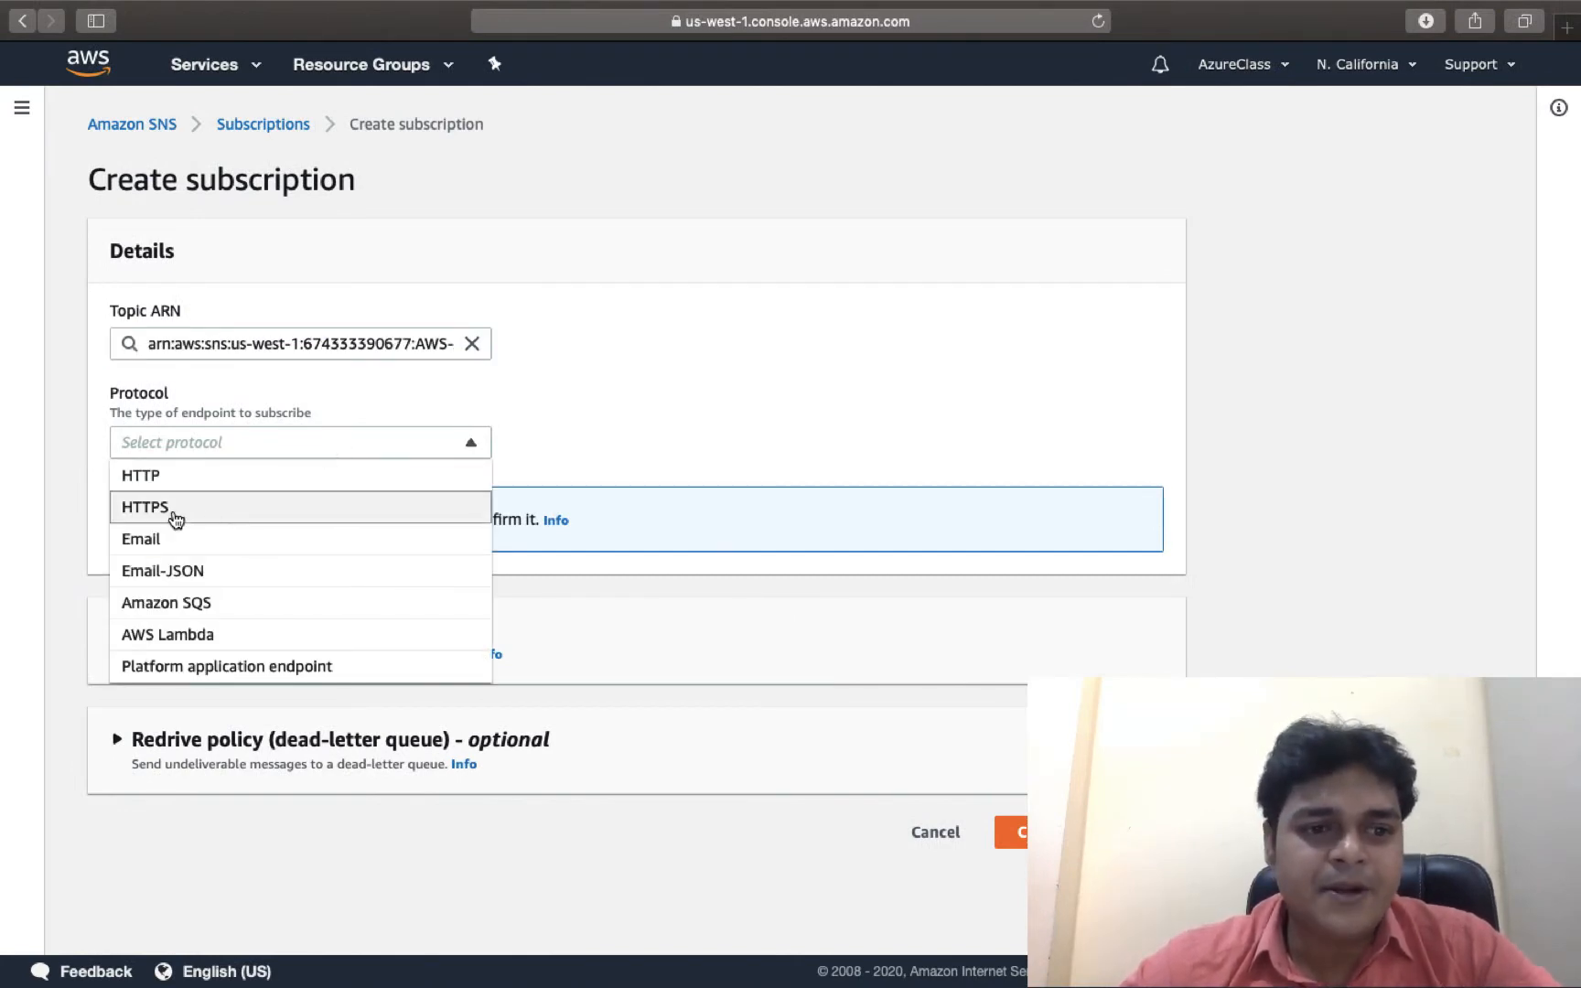
scroll(178, 507, down, 1)
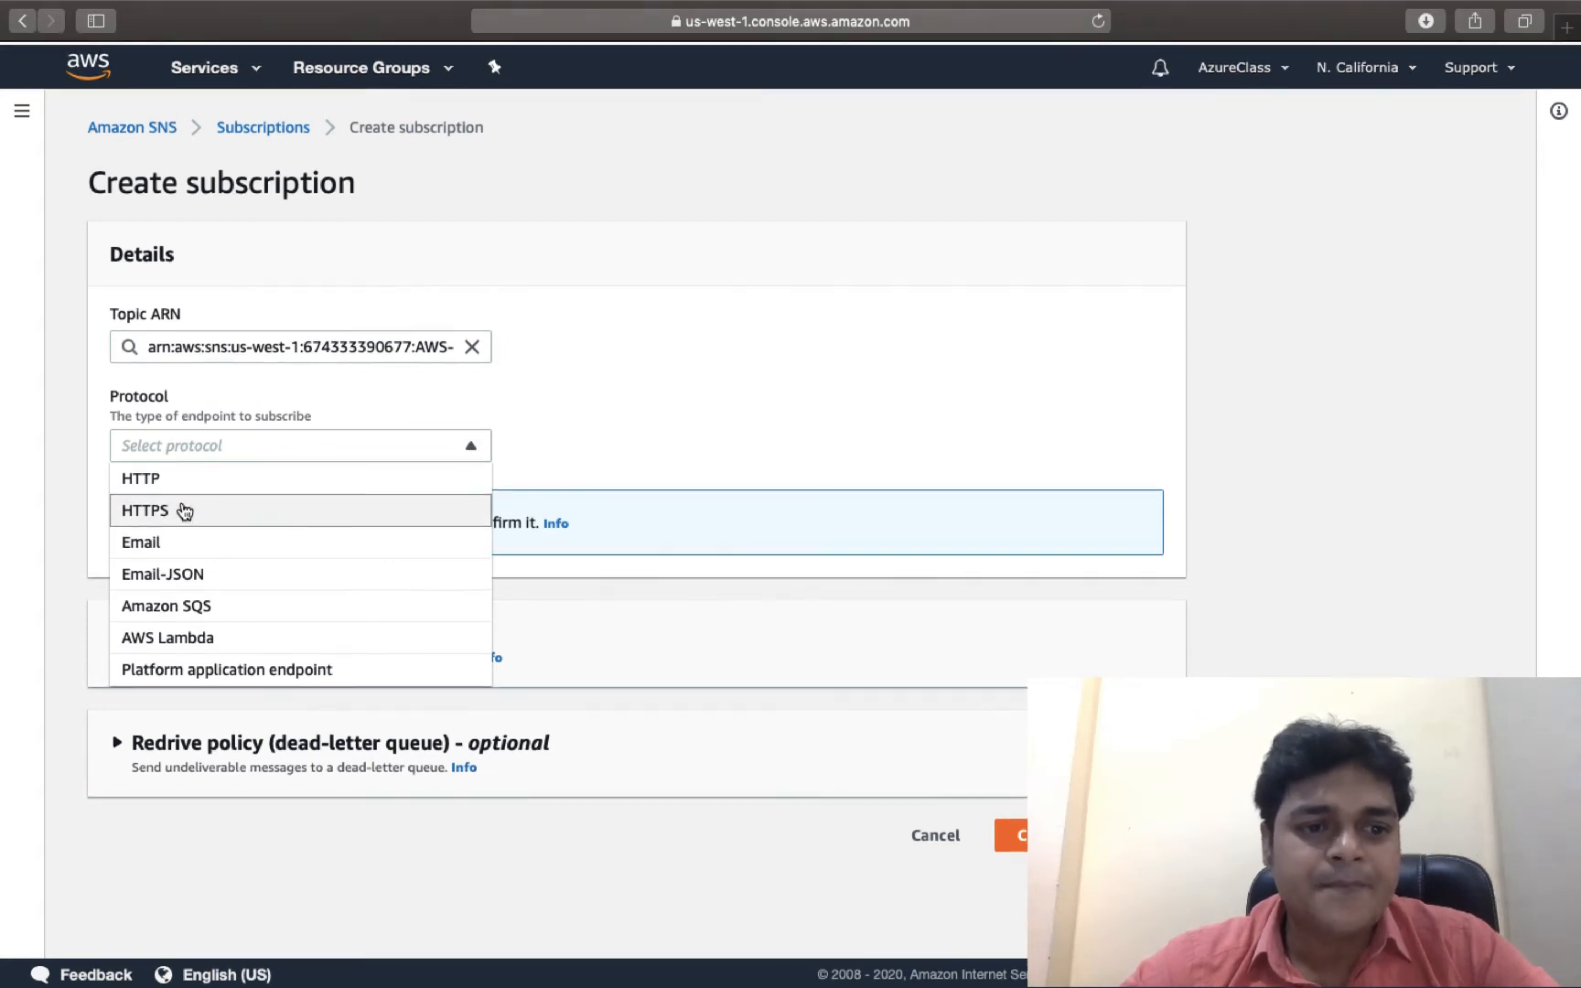
scroll(180, 586, up, 1)
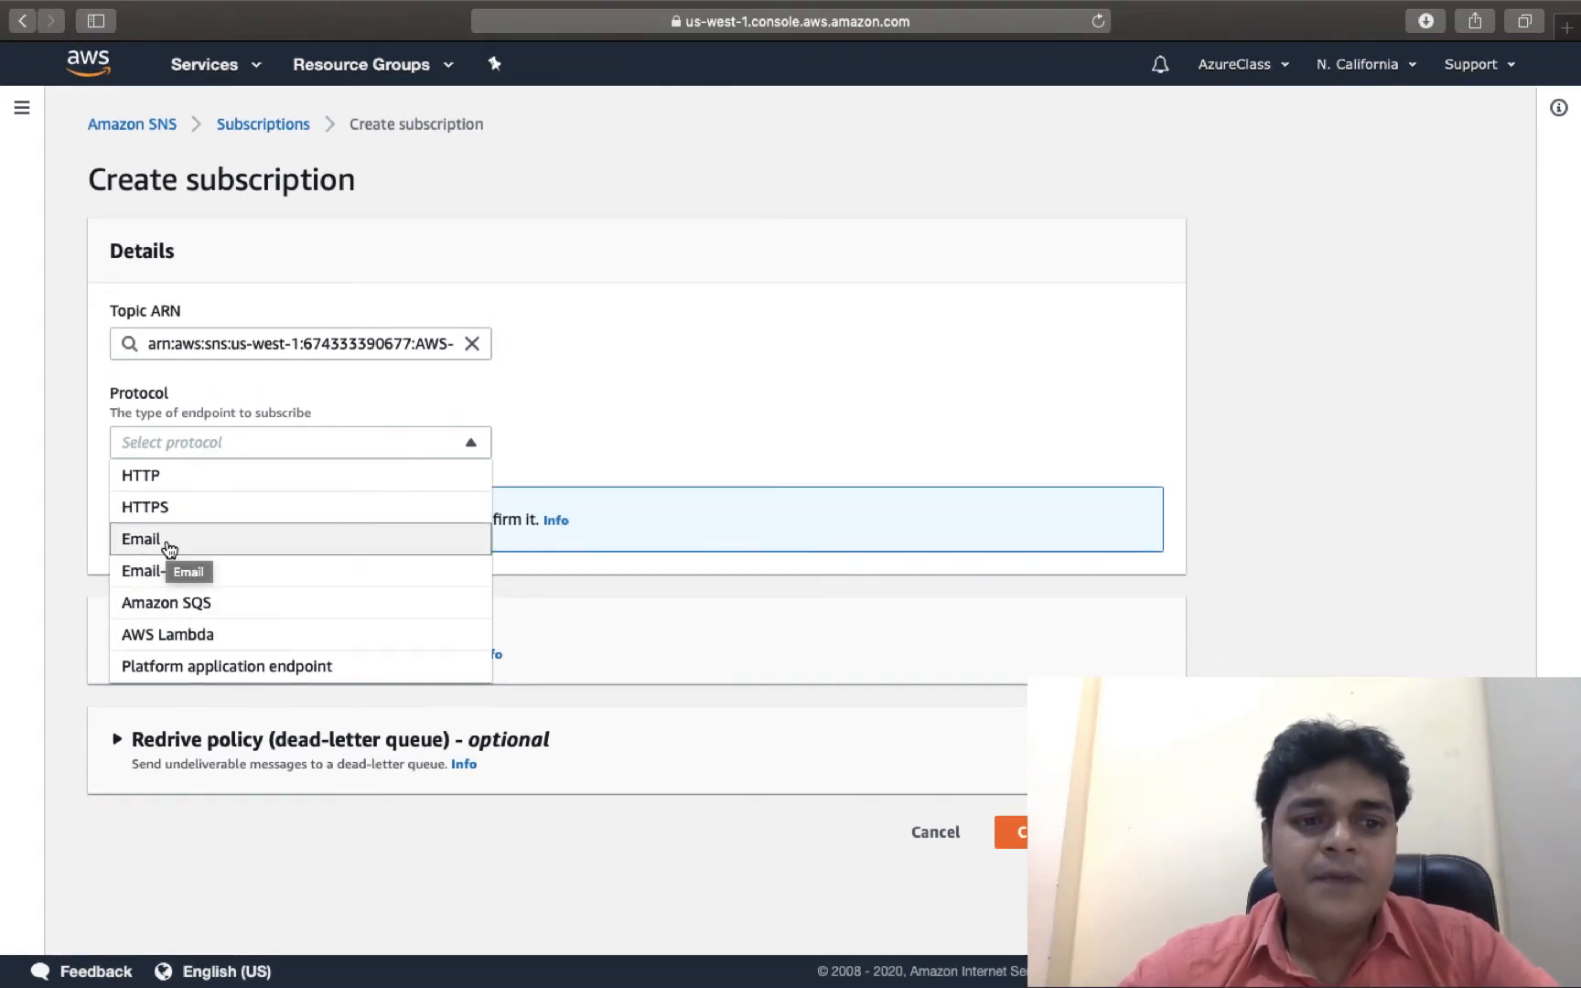
click(167, 540)
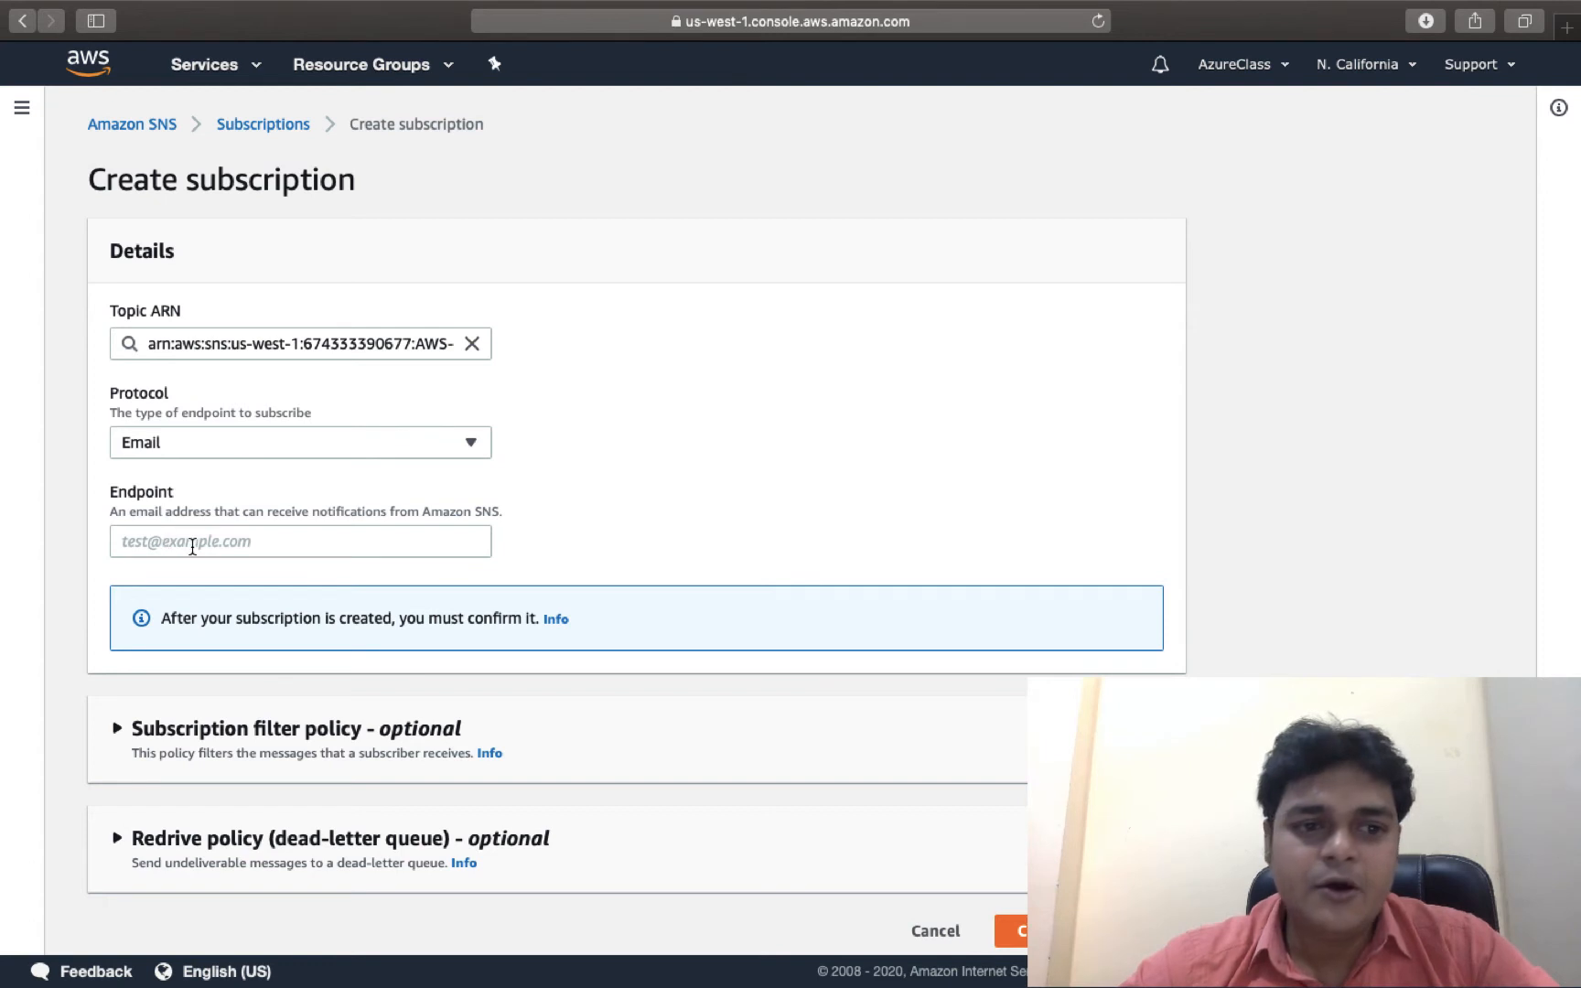
click(188, 541)
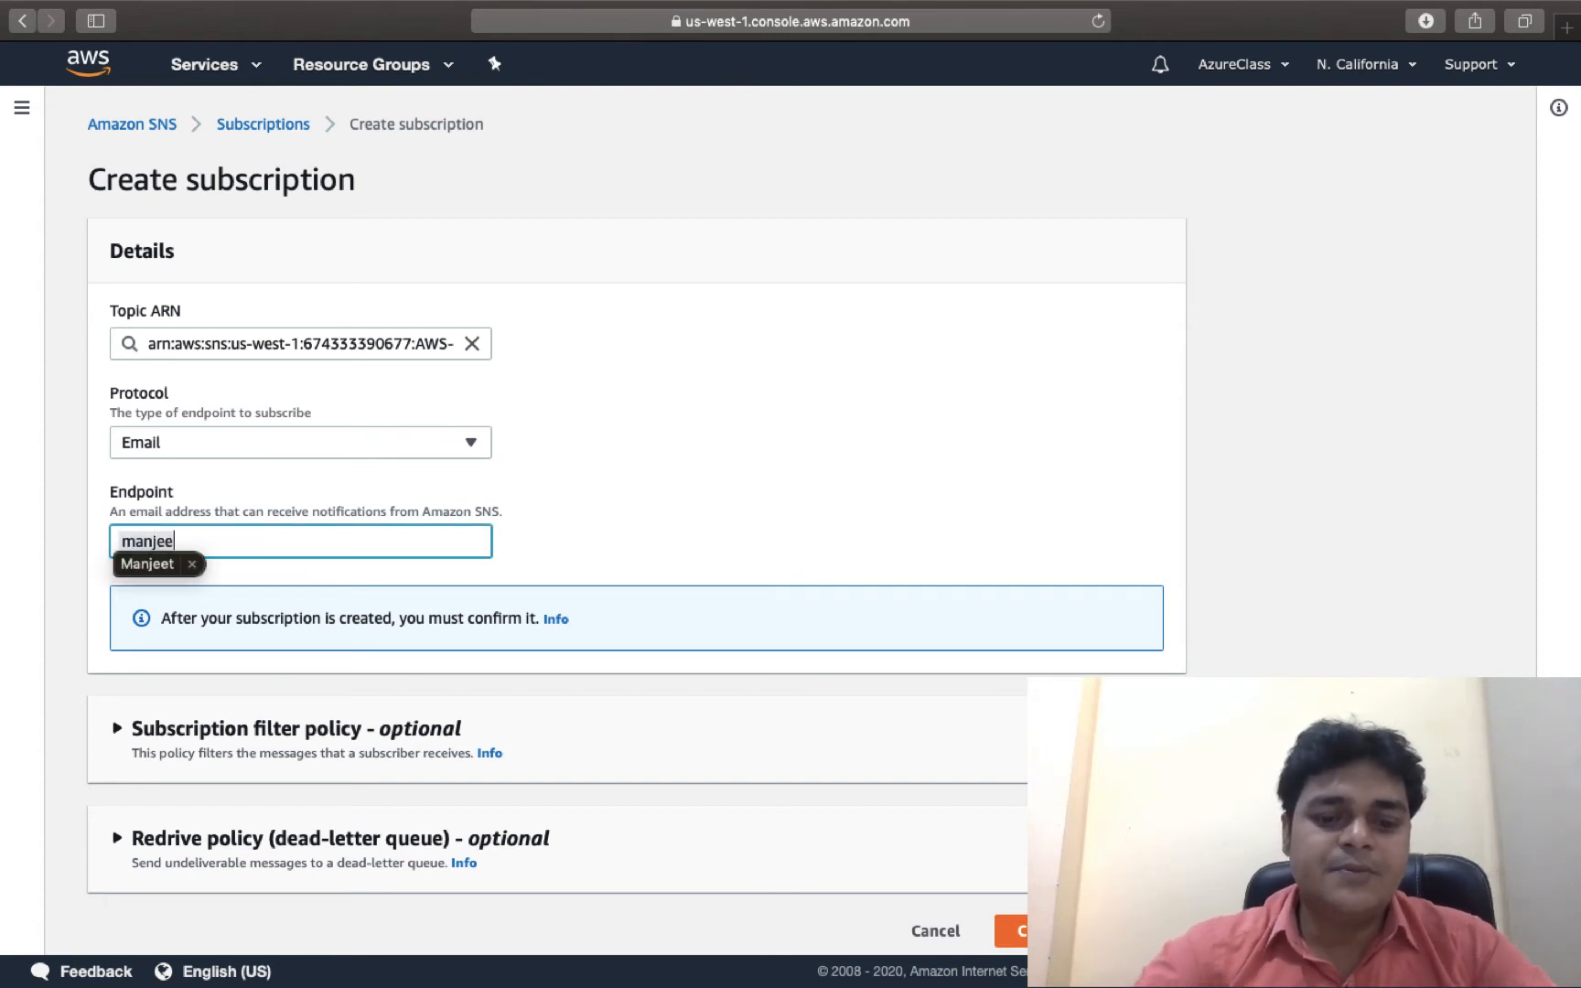
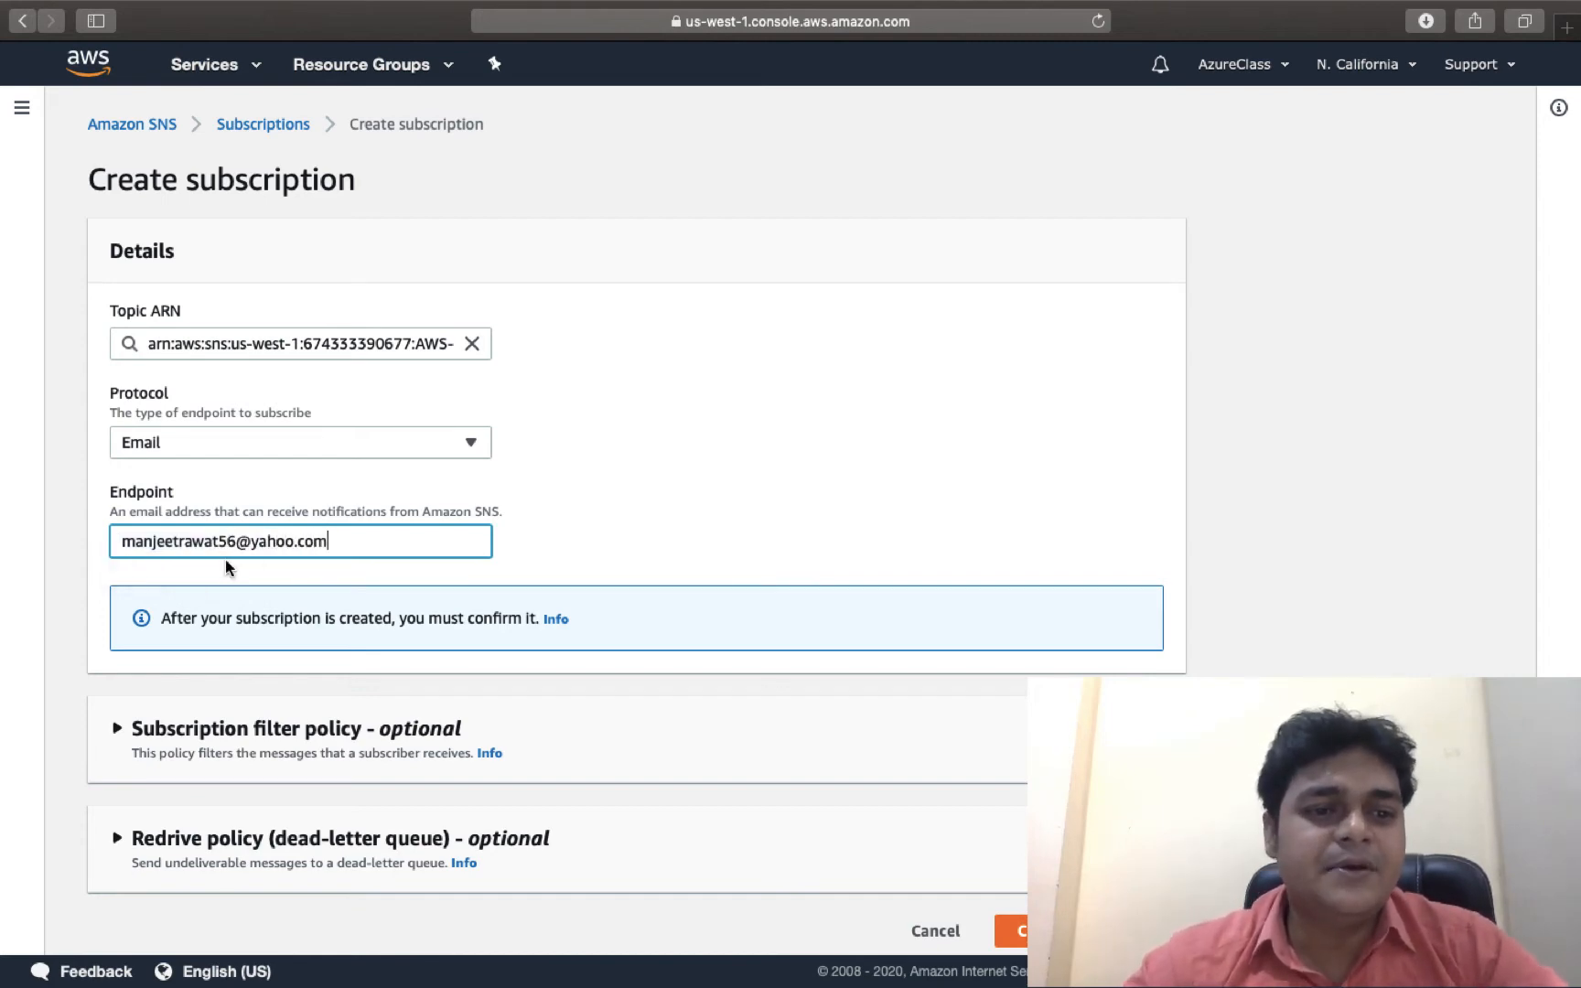
scroll(341, 625, down, 1)
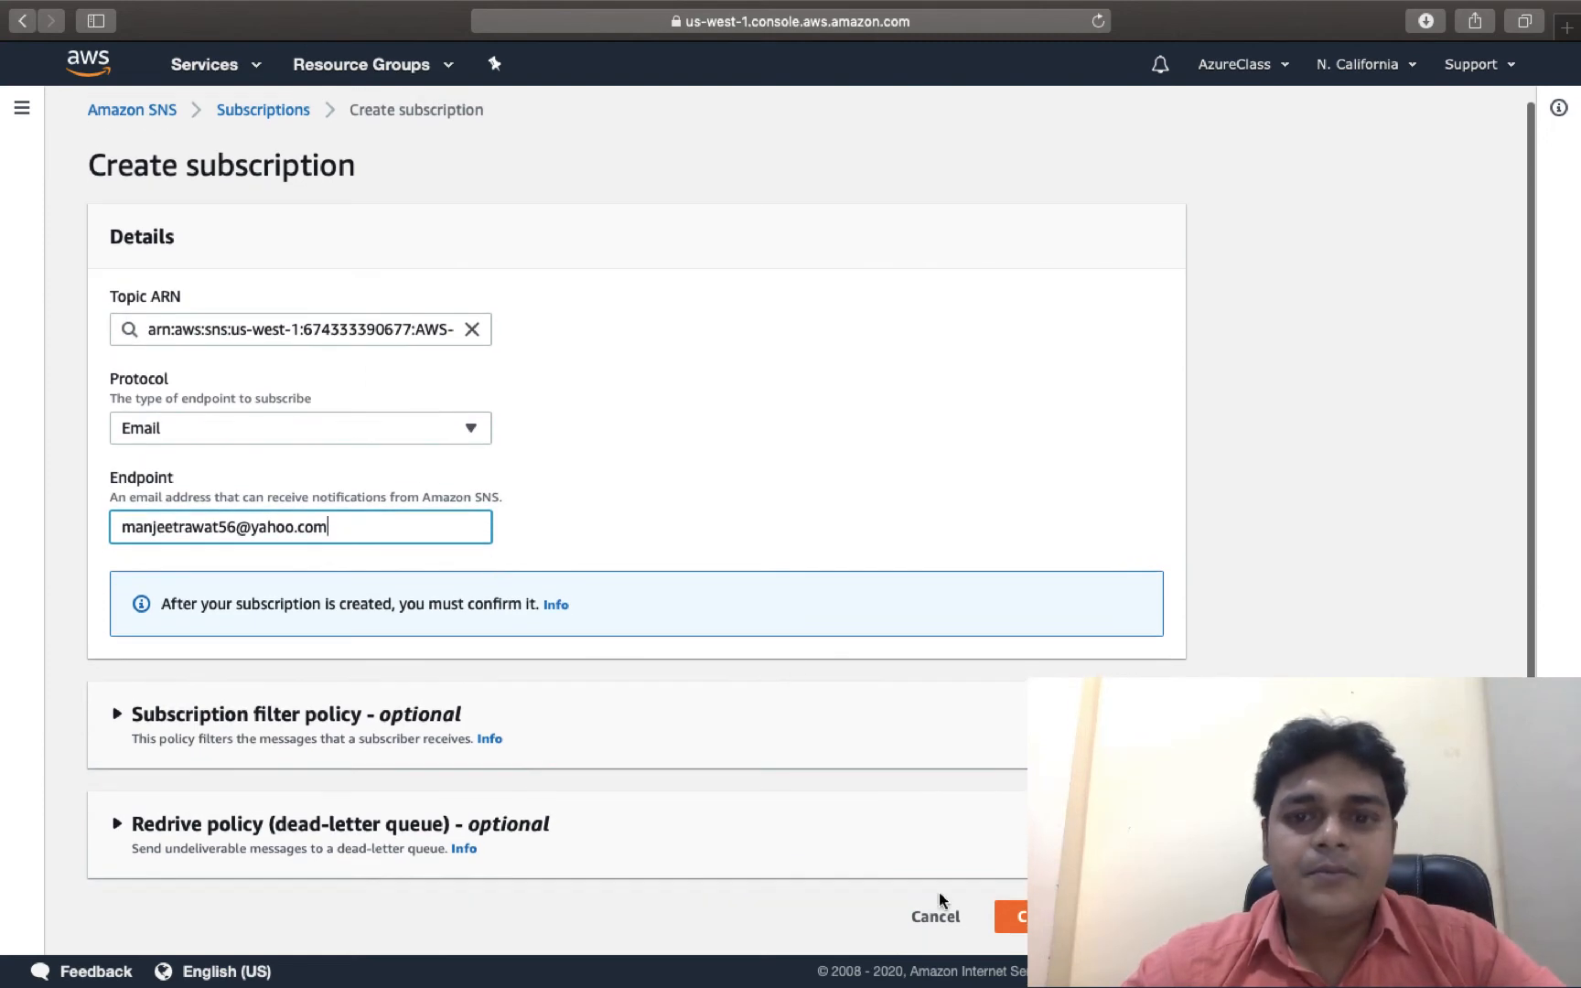
click(1010, 916)
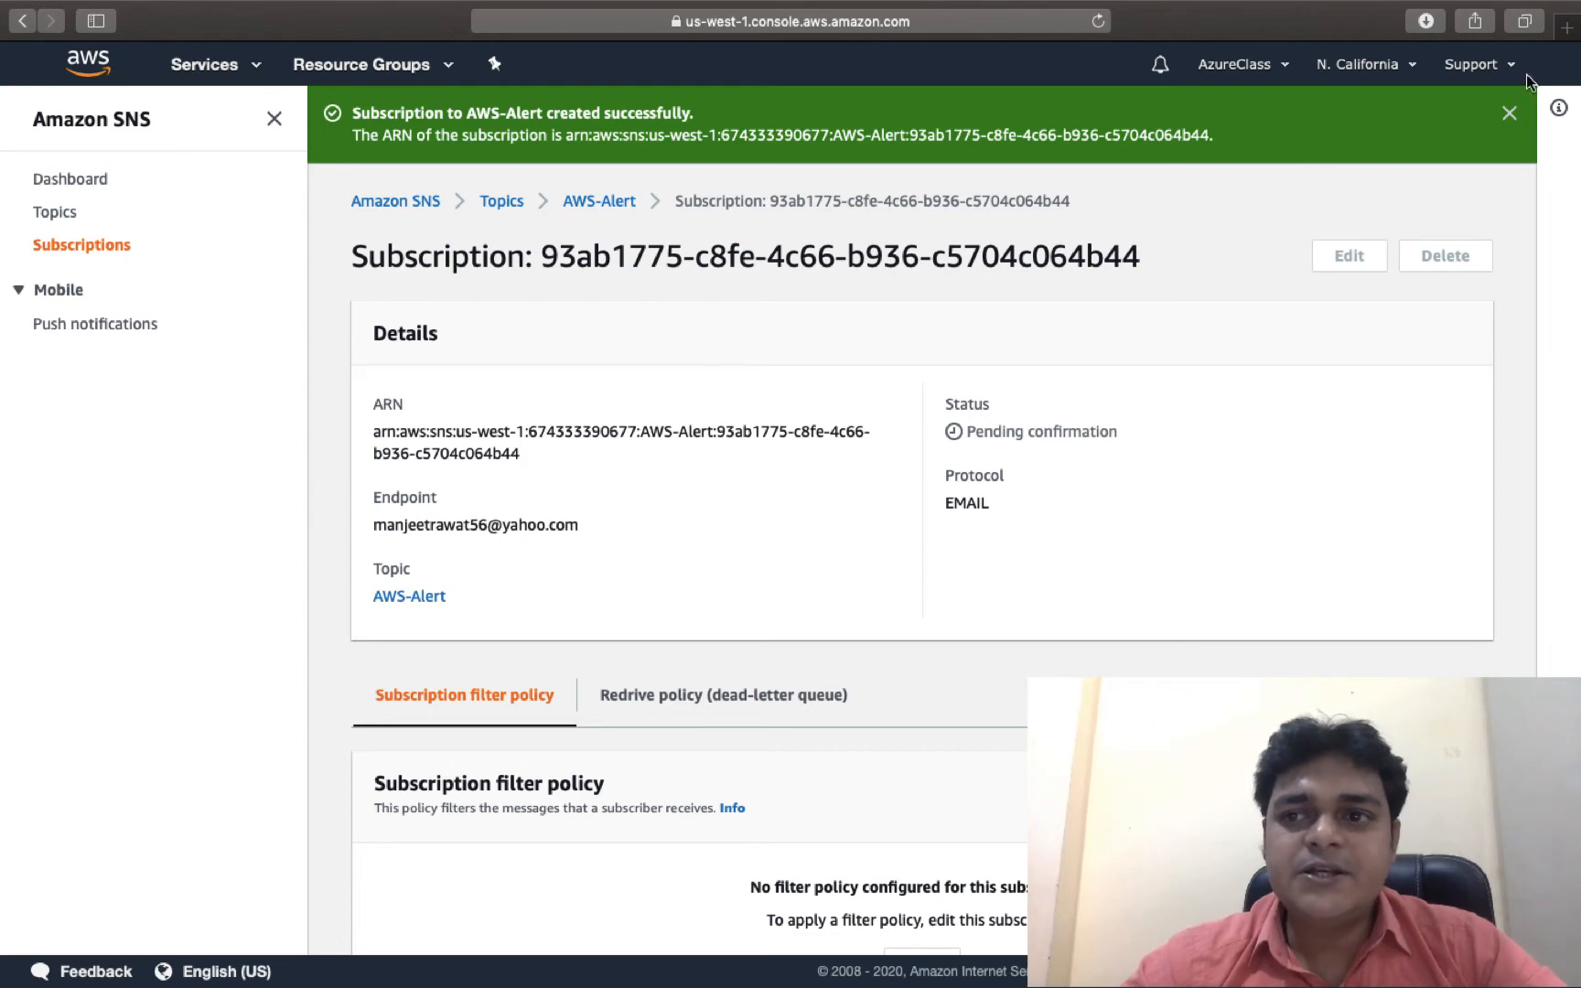
Dismiss the success banner, view the Subscriptions list, then switch to the desktop.
click(1509, 113)
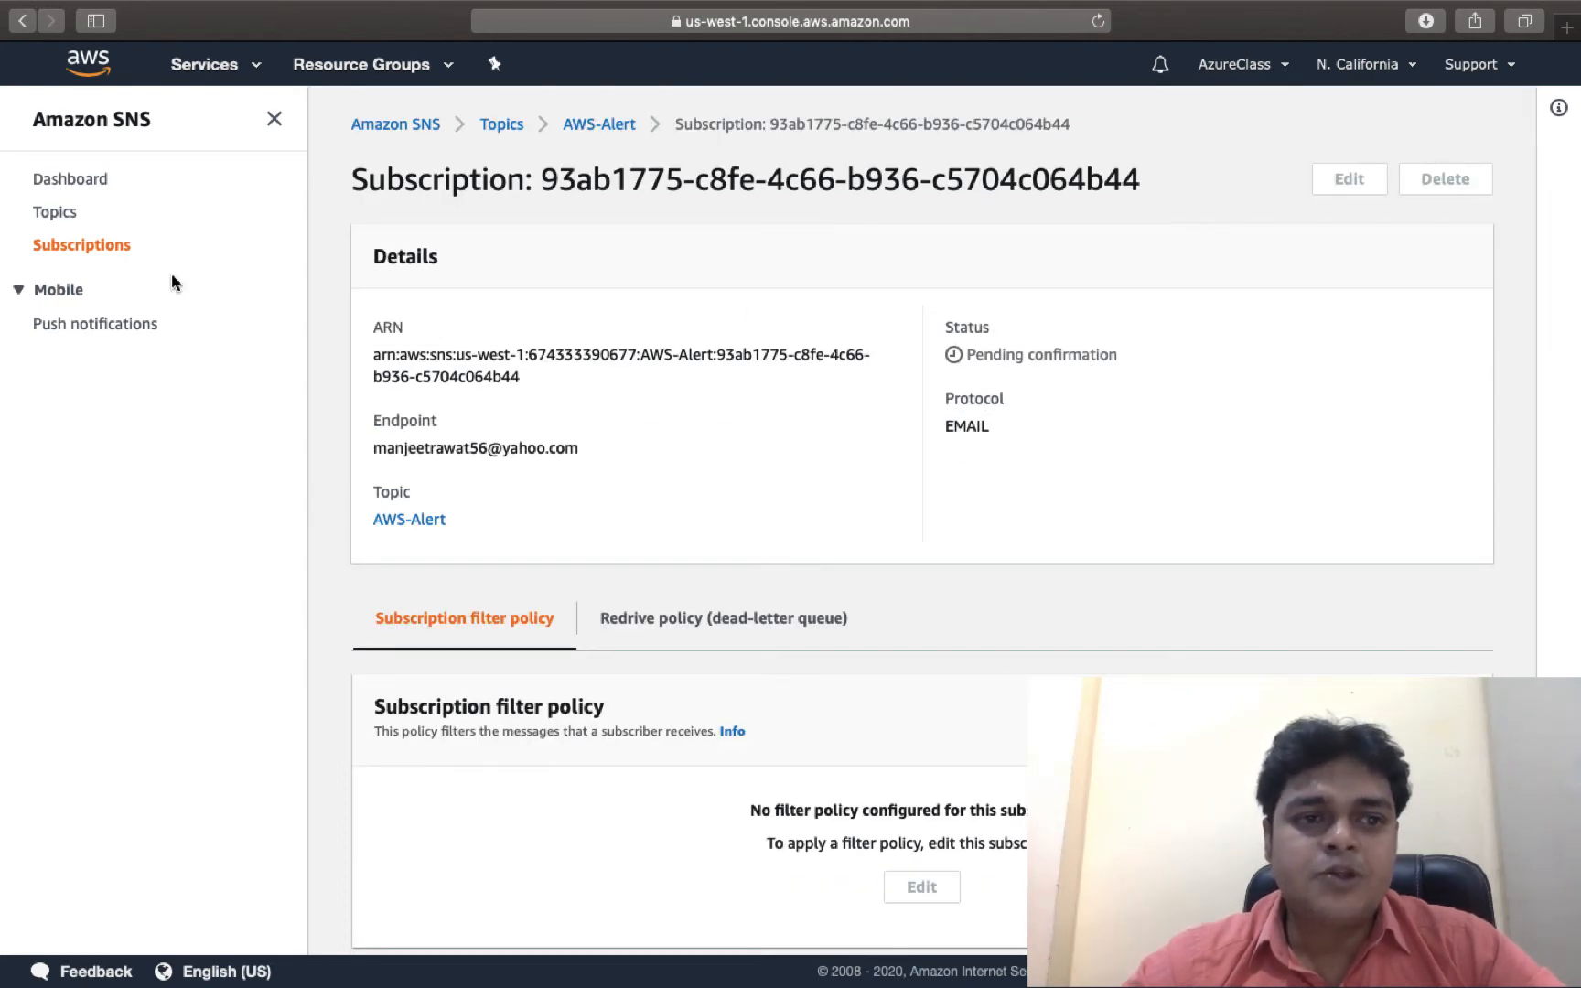
click(84, 246)
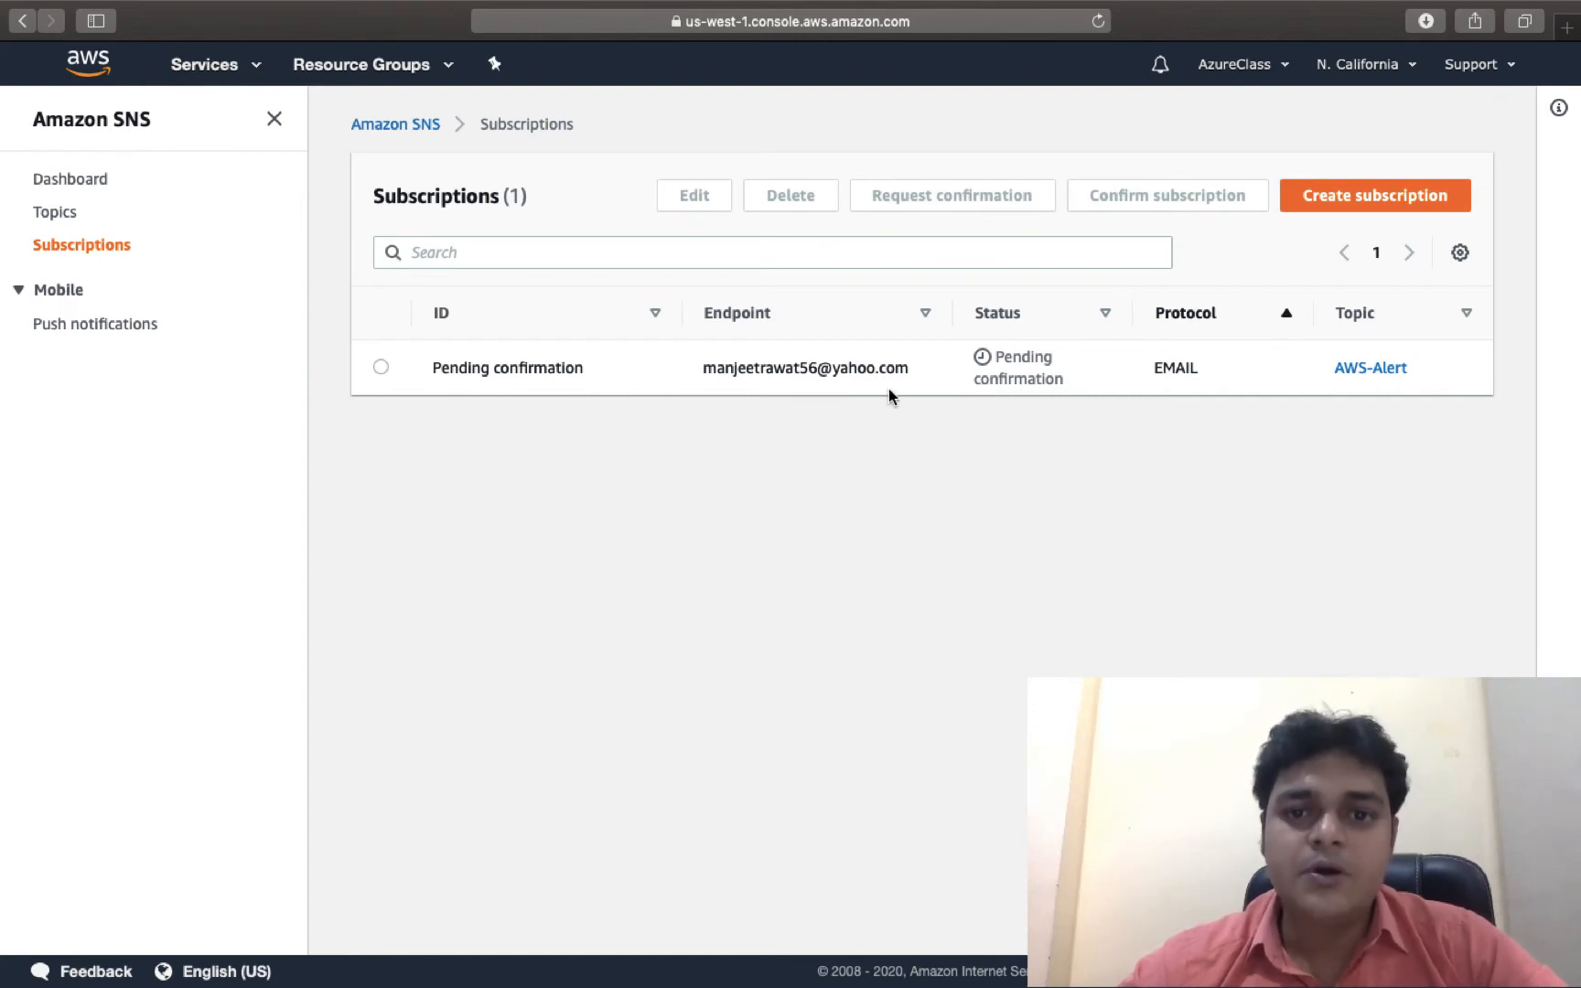
key(ctrl+Right)
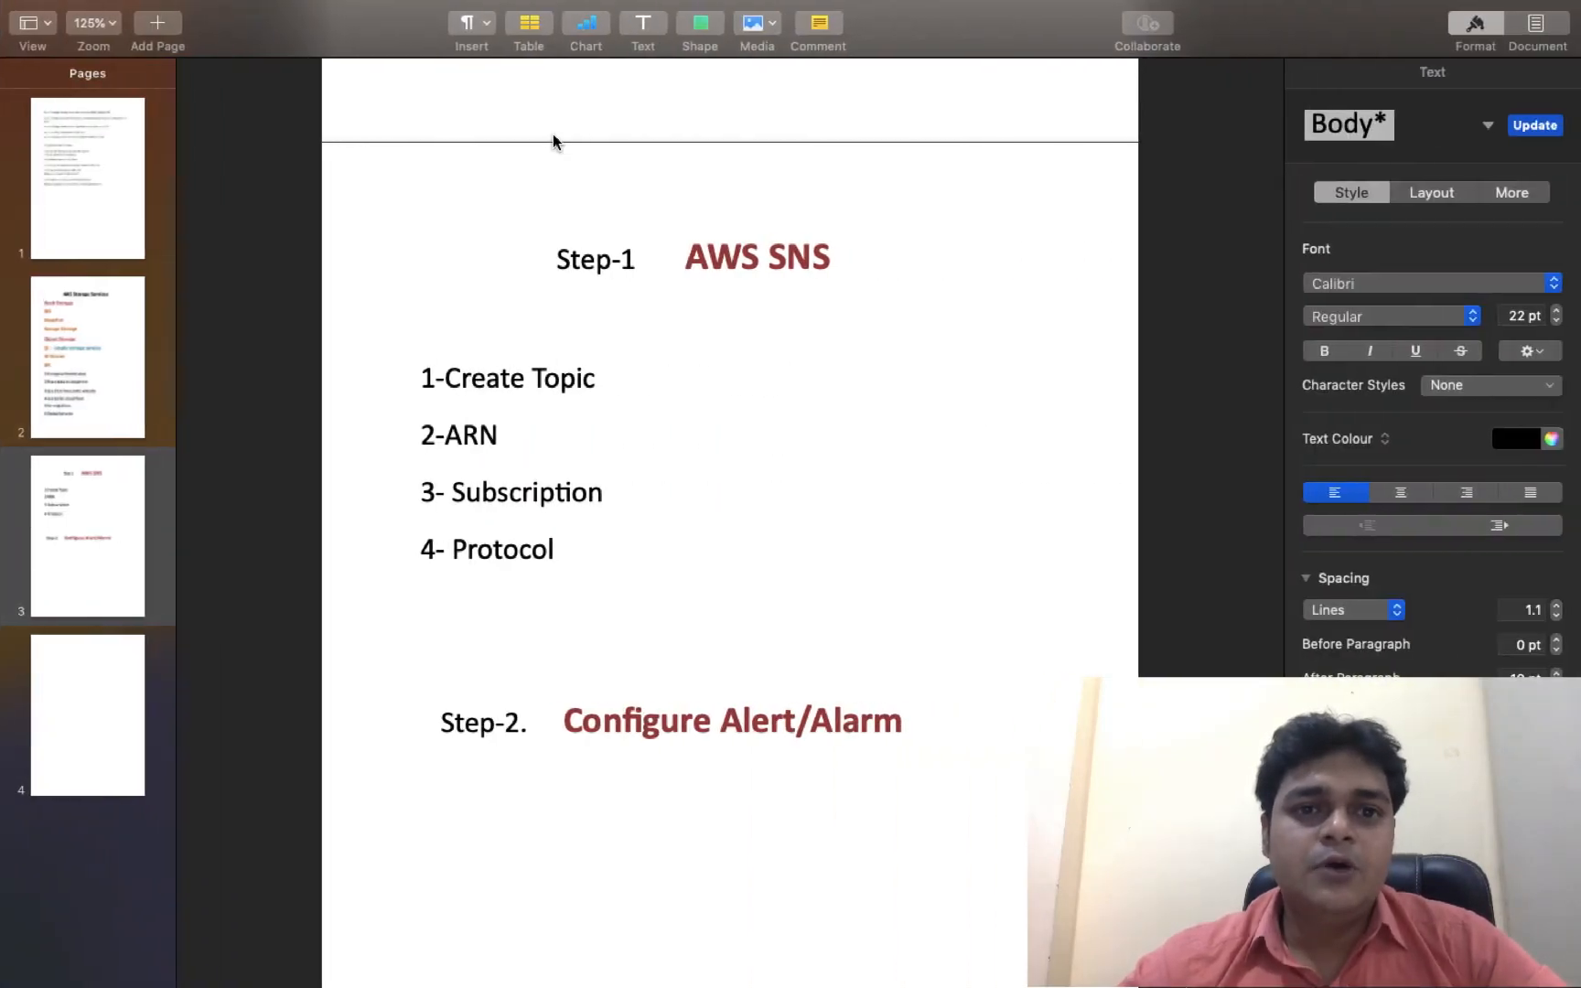
key(ctrl+Left)
key(ctrl+Left)
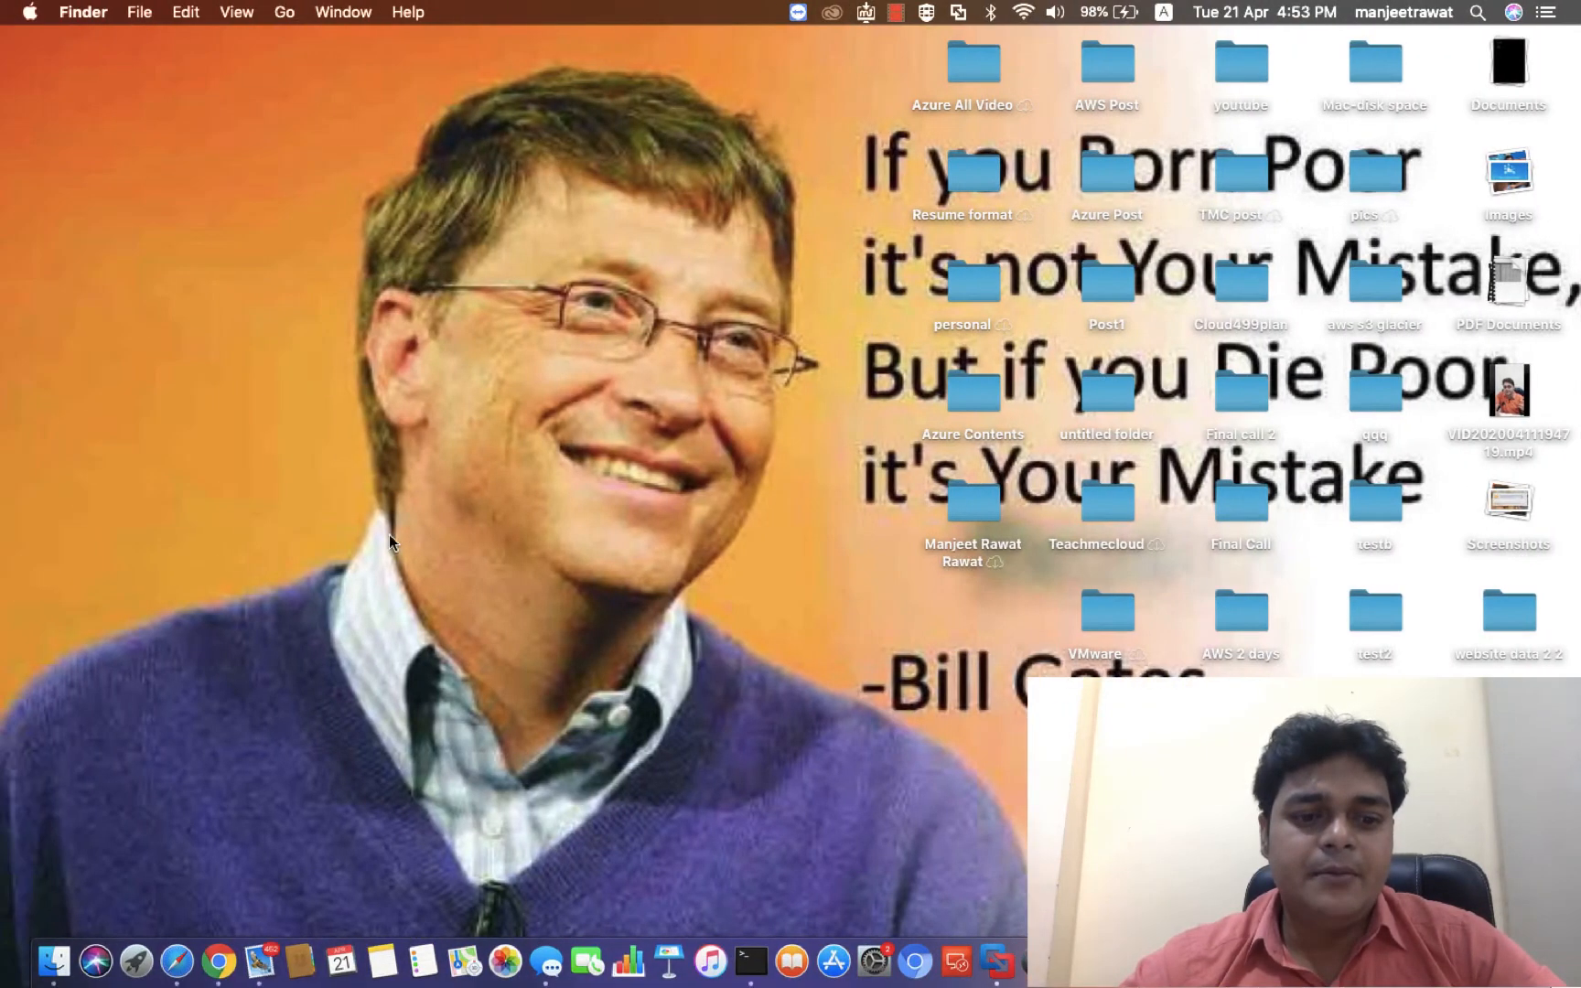
Open Google Chrome and enter 'yah' in the address bar to reach Yahoo Mail.
click(217, 960)
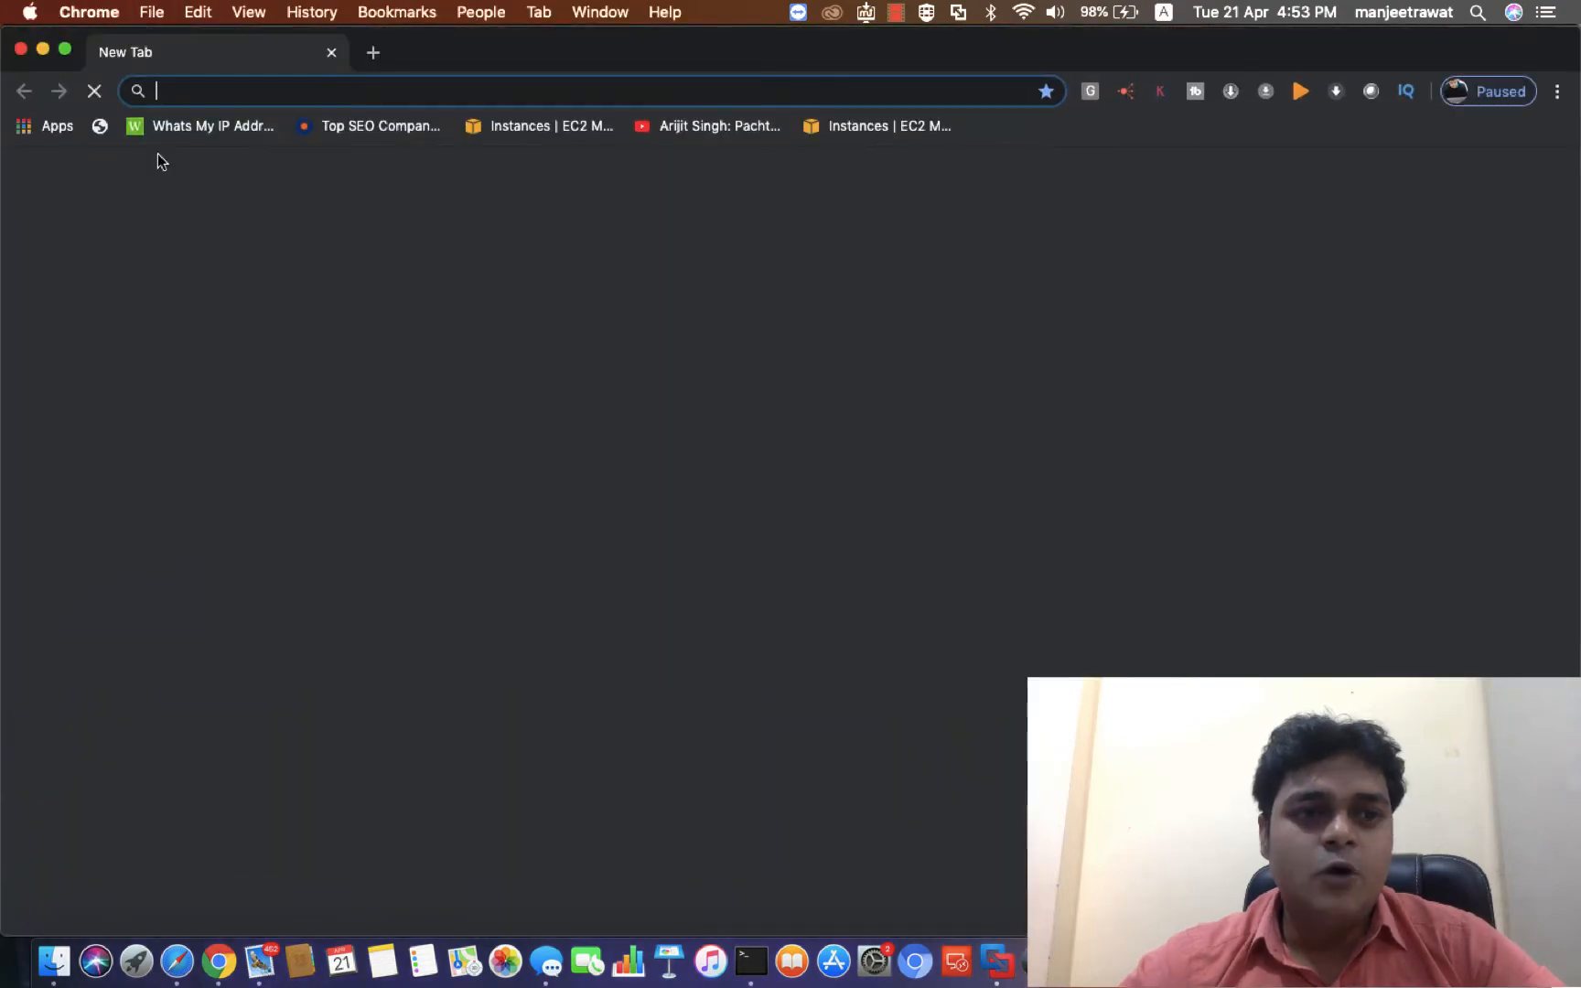
click(65, 50)
click(267, 70)
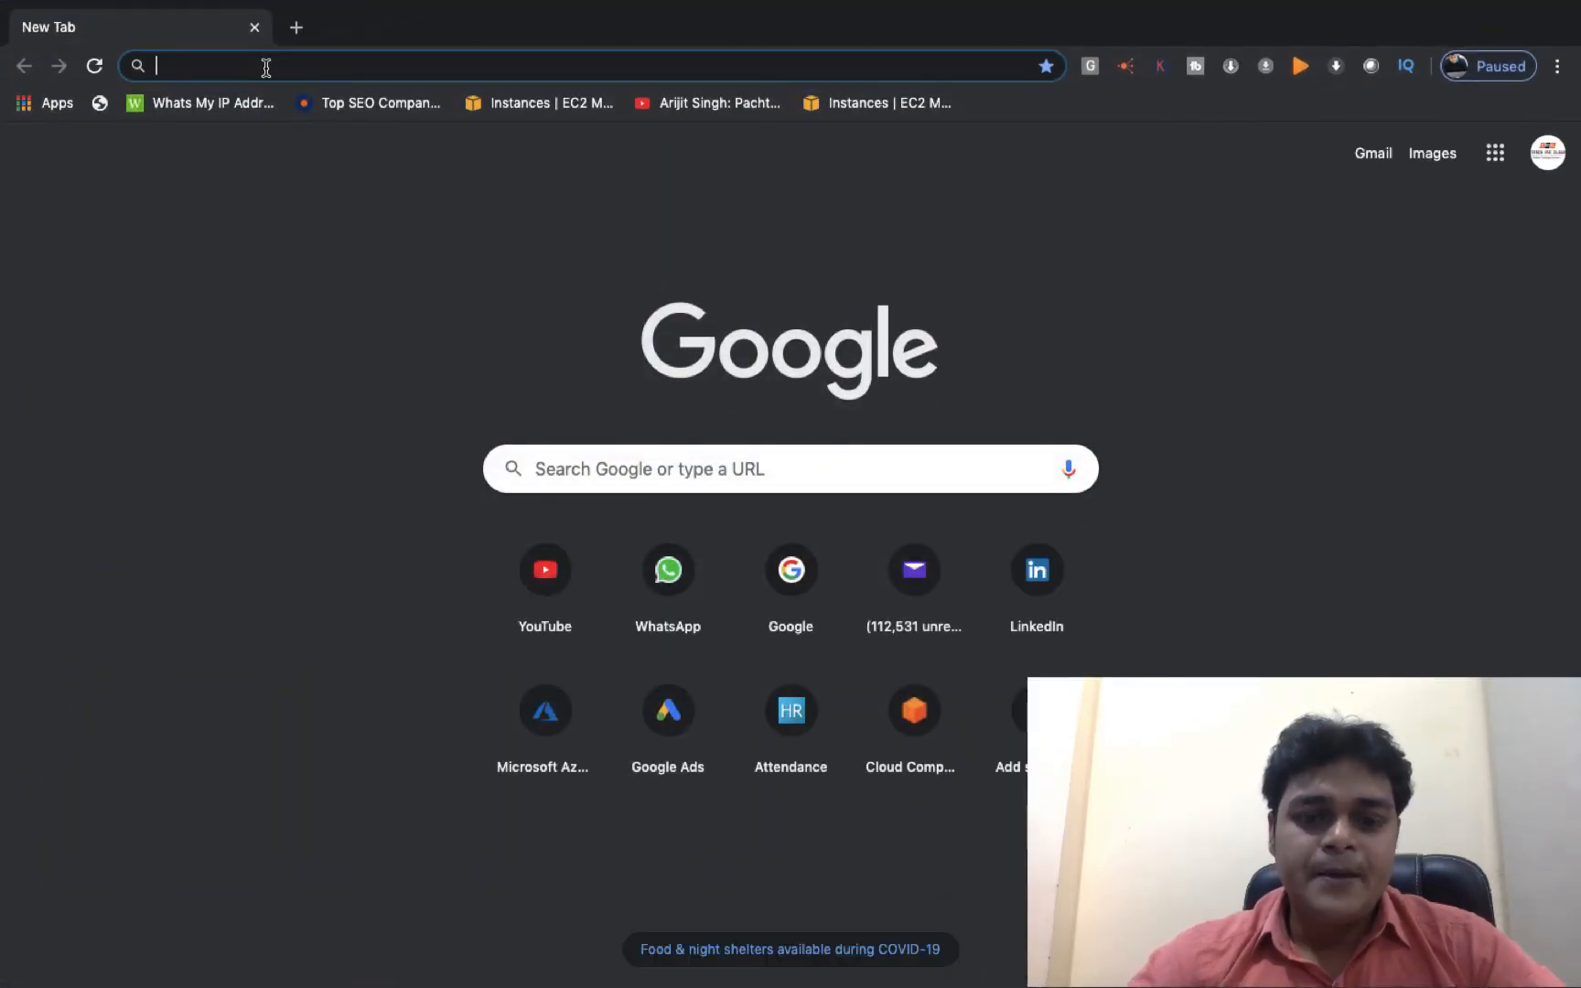
text(u)
key(BackSpace)
text(yah)
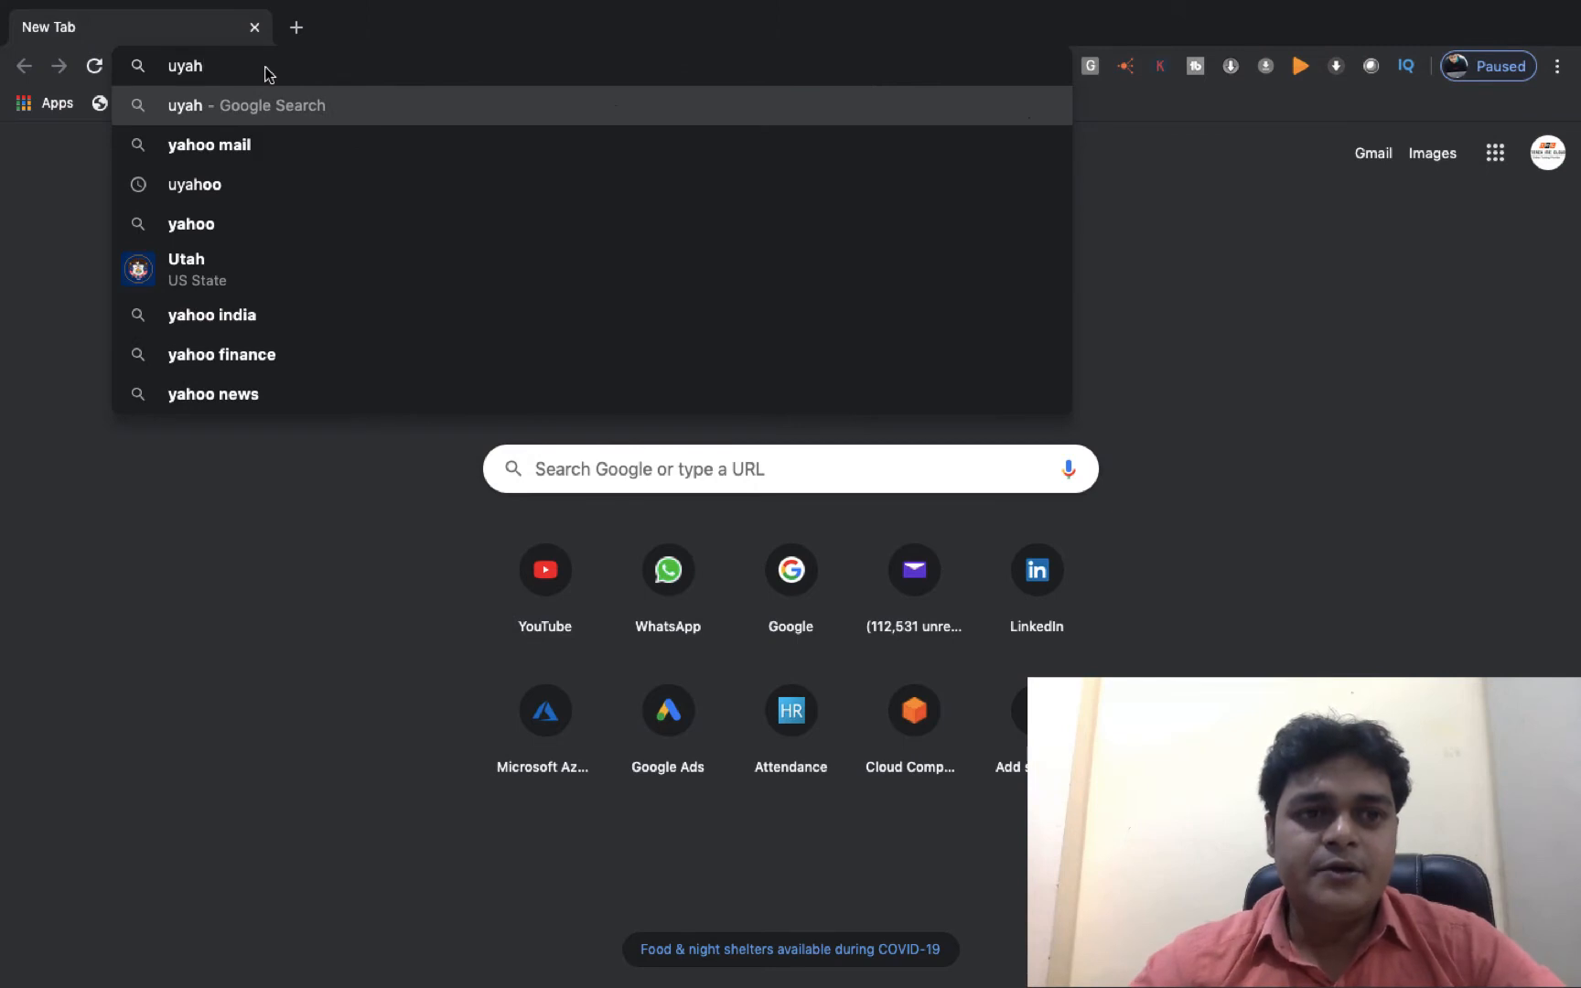
key(BackSpace)
key(BackSpace)
key(BackSpace)
key(BackSpace)
text(yah)
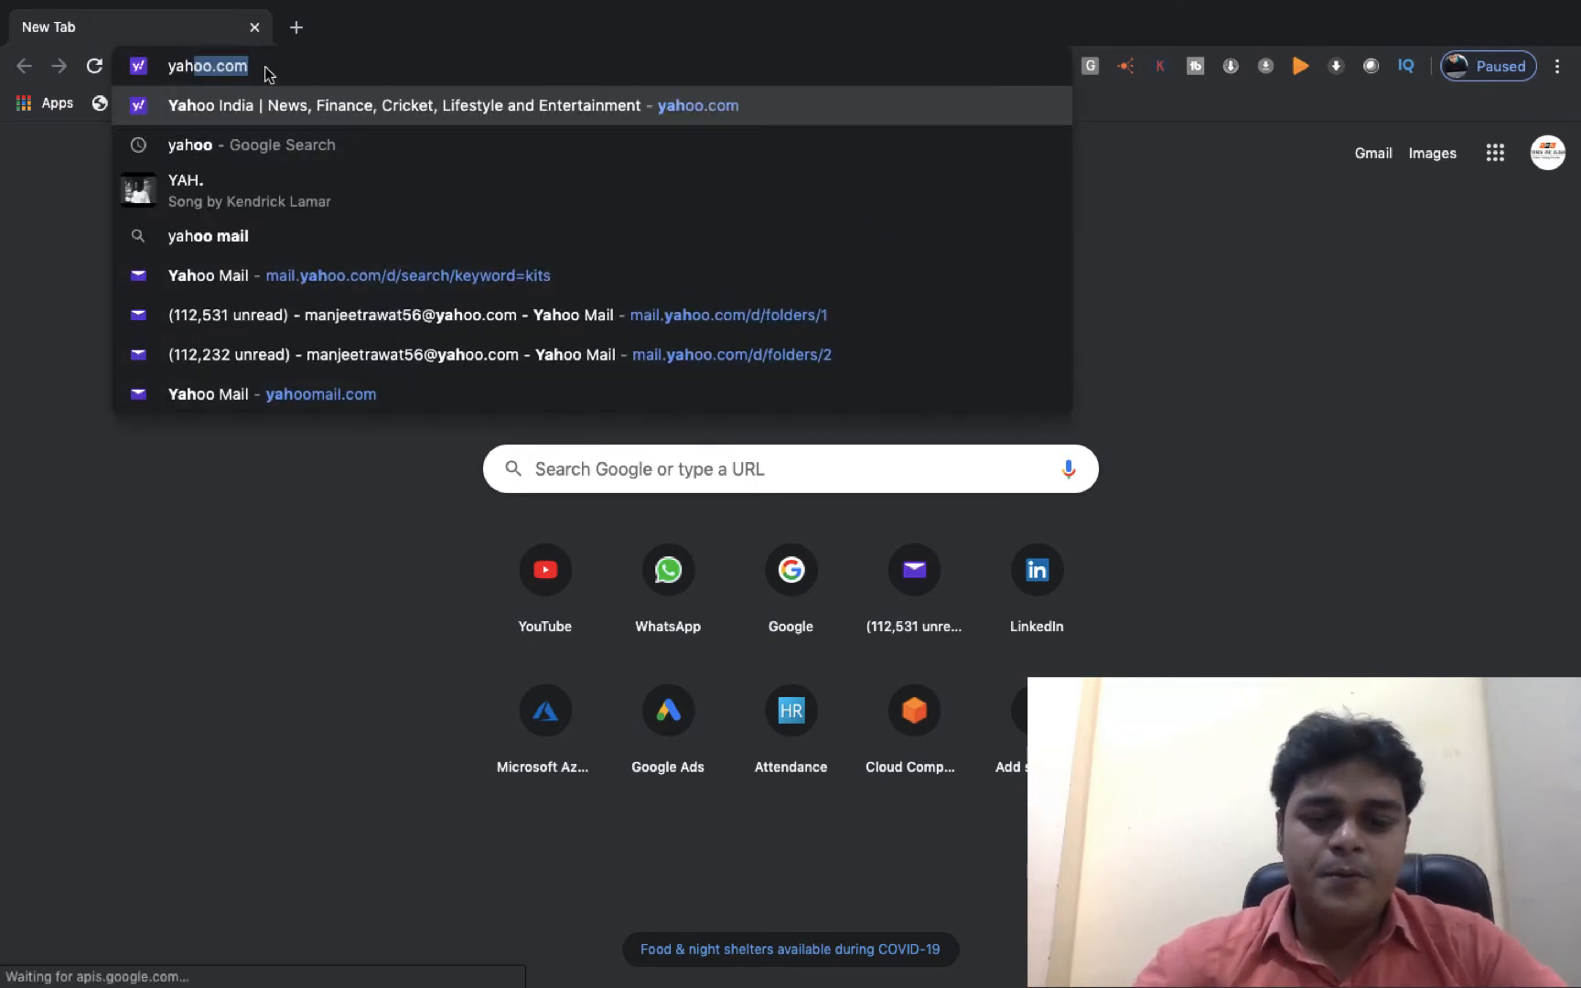
Confirm the subscription from the AWS Subscription Confirmation e-mail and return to the SNS console.
click(269, 313)
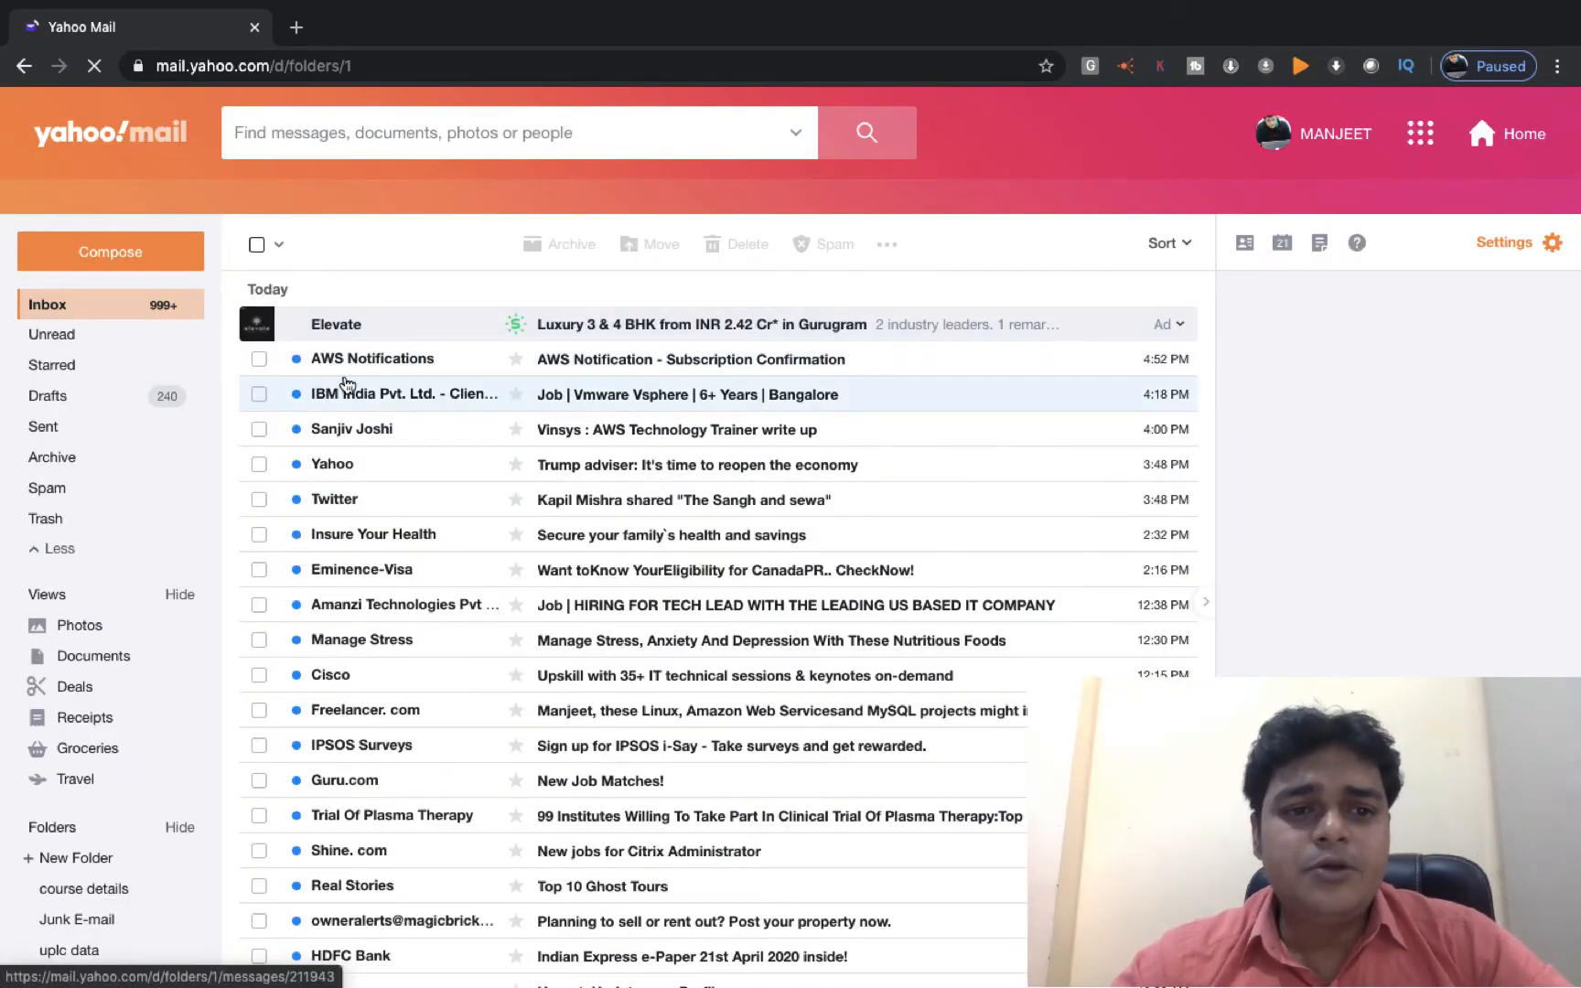
click(639, 359)
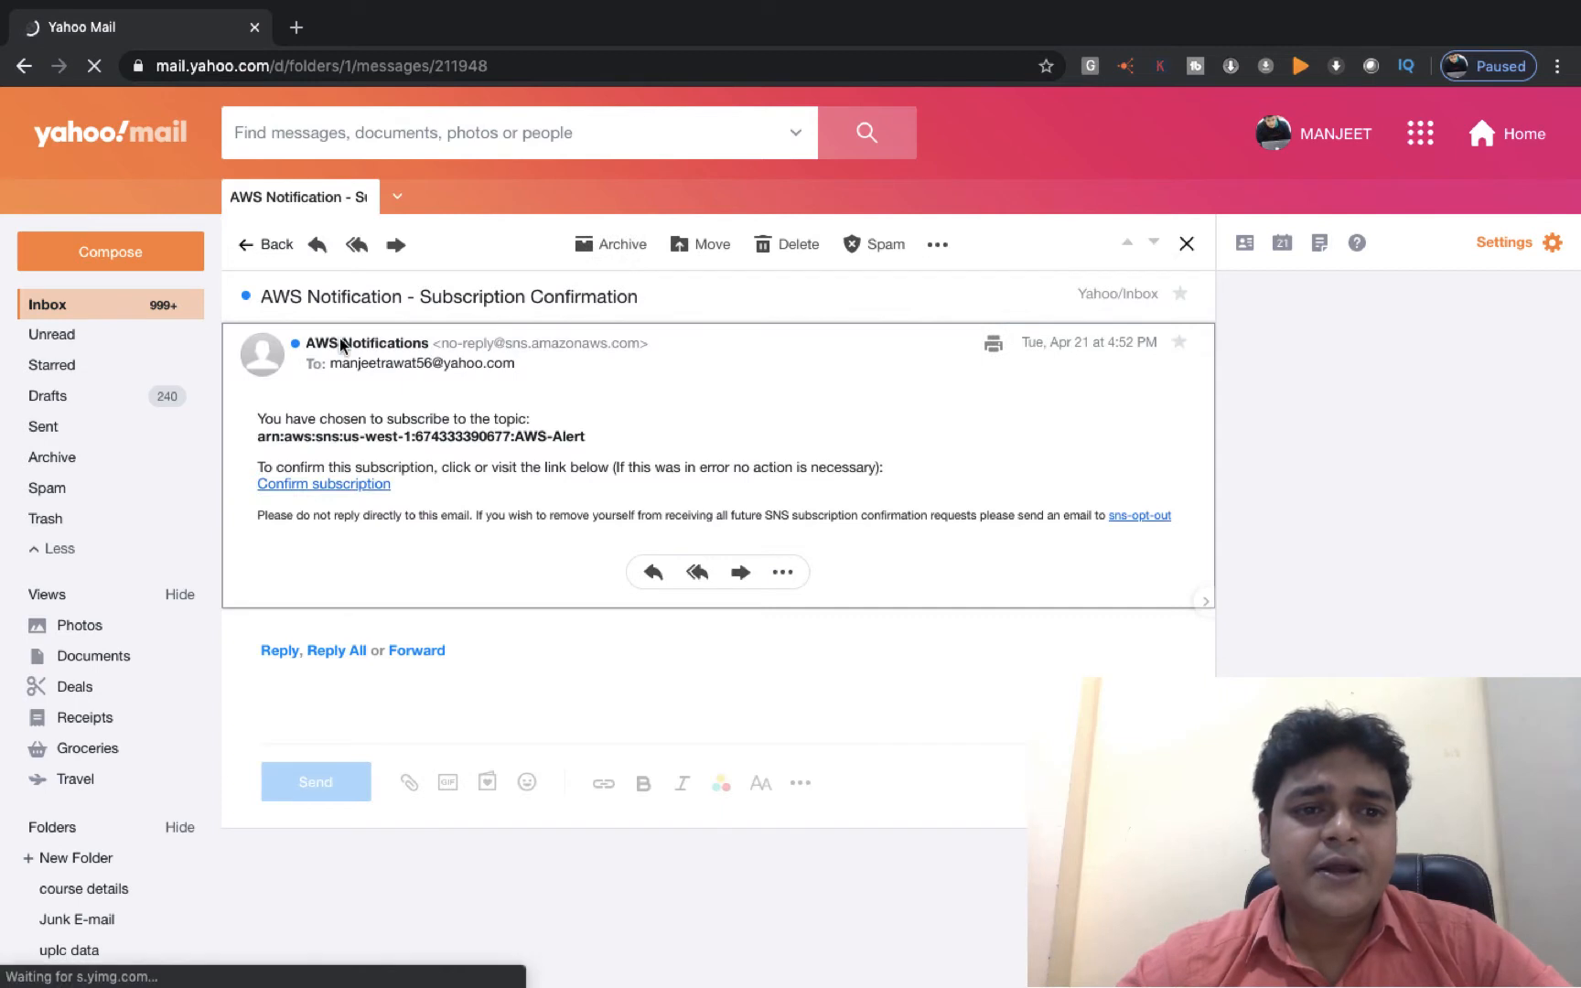
click(330, 483)
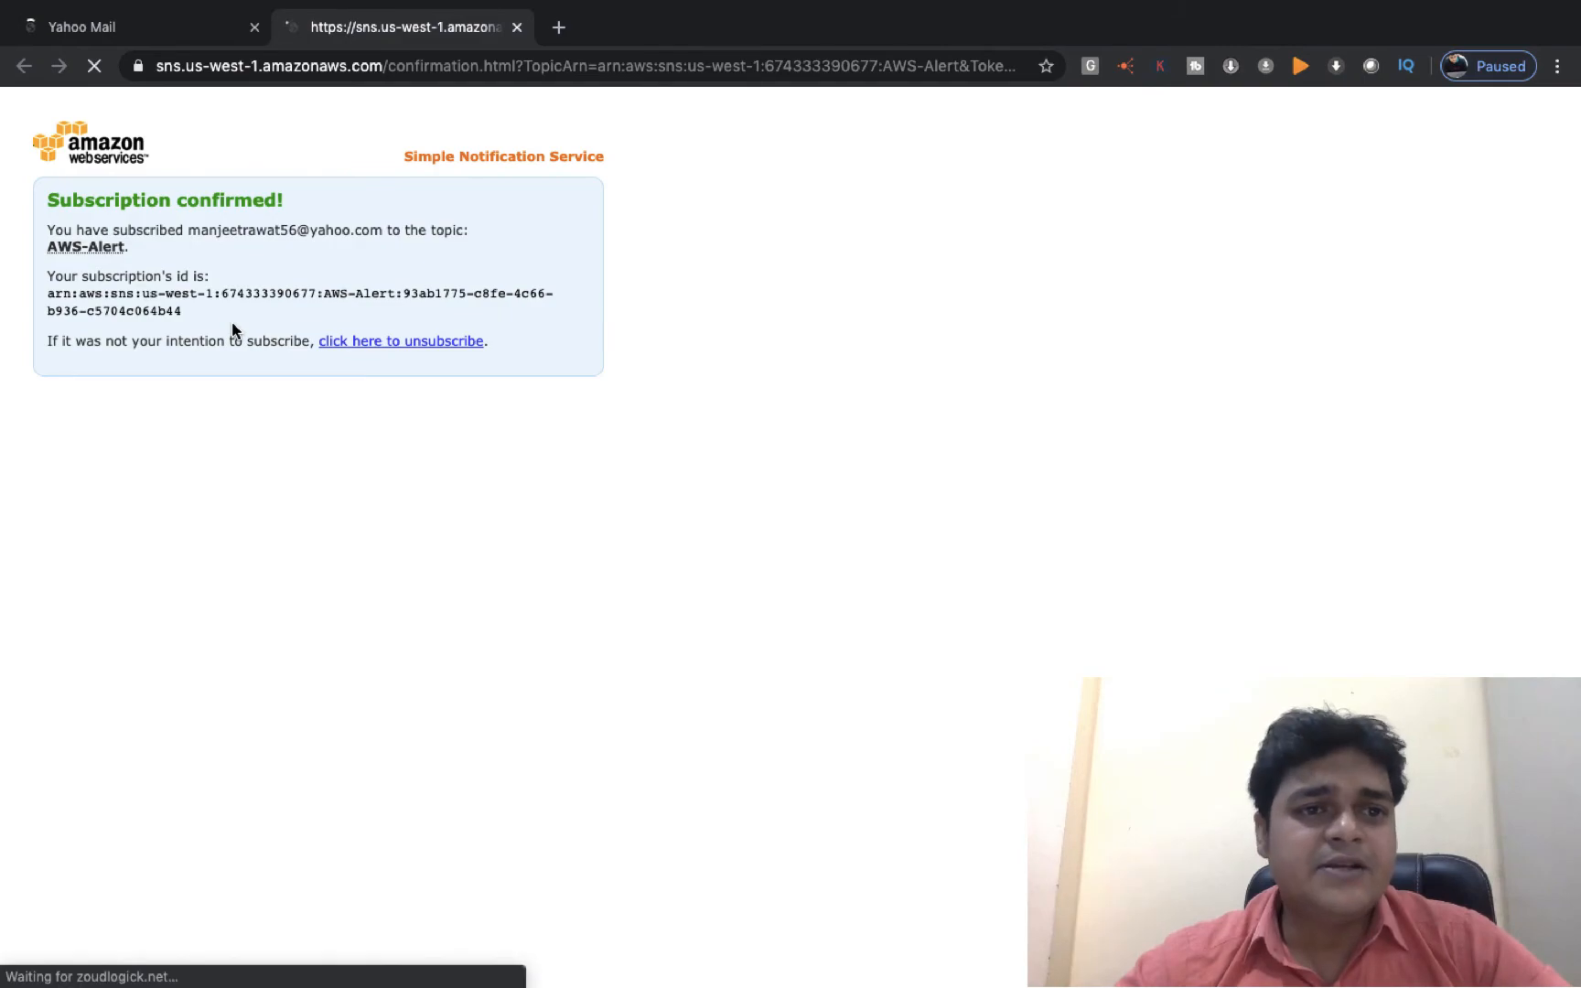
key(ctrl+Left)
key(ctrl+Right)
key(ctrl+Right)
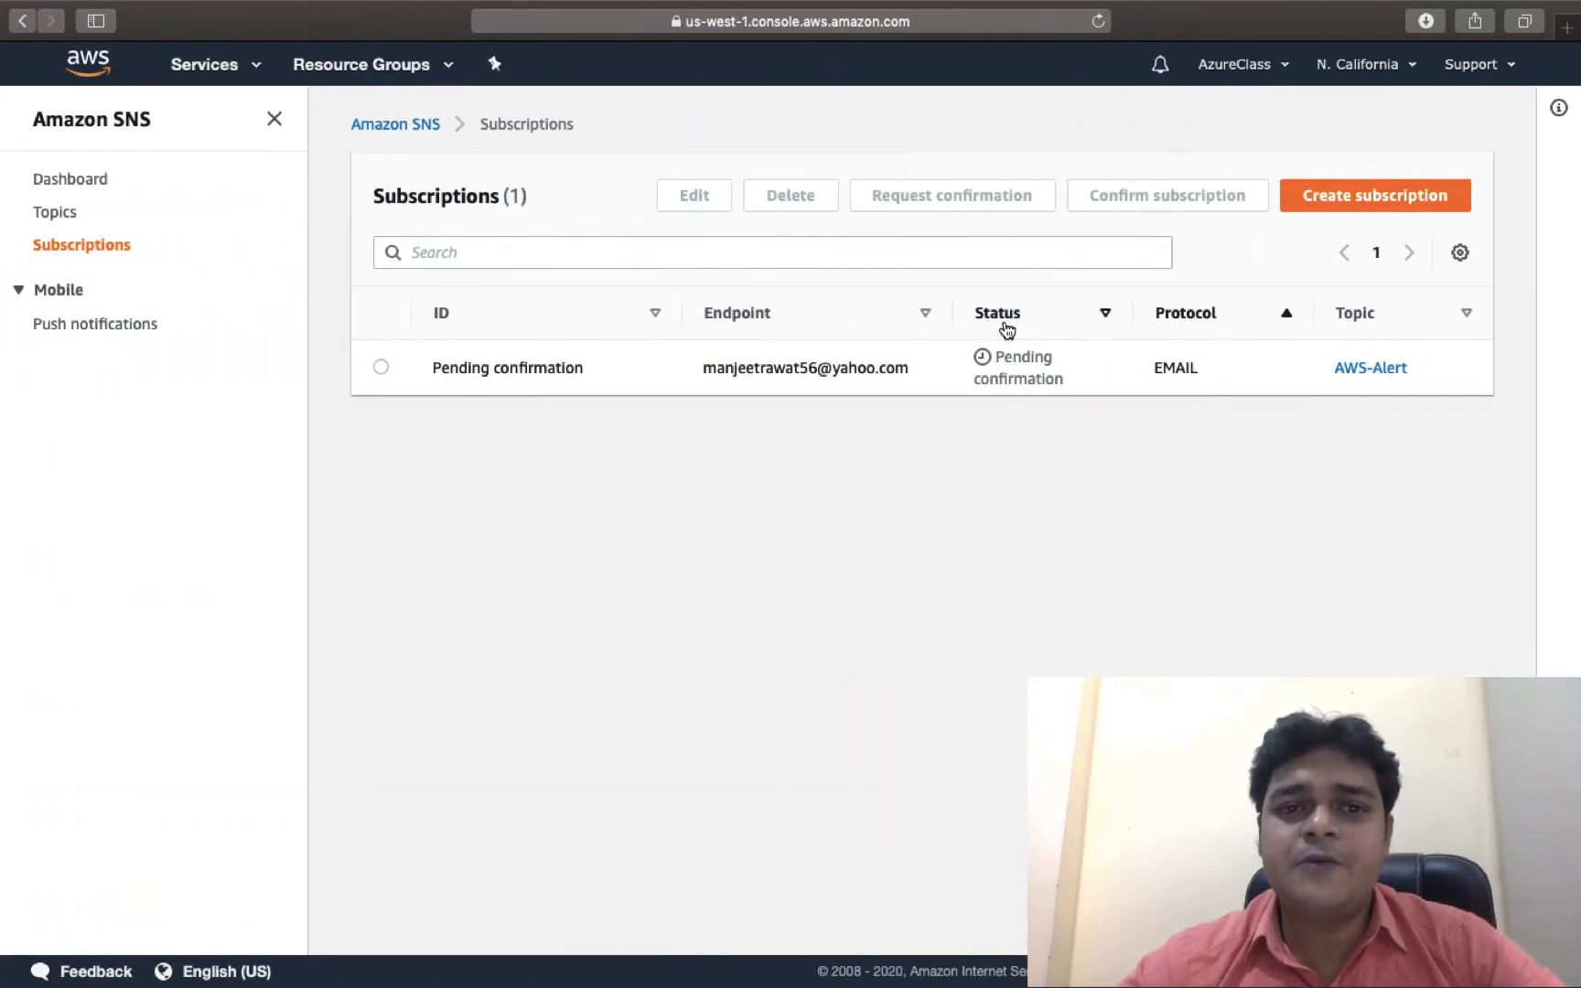
Reload the Subscriptions page so the AWS-Alert e-mail subscription shows Confirmed.
right_click(951, 504)
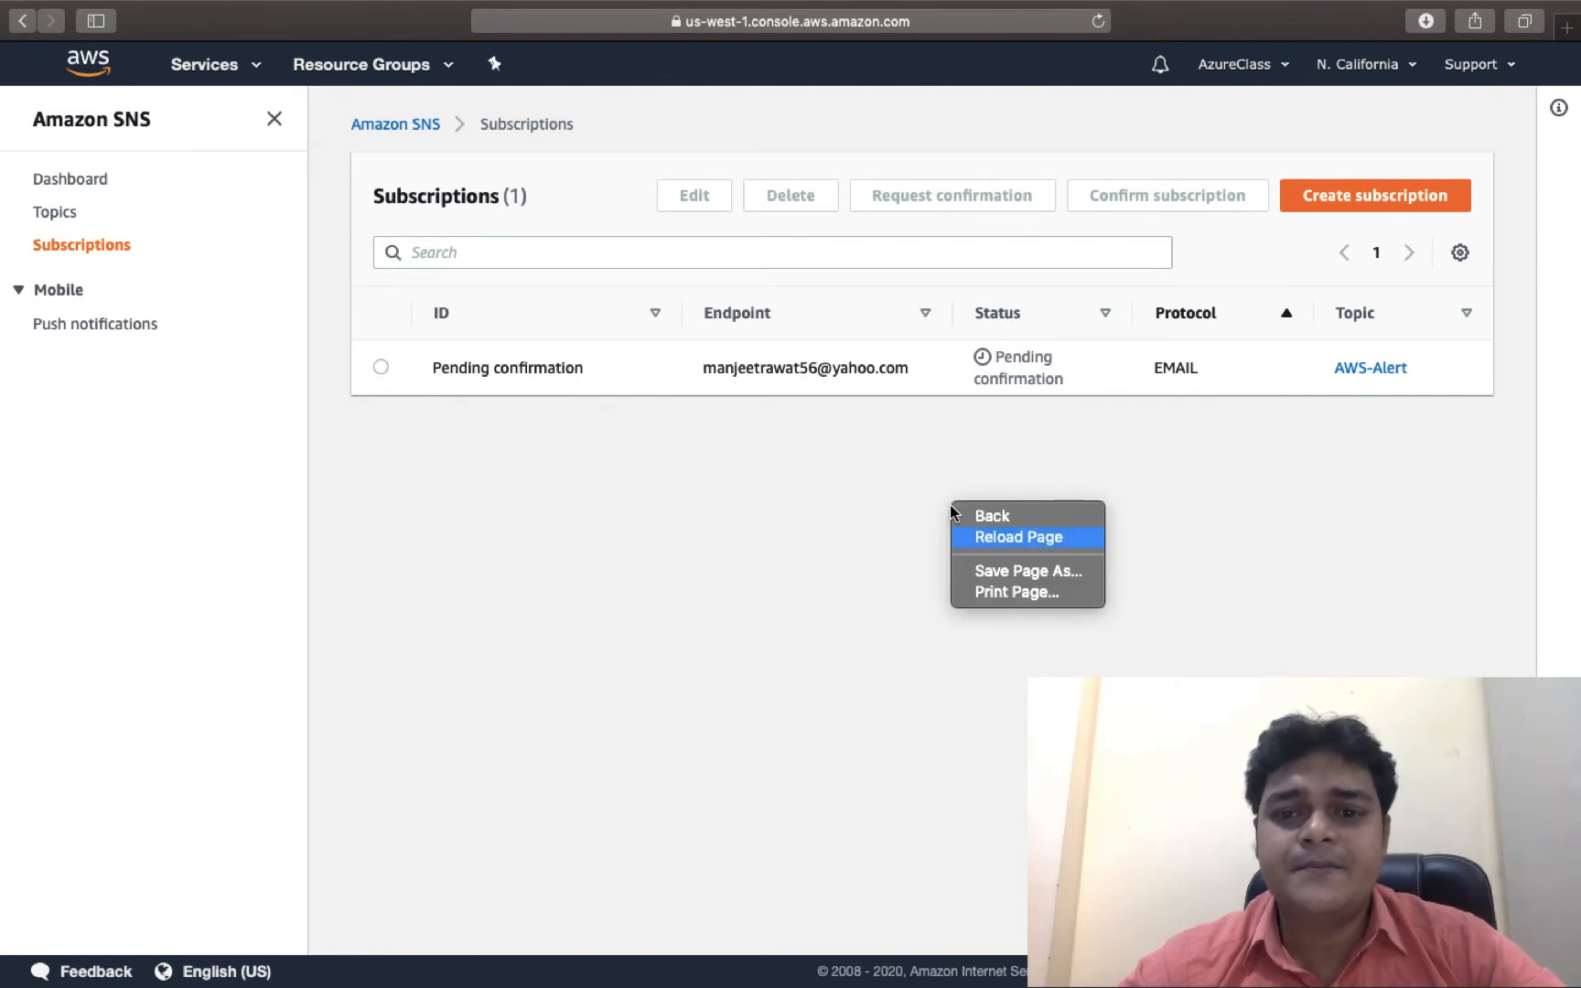
click(996, 541)
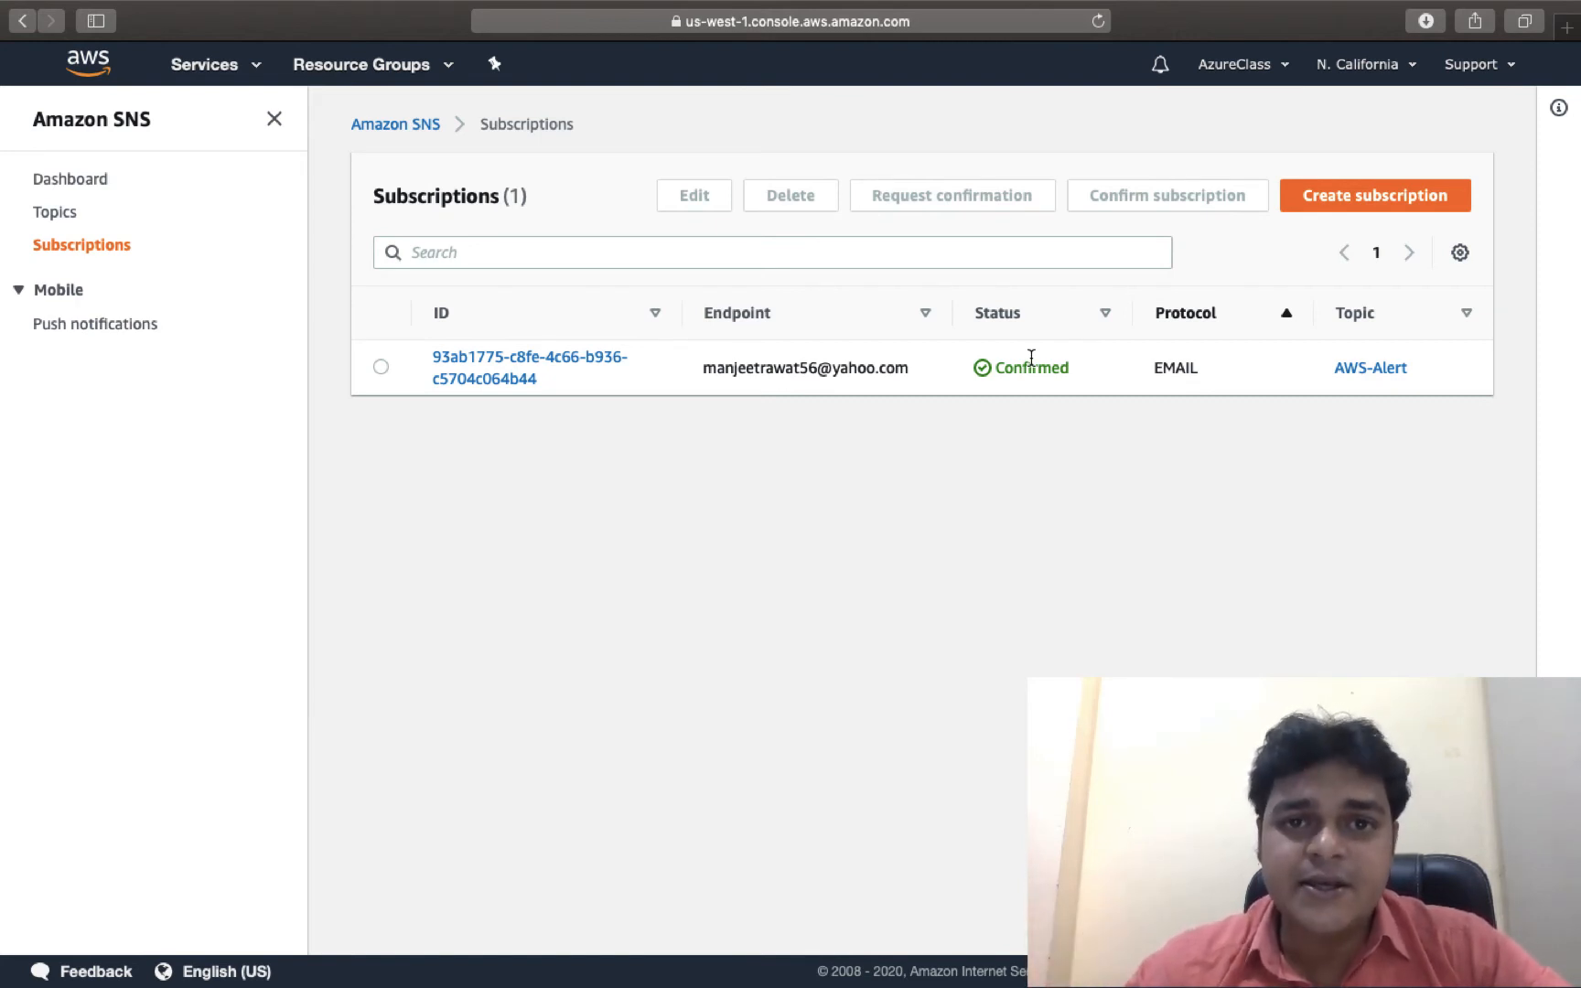
key(ctrl+Right)
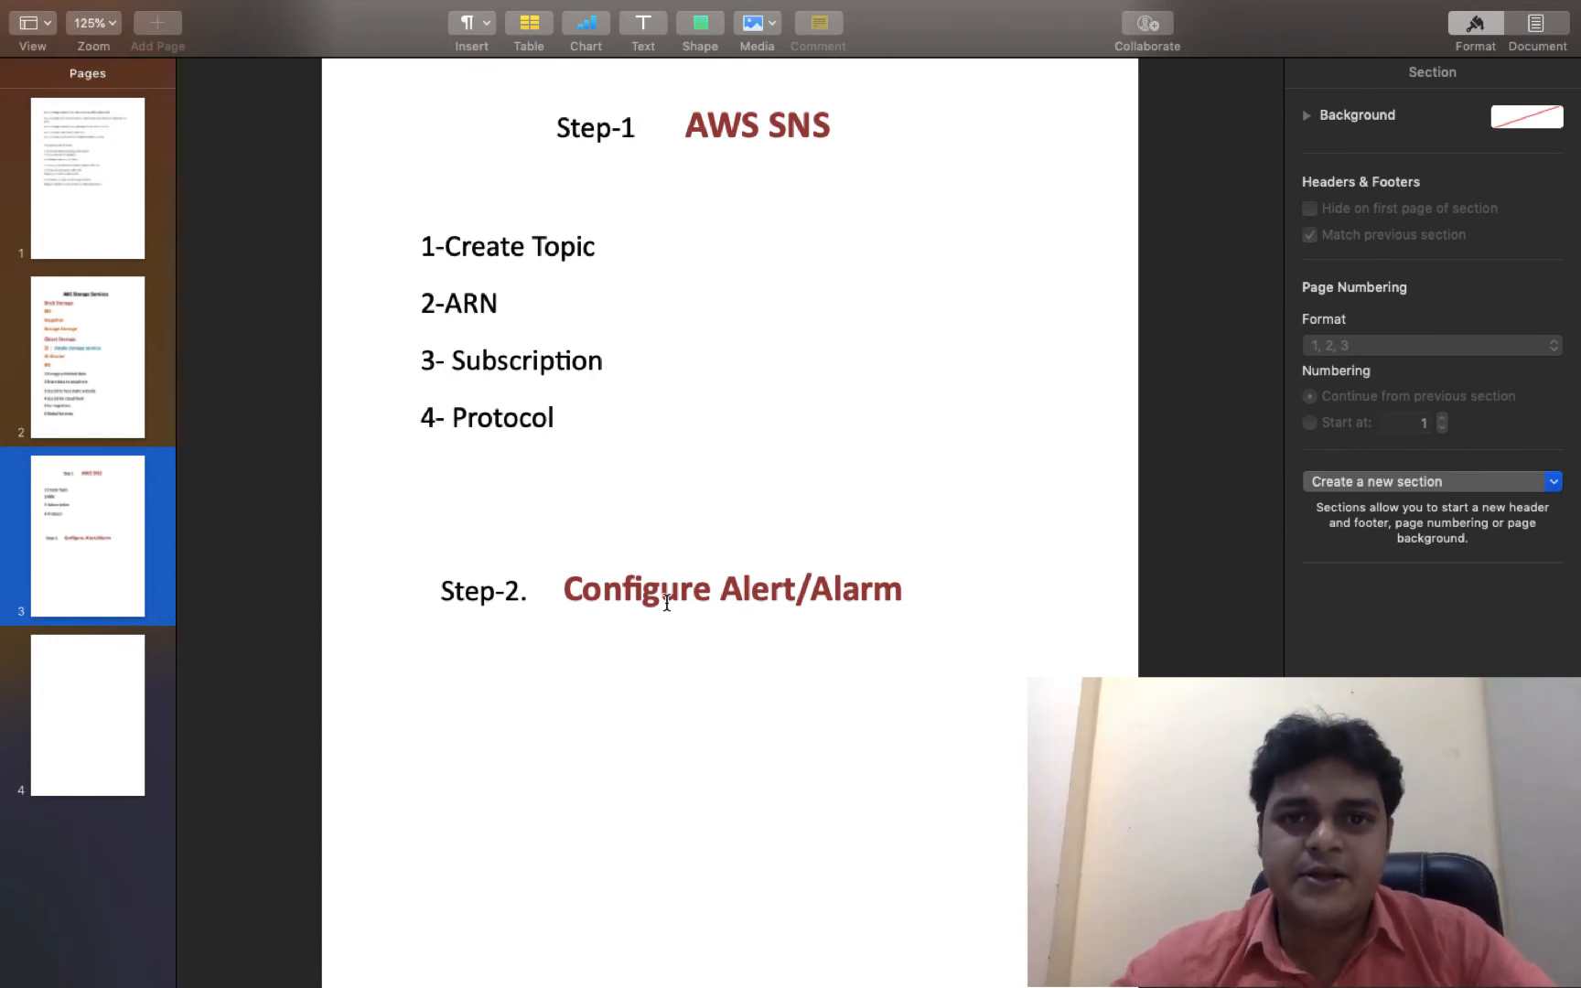
key(ctrl+Left)
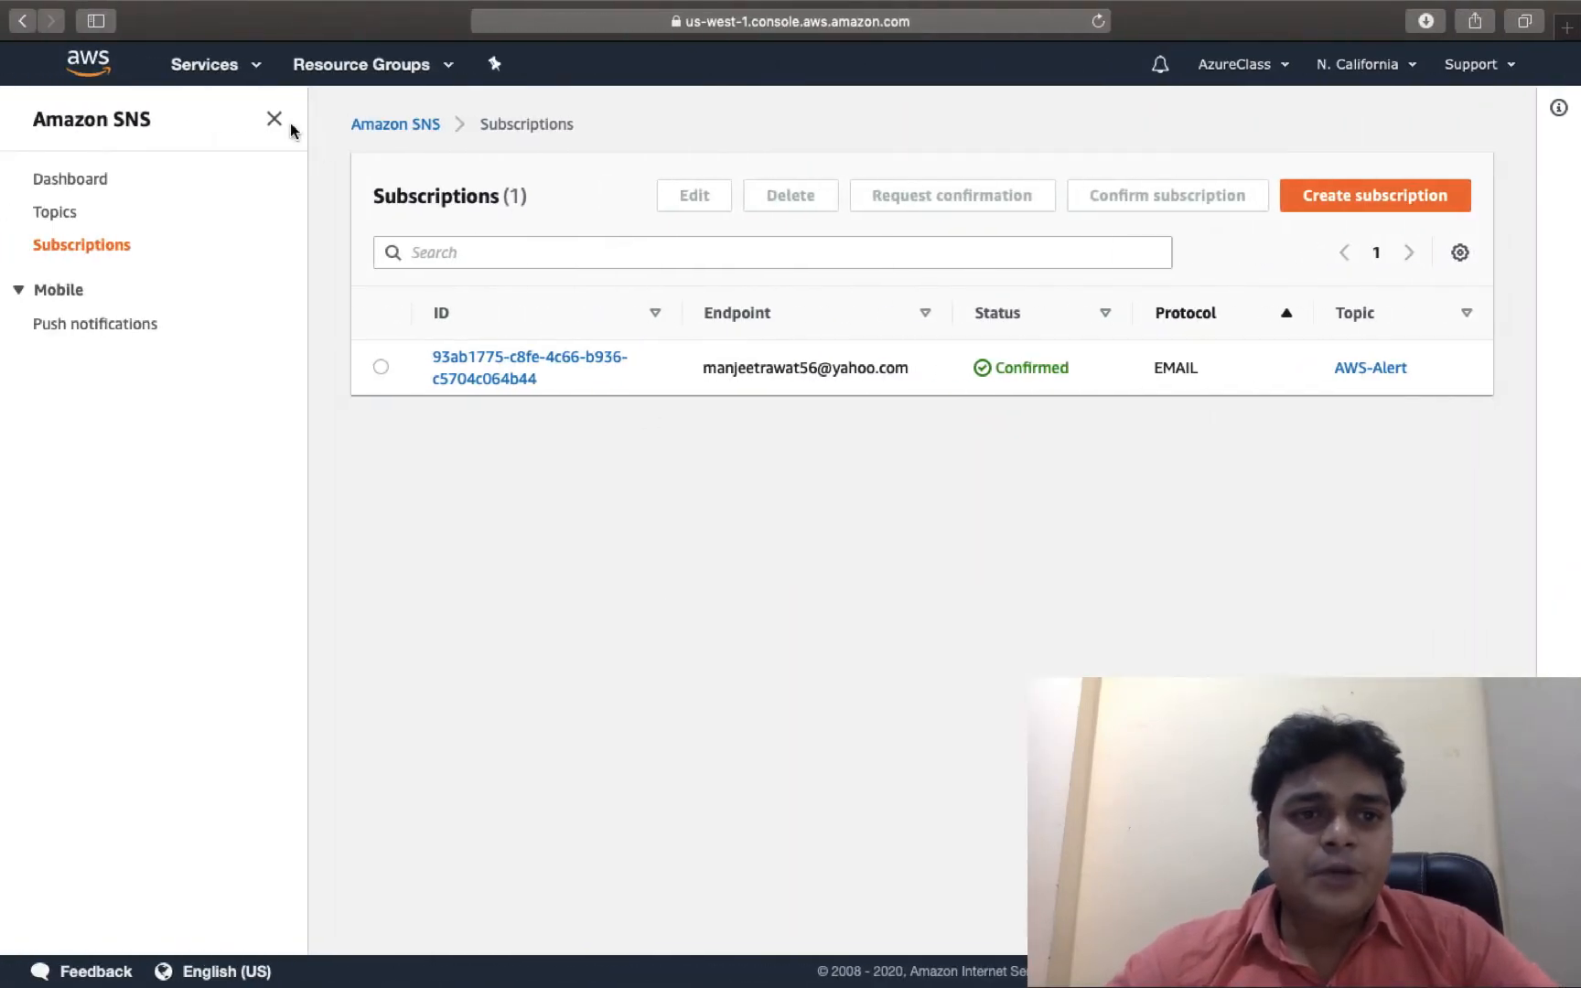
In EC2 Running instances, enlarge the details pane and open the Windows -Server Monitoring tab.
click(232, 69)
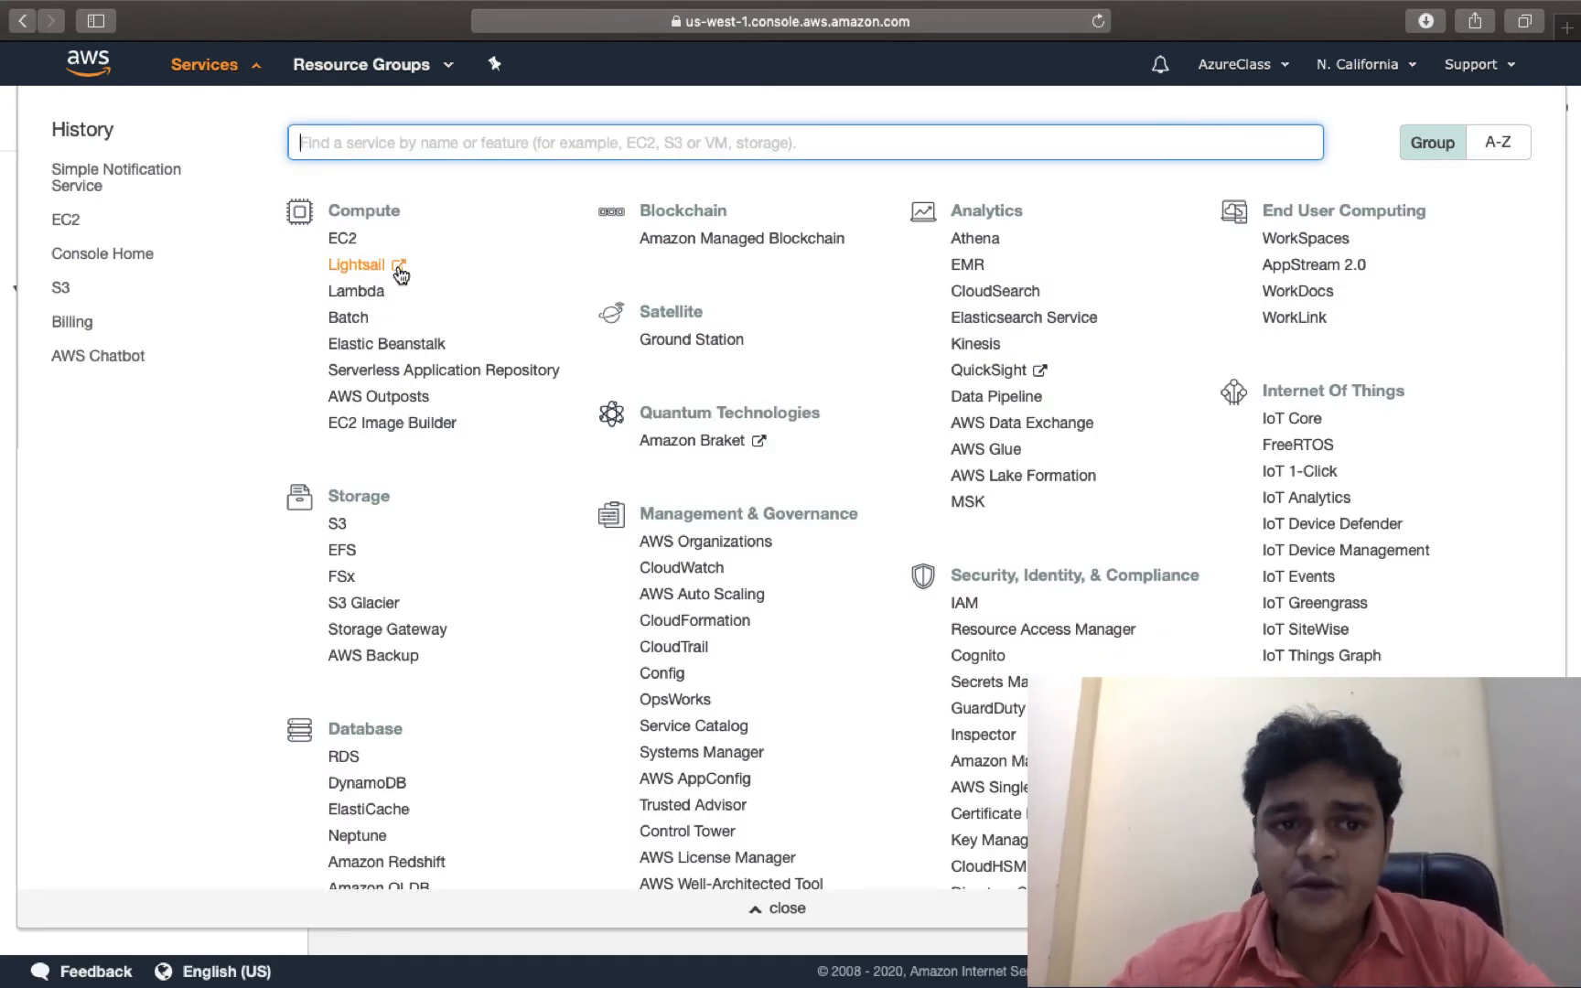
click(347, 238)
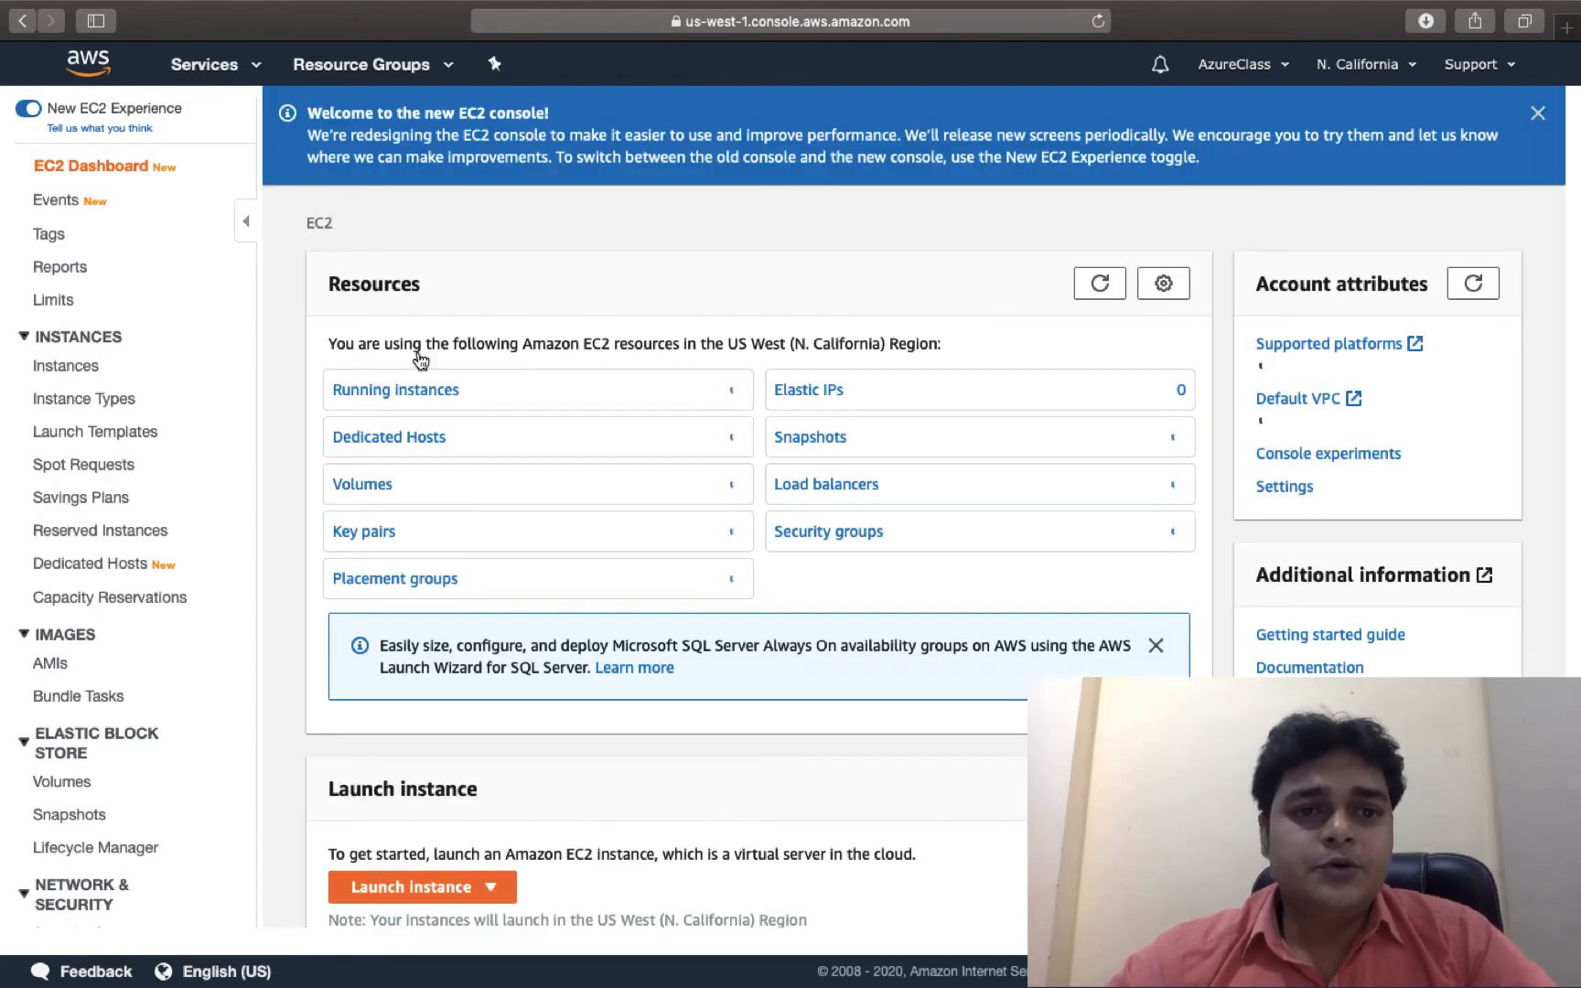
click(395, 391)
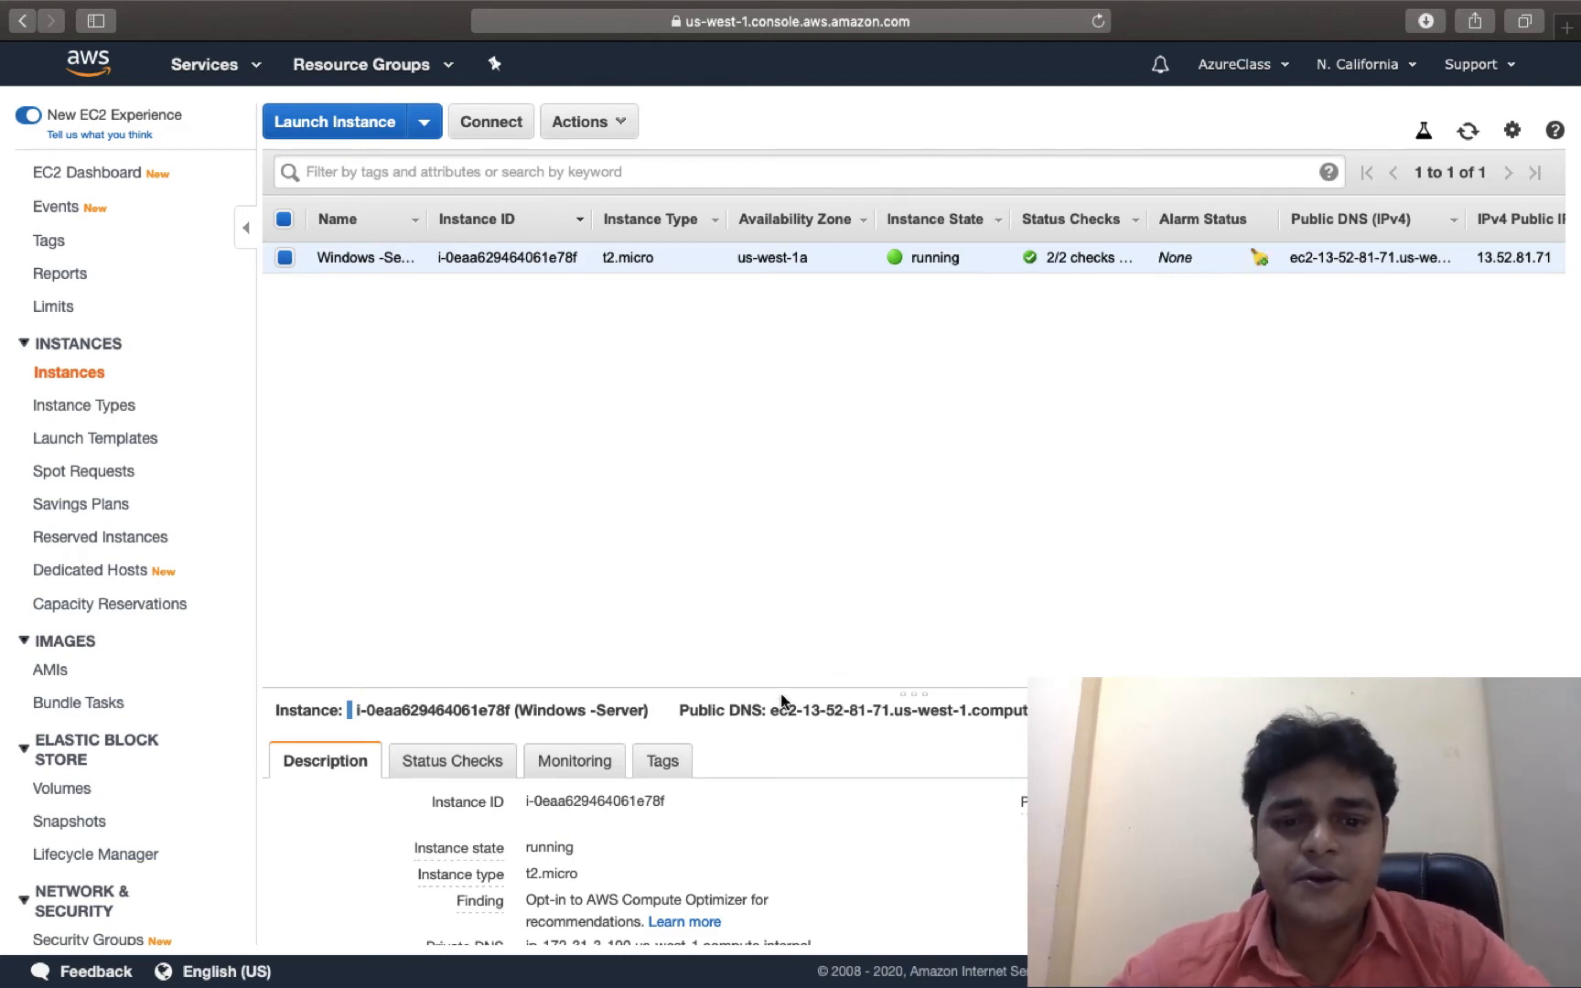
drag(780, 693, 782, 350)
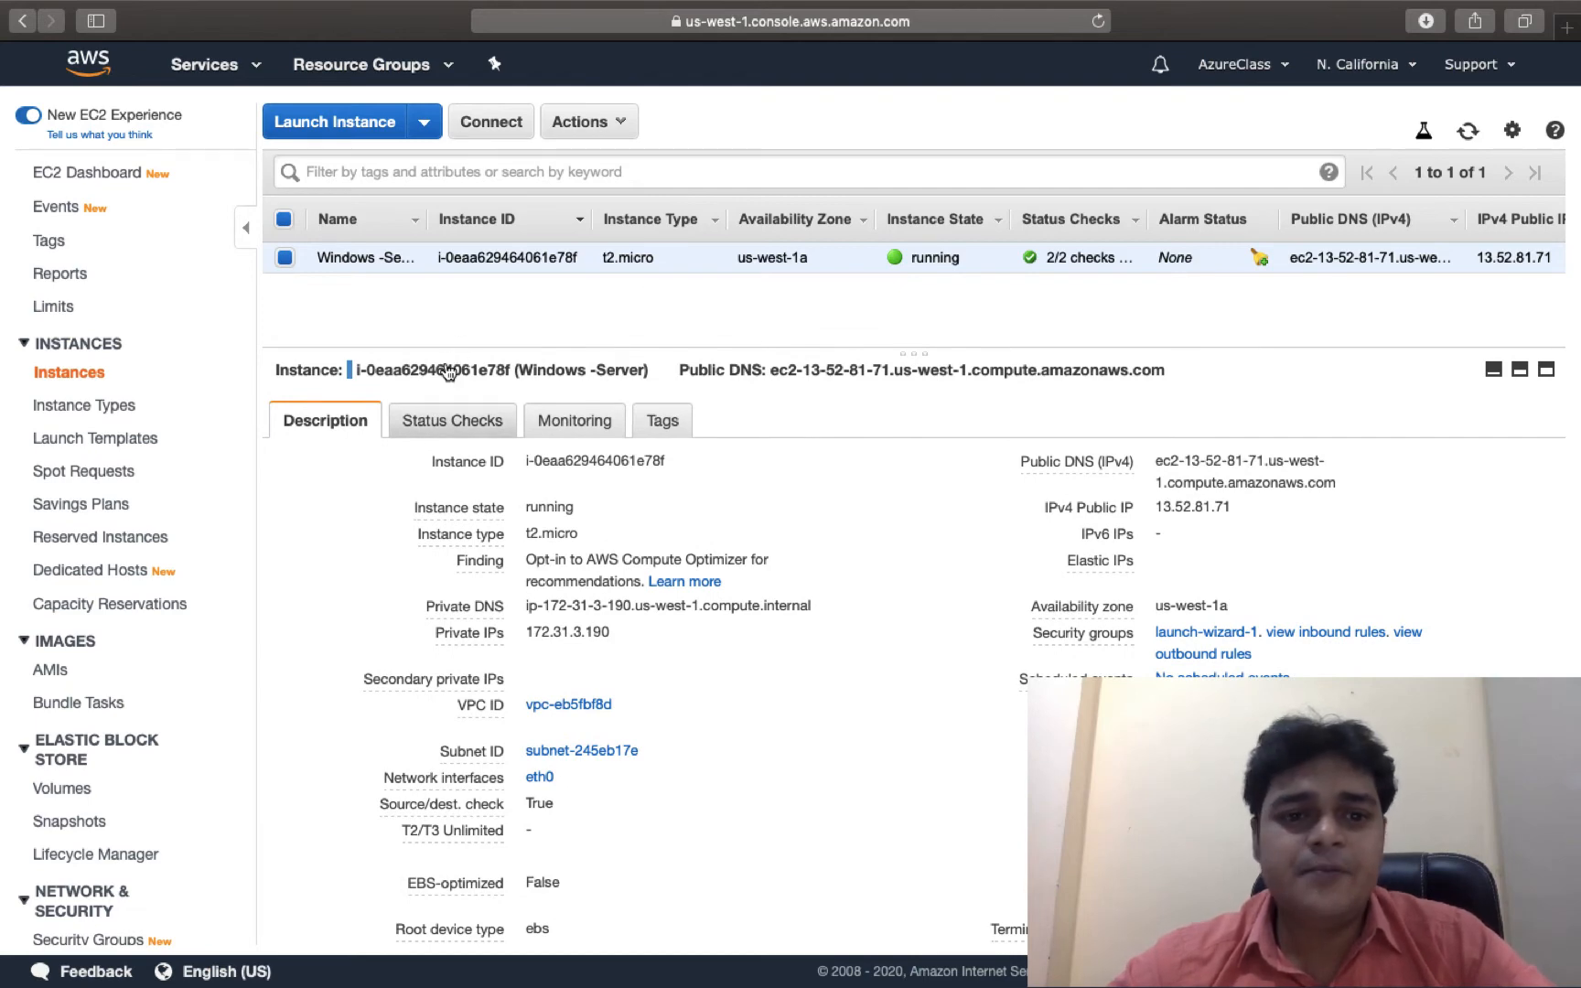
click(609, 426)
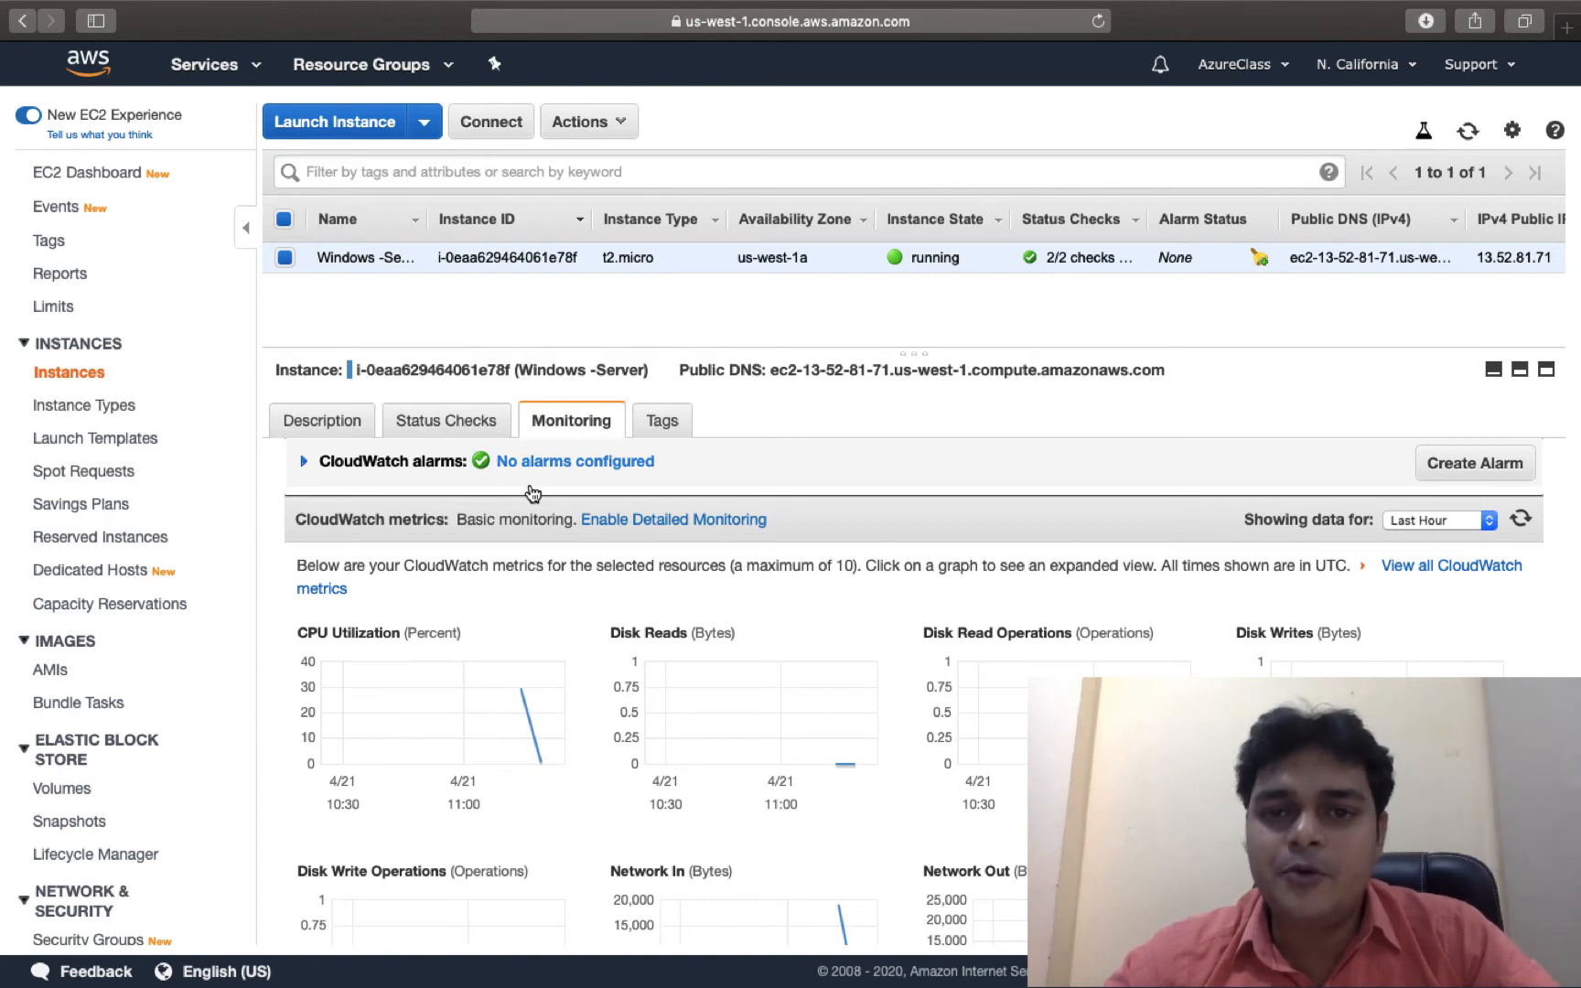
Create a CPU Utilization alarm notifying AWS-Alert, with Take the action ticked.
click(1466, 467)
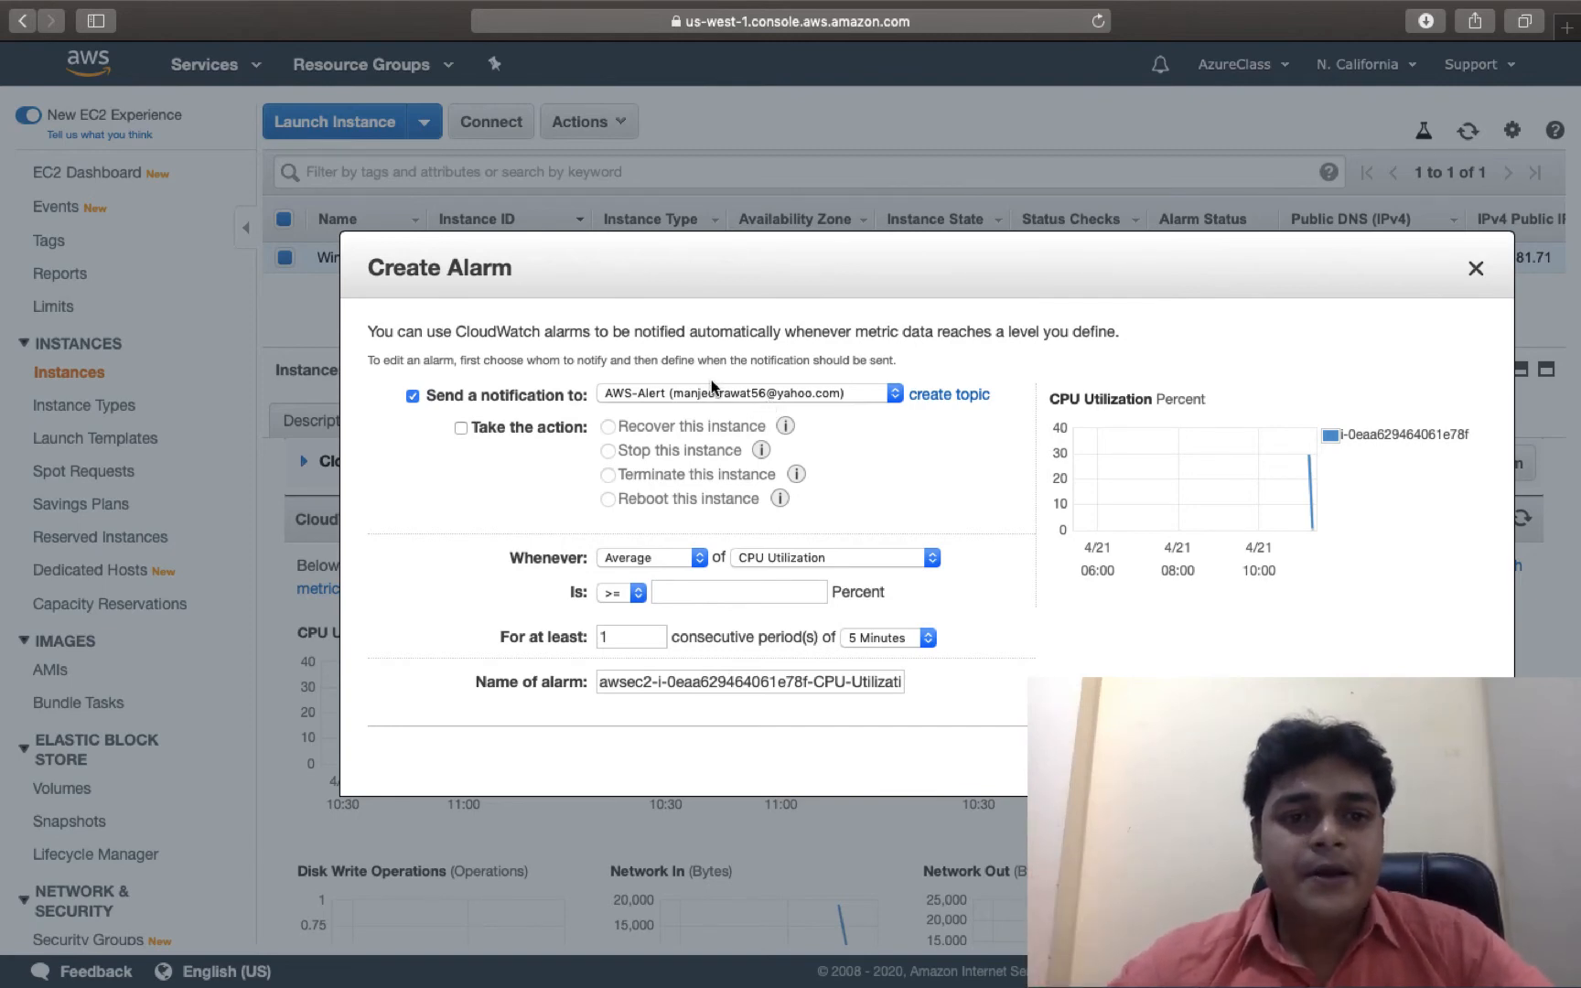
click(475, 428)
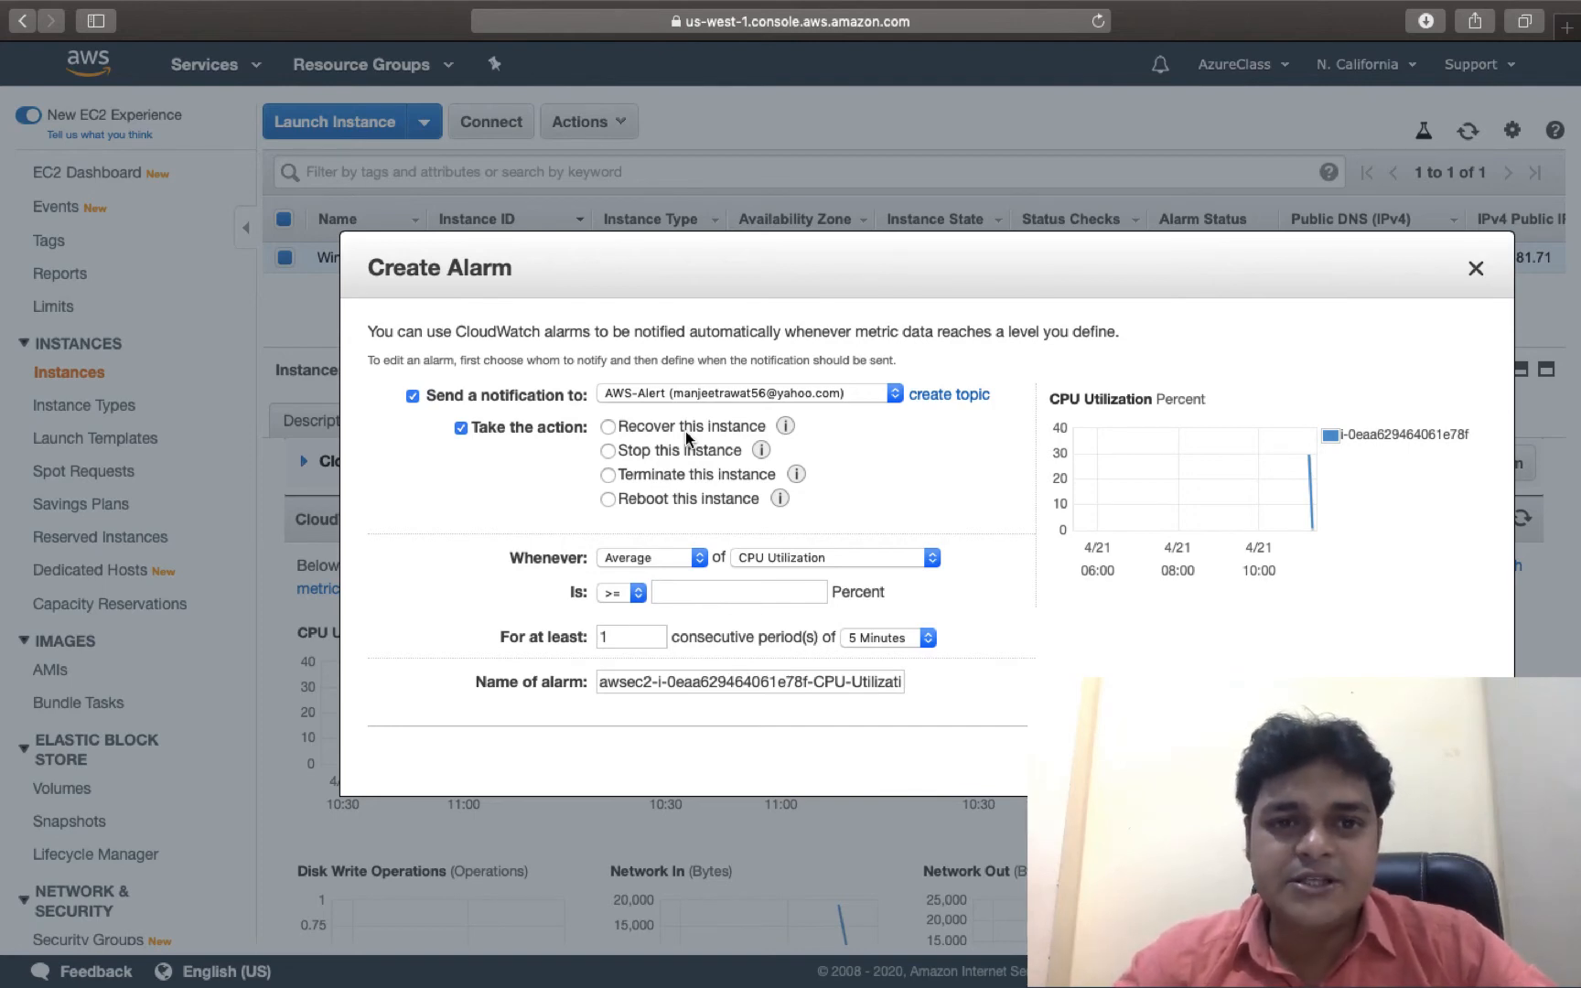
Select Reboot this instance, then untick Take the action again.
click(607, 500)
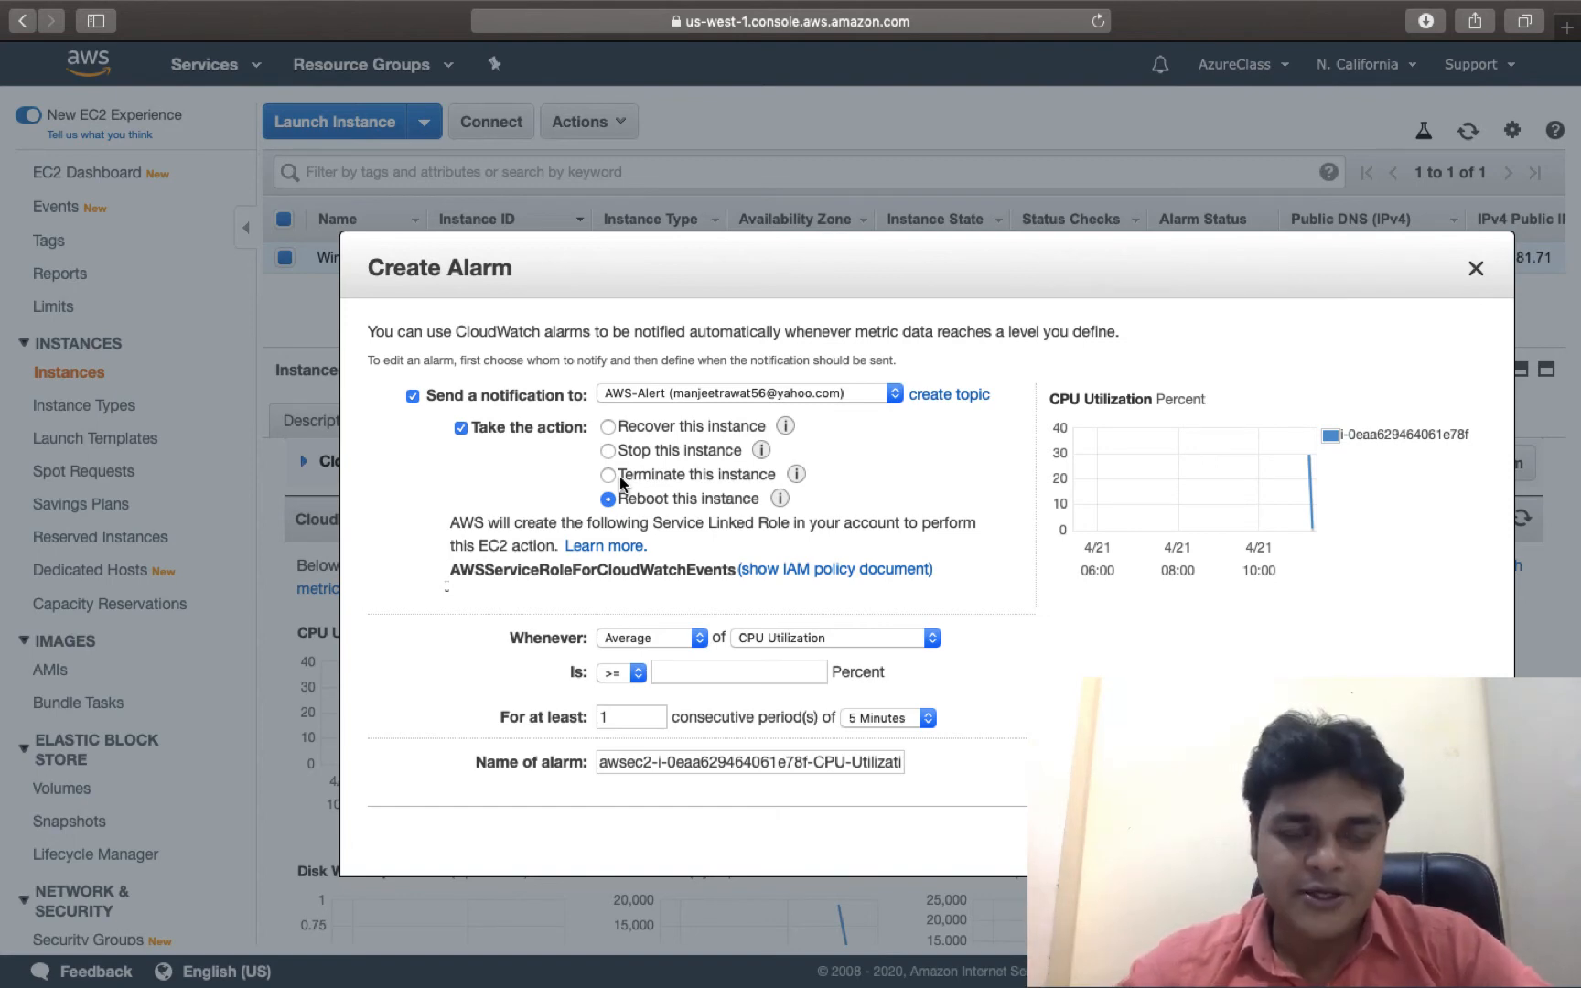
click(461, 428)
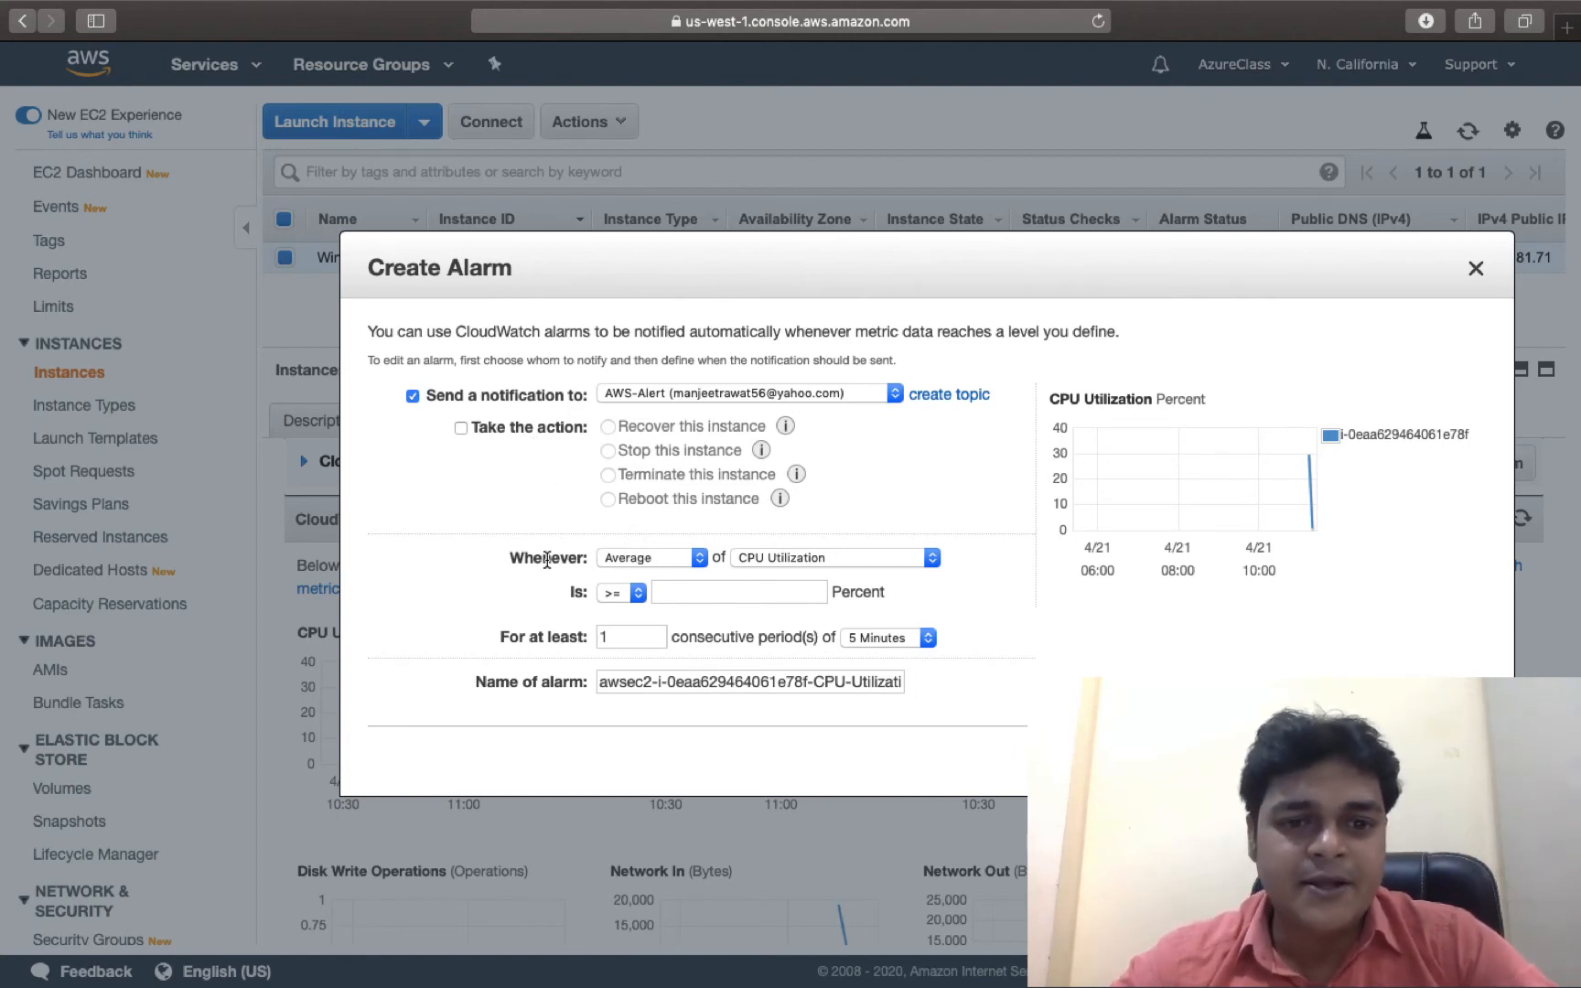
Set the alarm condition to Minimum of CPU Utilization <= 10 percent.
click(686, 560)
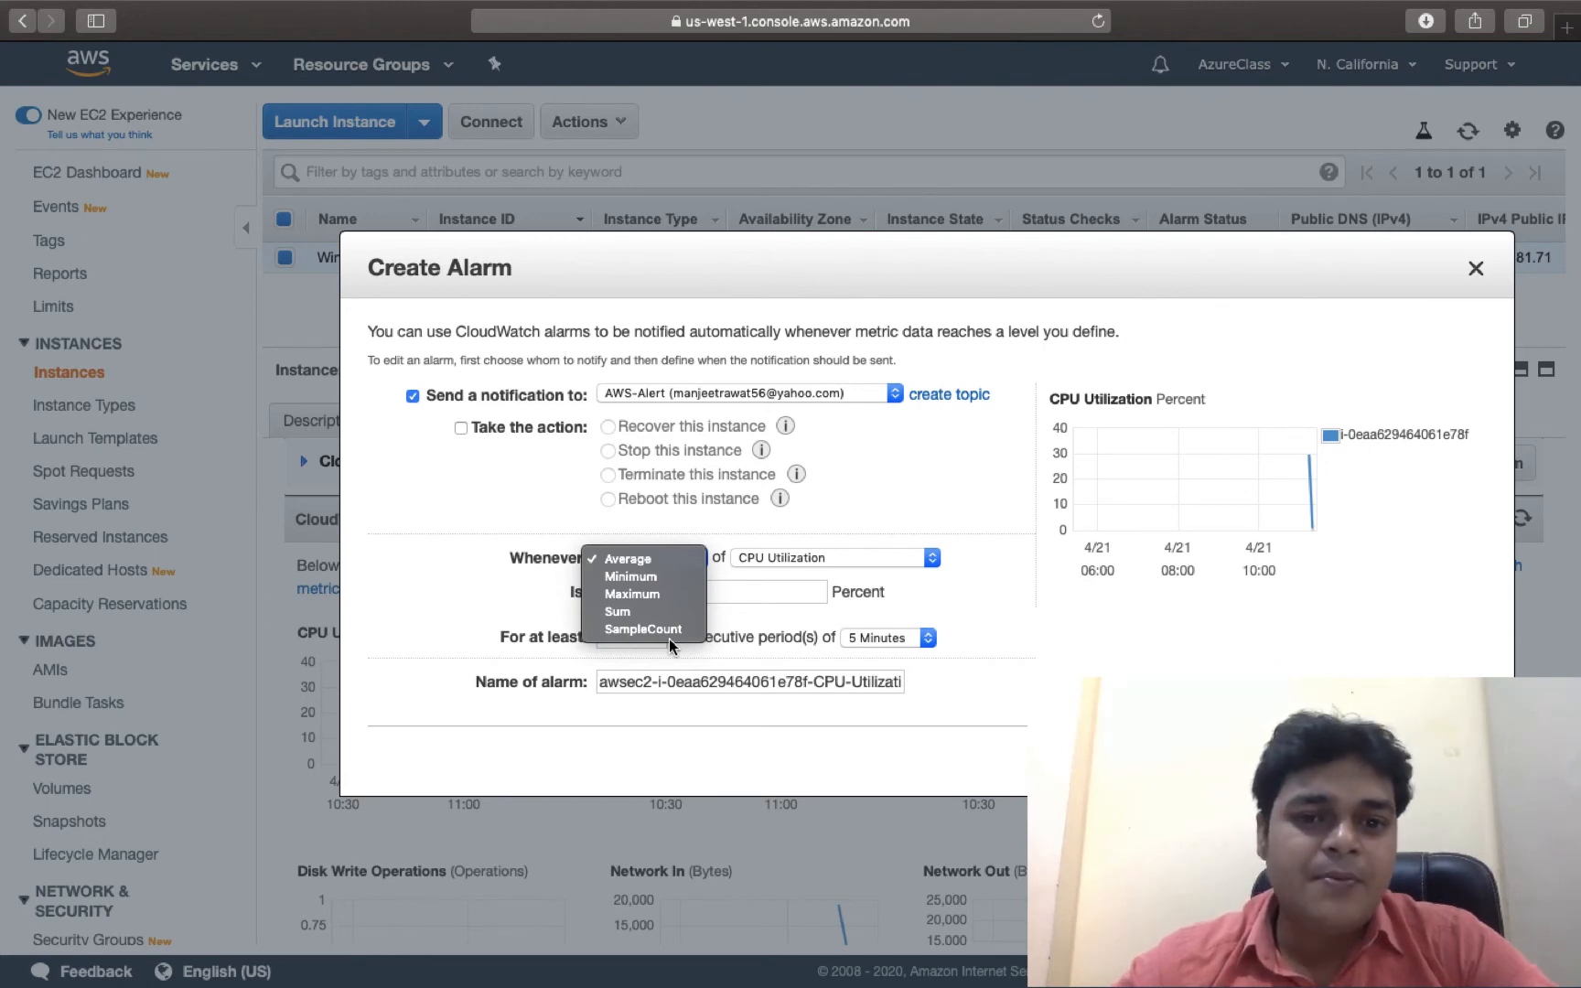
click(645, 574)
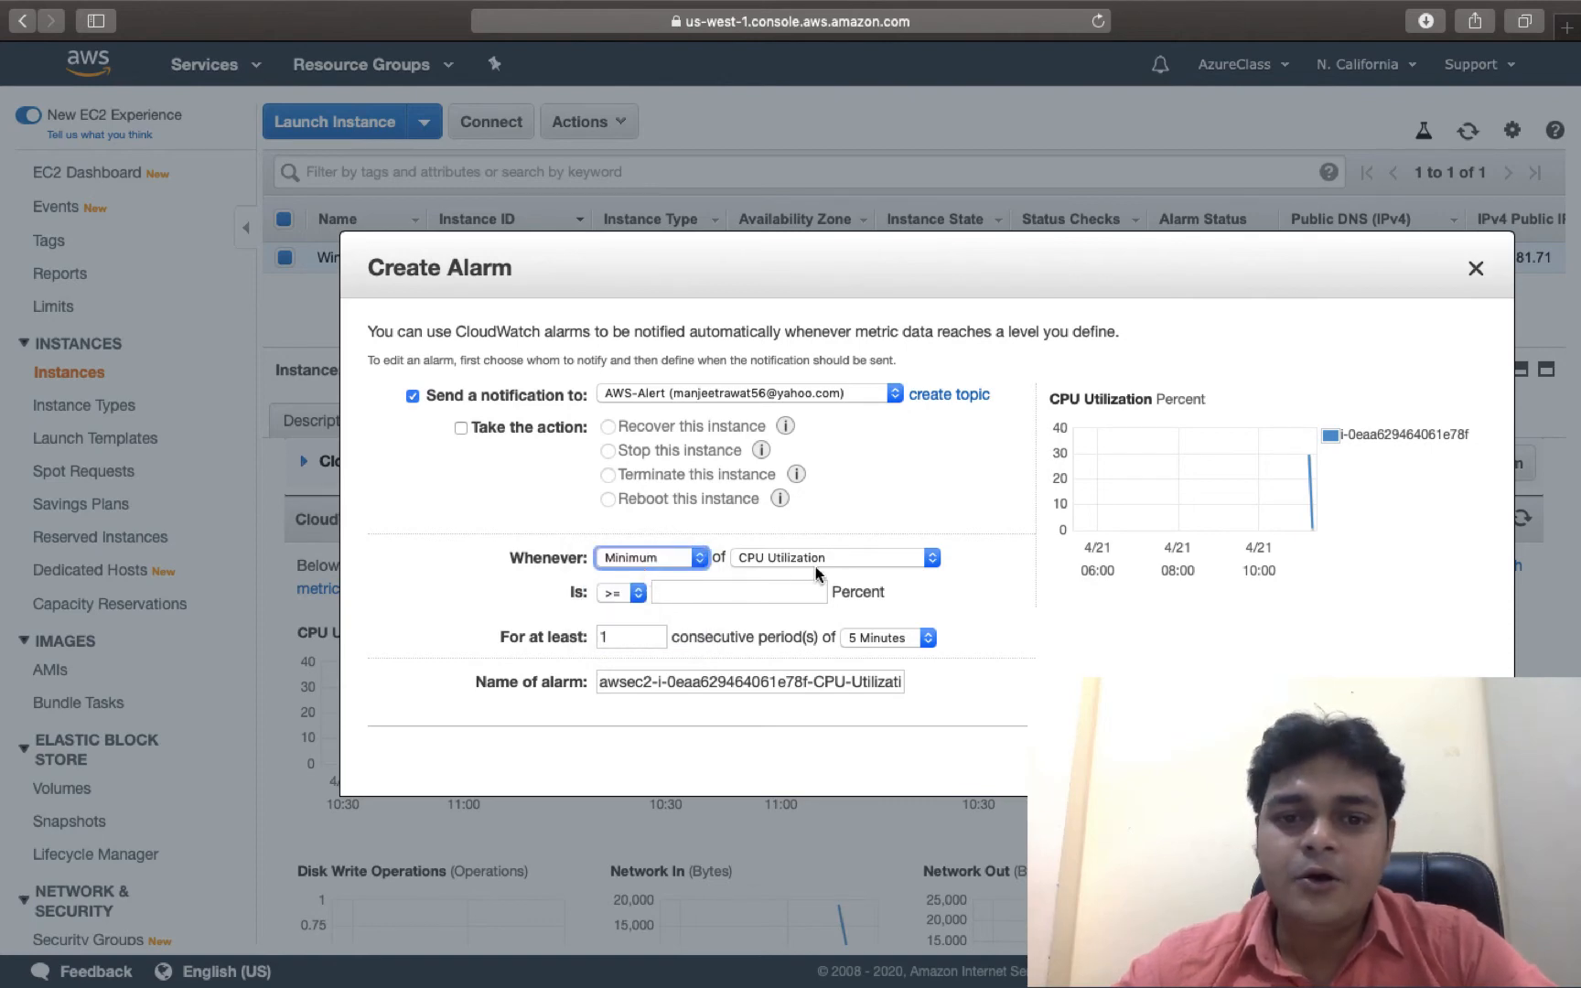
click(828, 556)
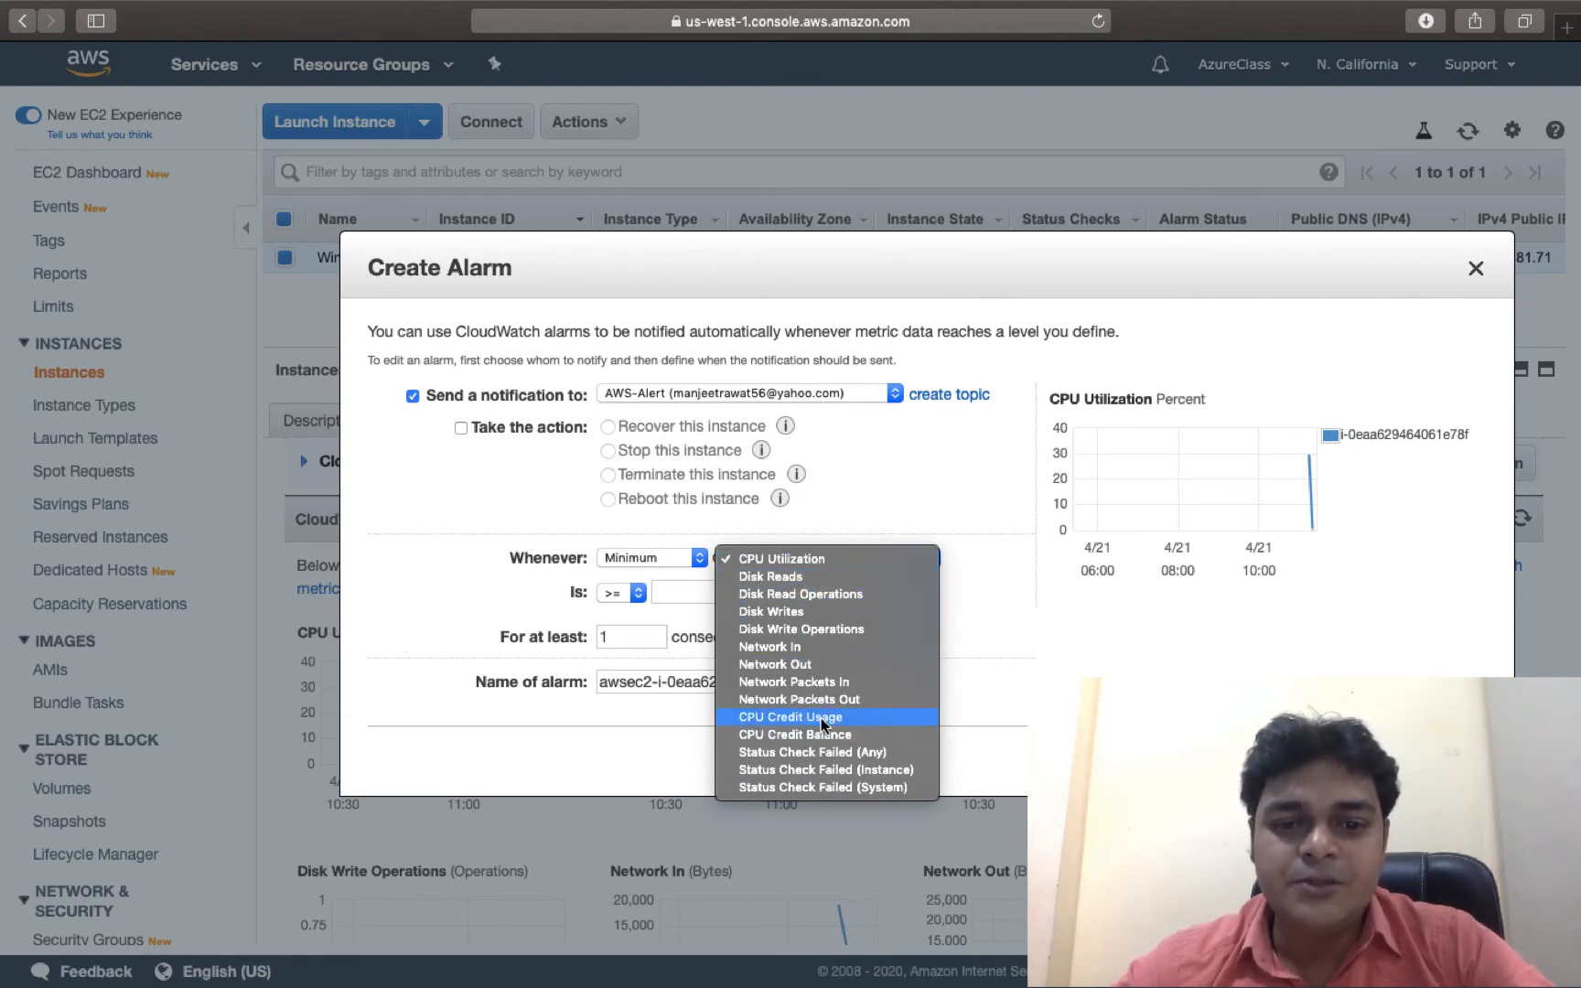
click(798, 559)
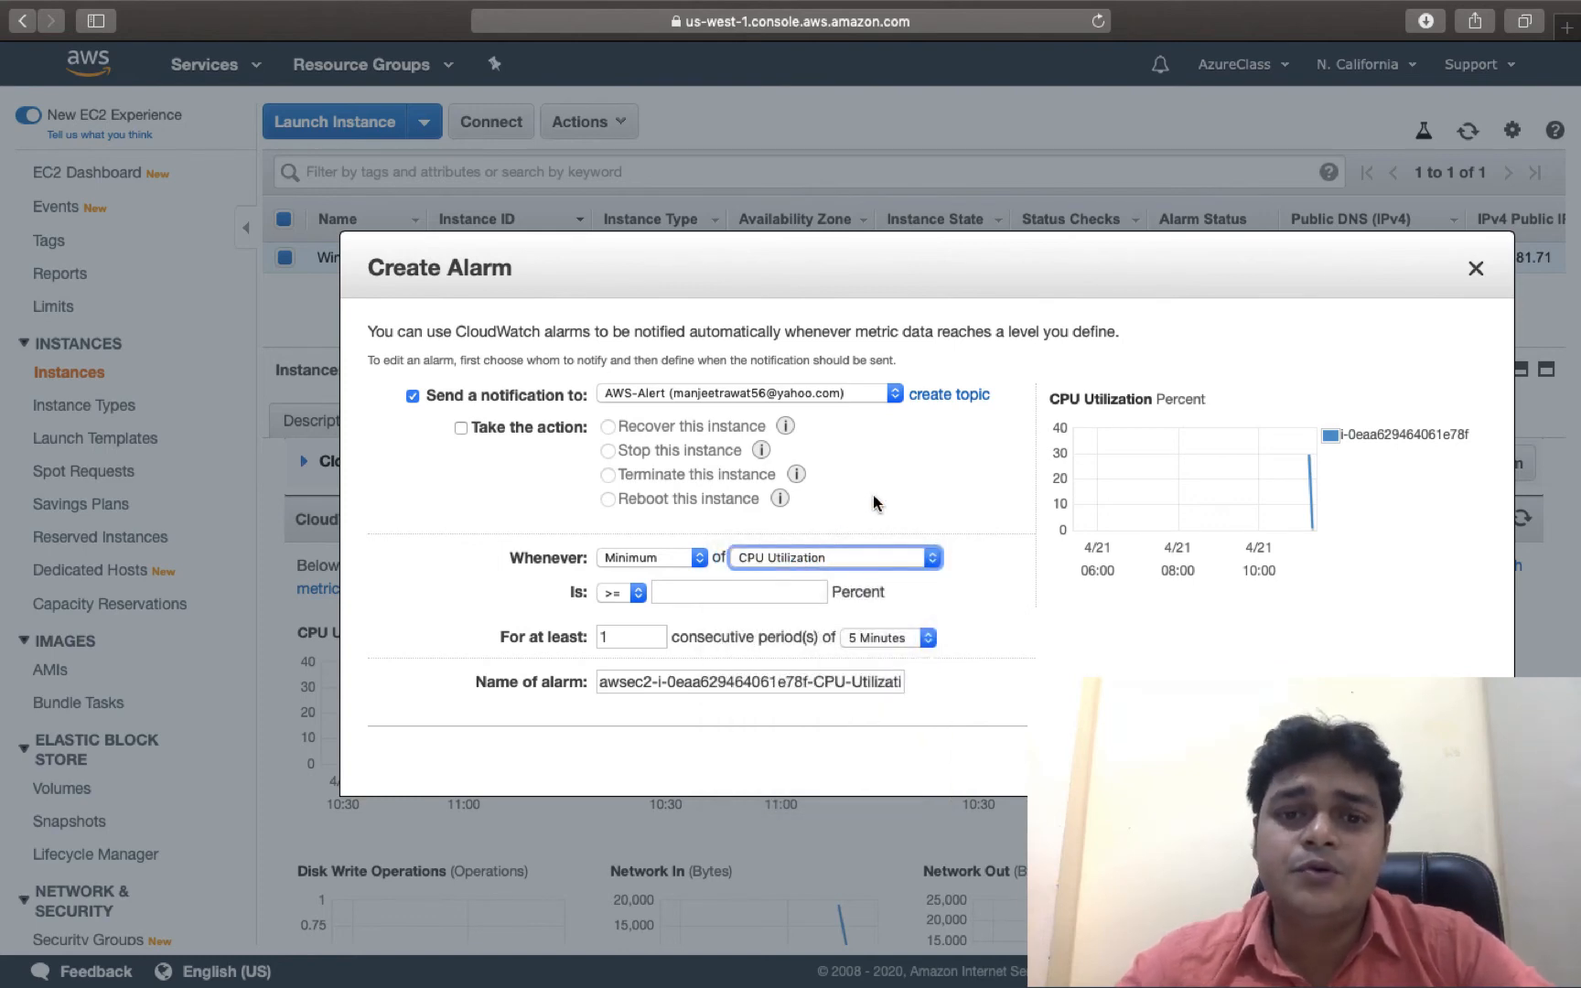
click(616, 592)
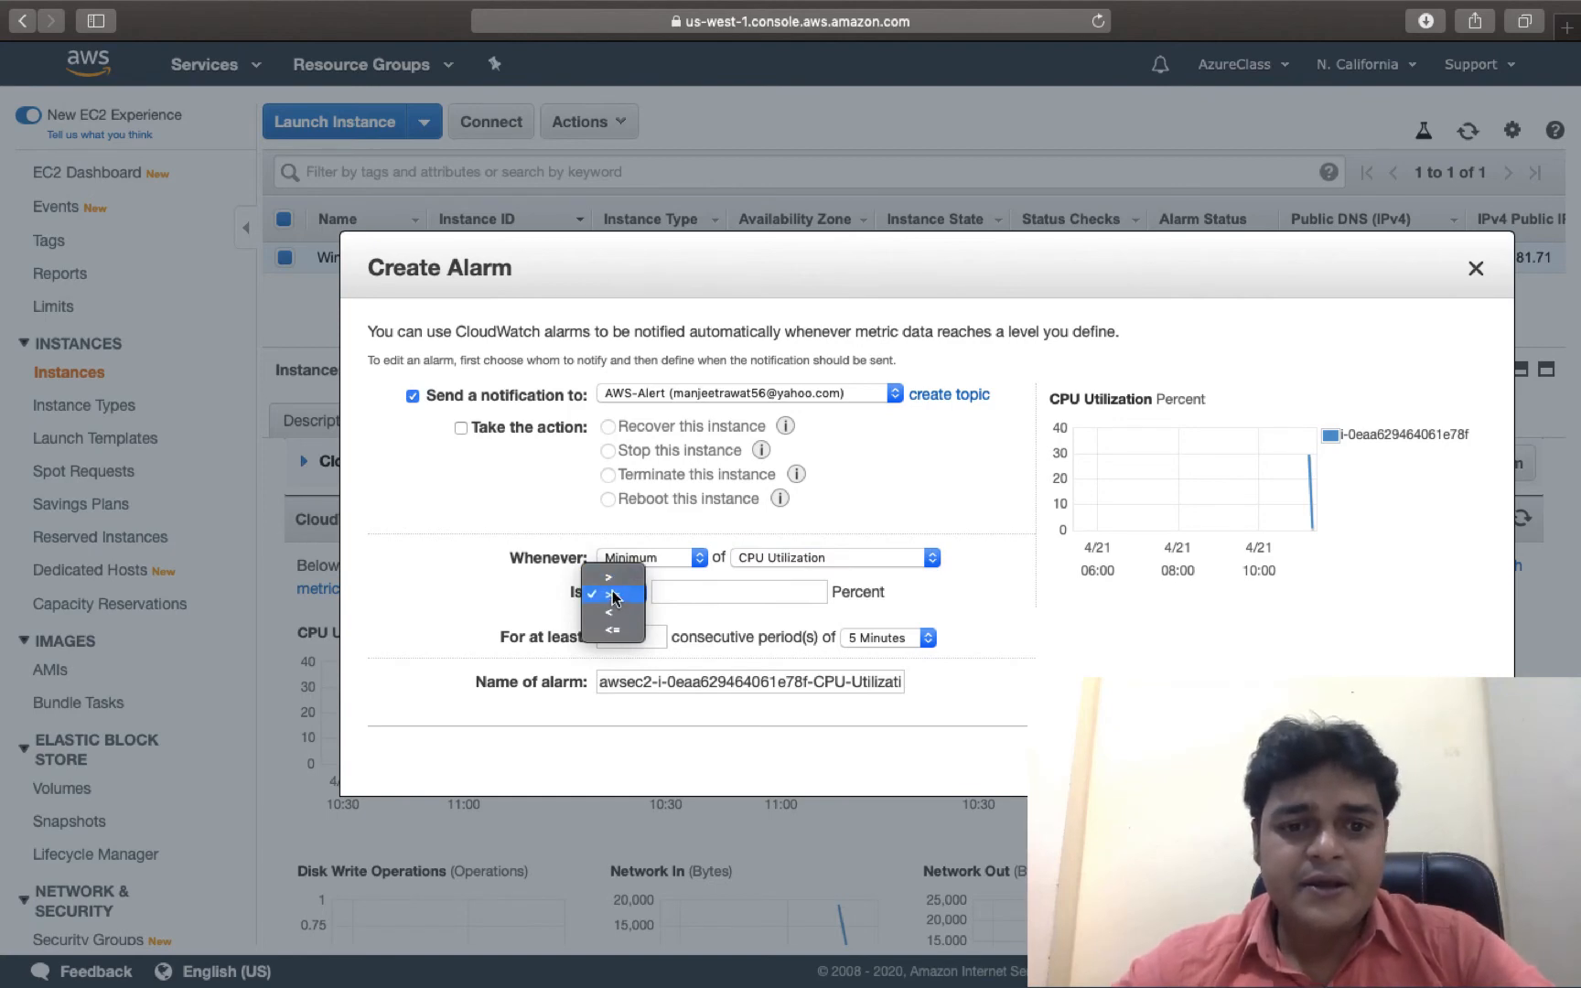
click(624, 634)
click(707, 594)
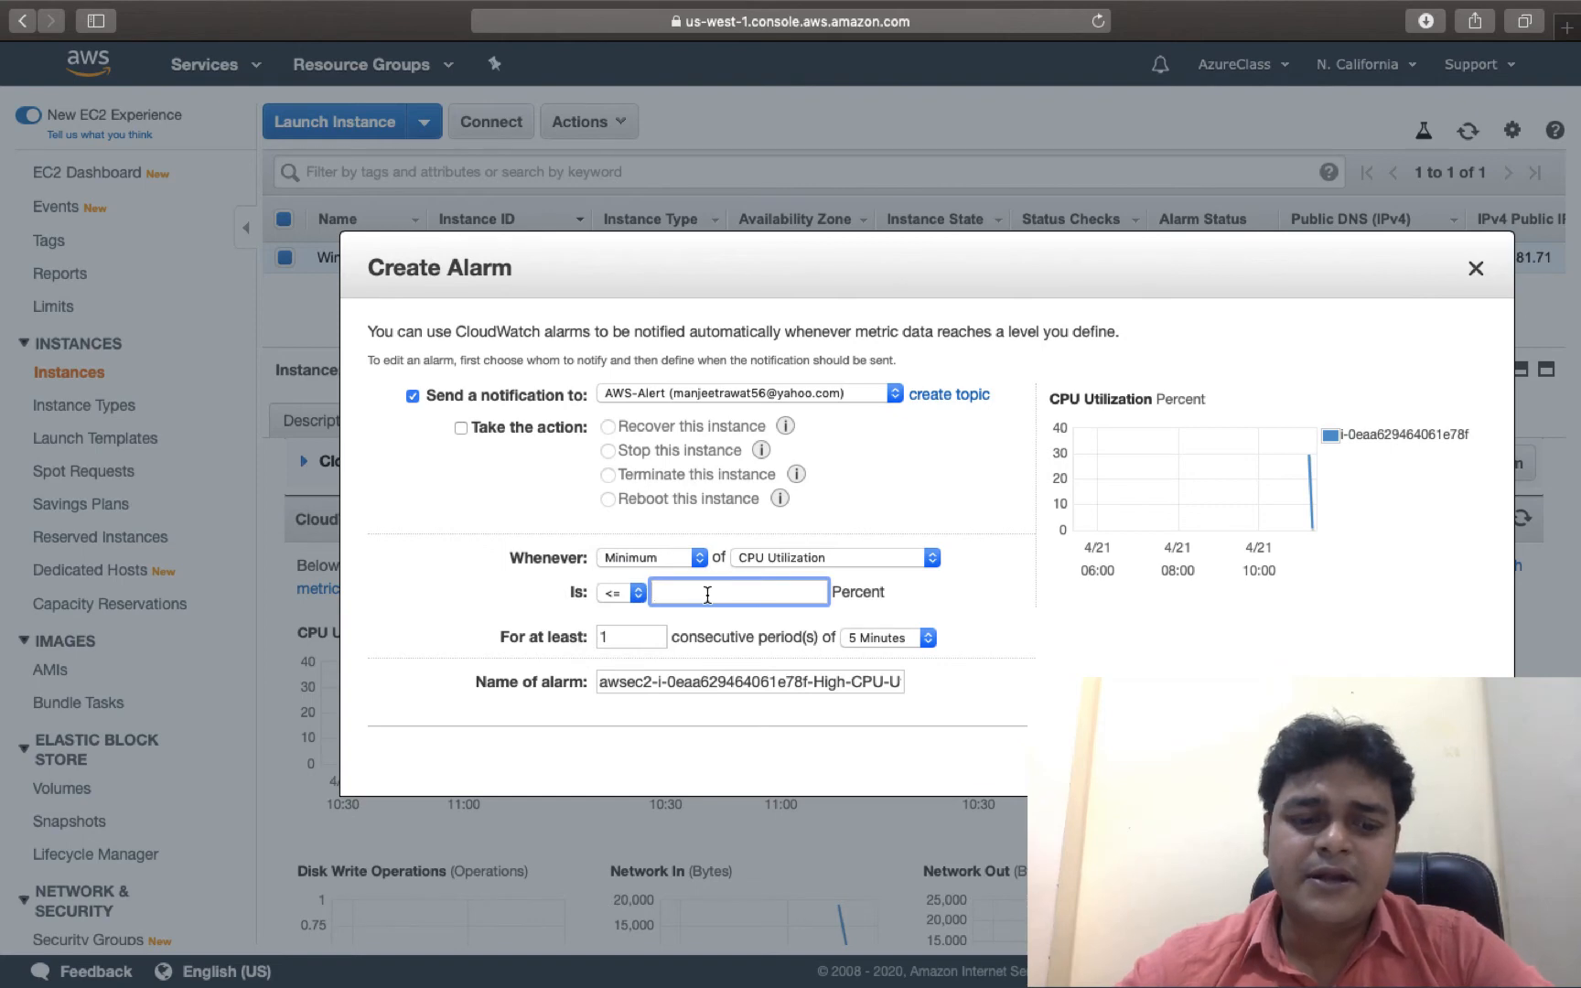
text(10)
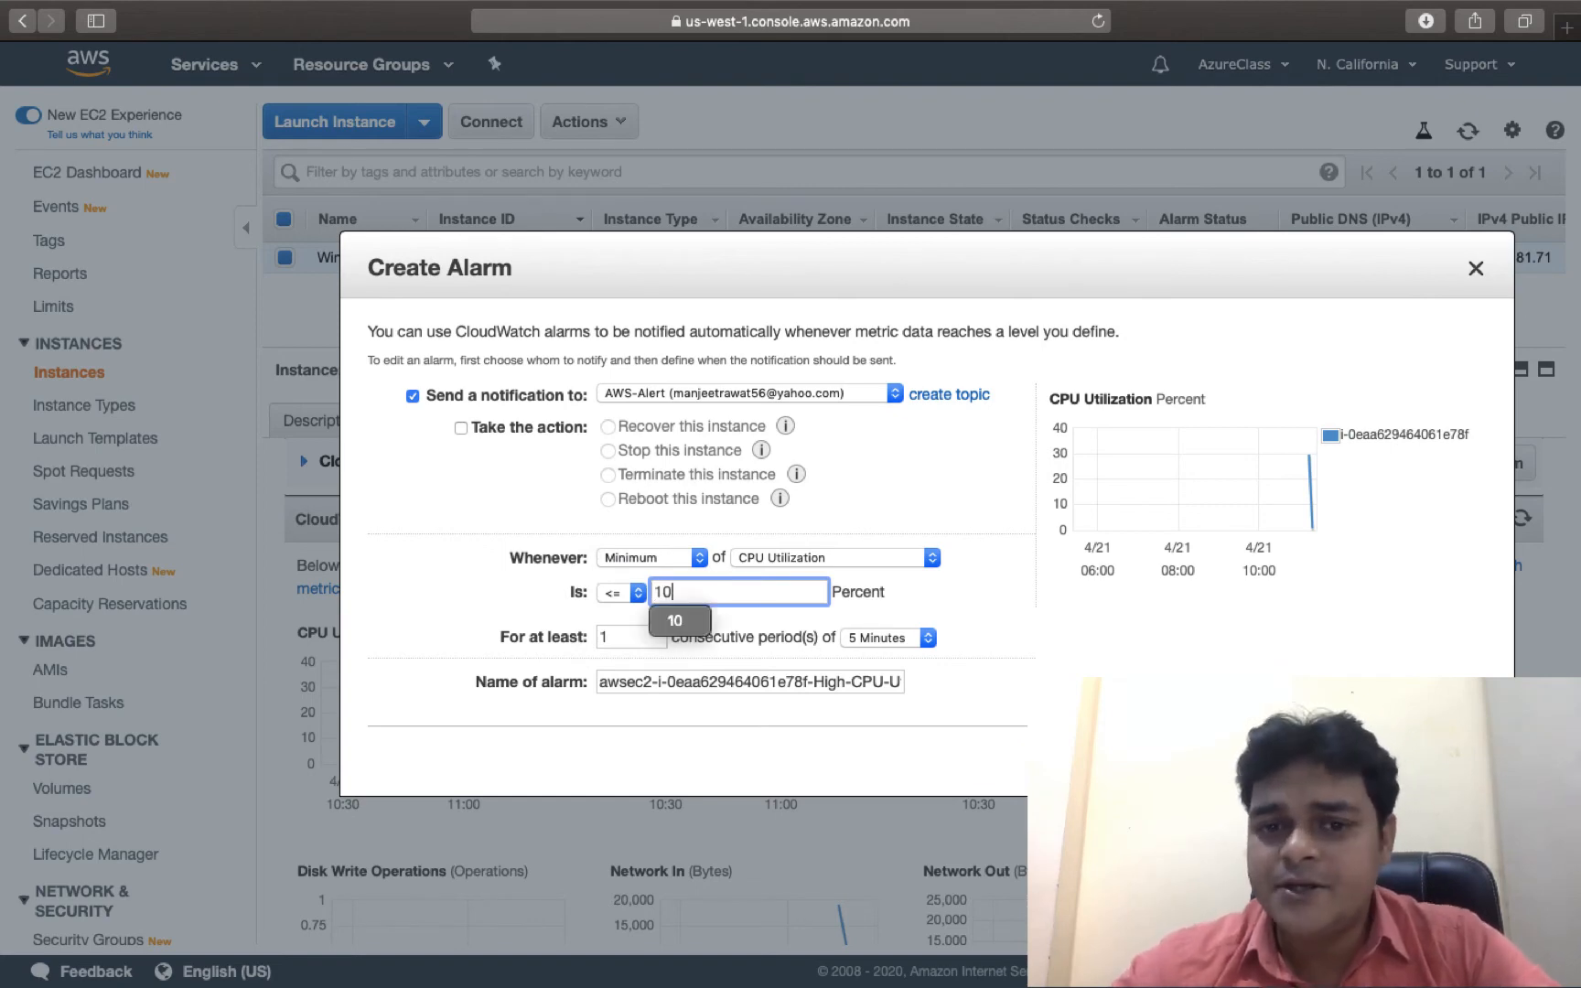
click(931, 585)
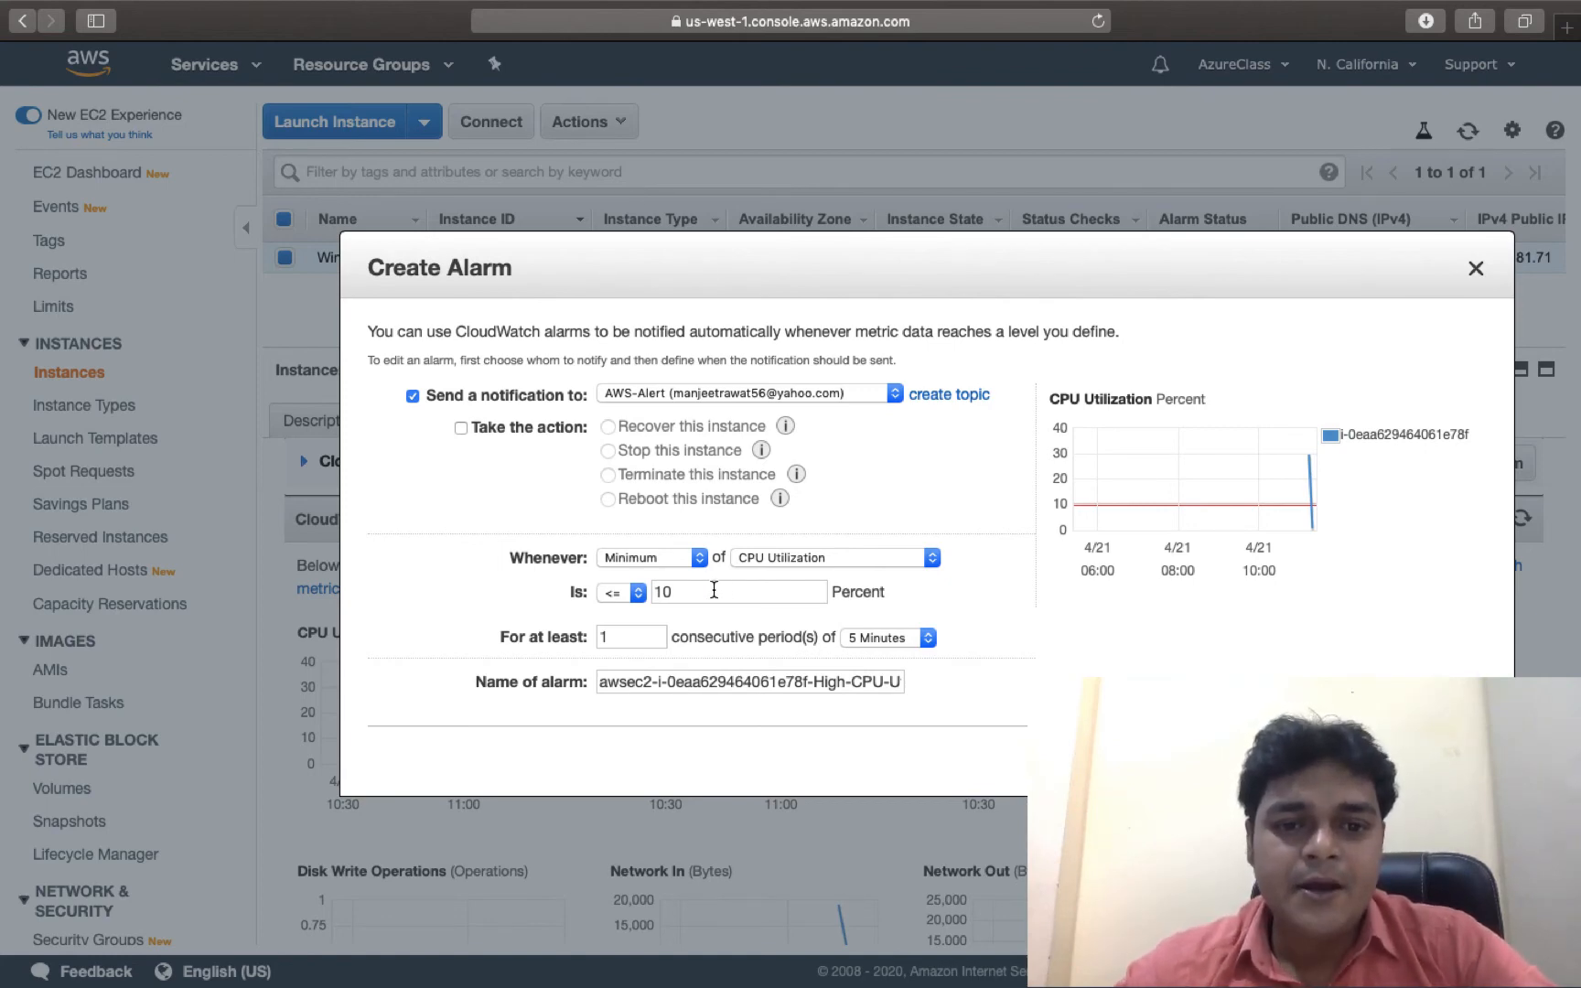
Try a > 90 threshold, then restore the condition to <= 10 percent.
click(636, 592)
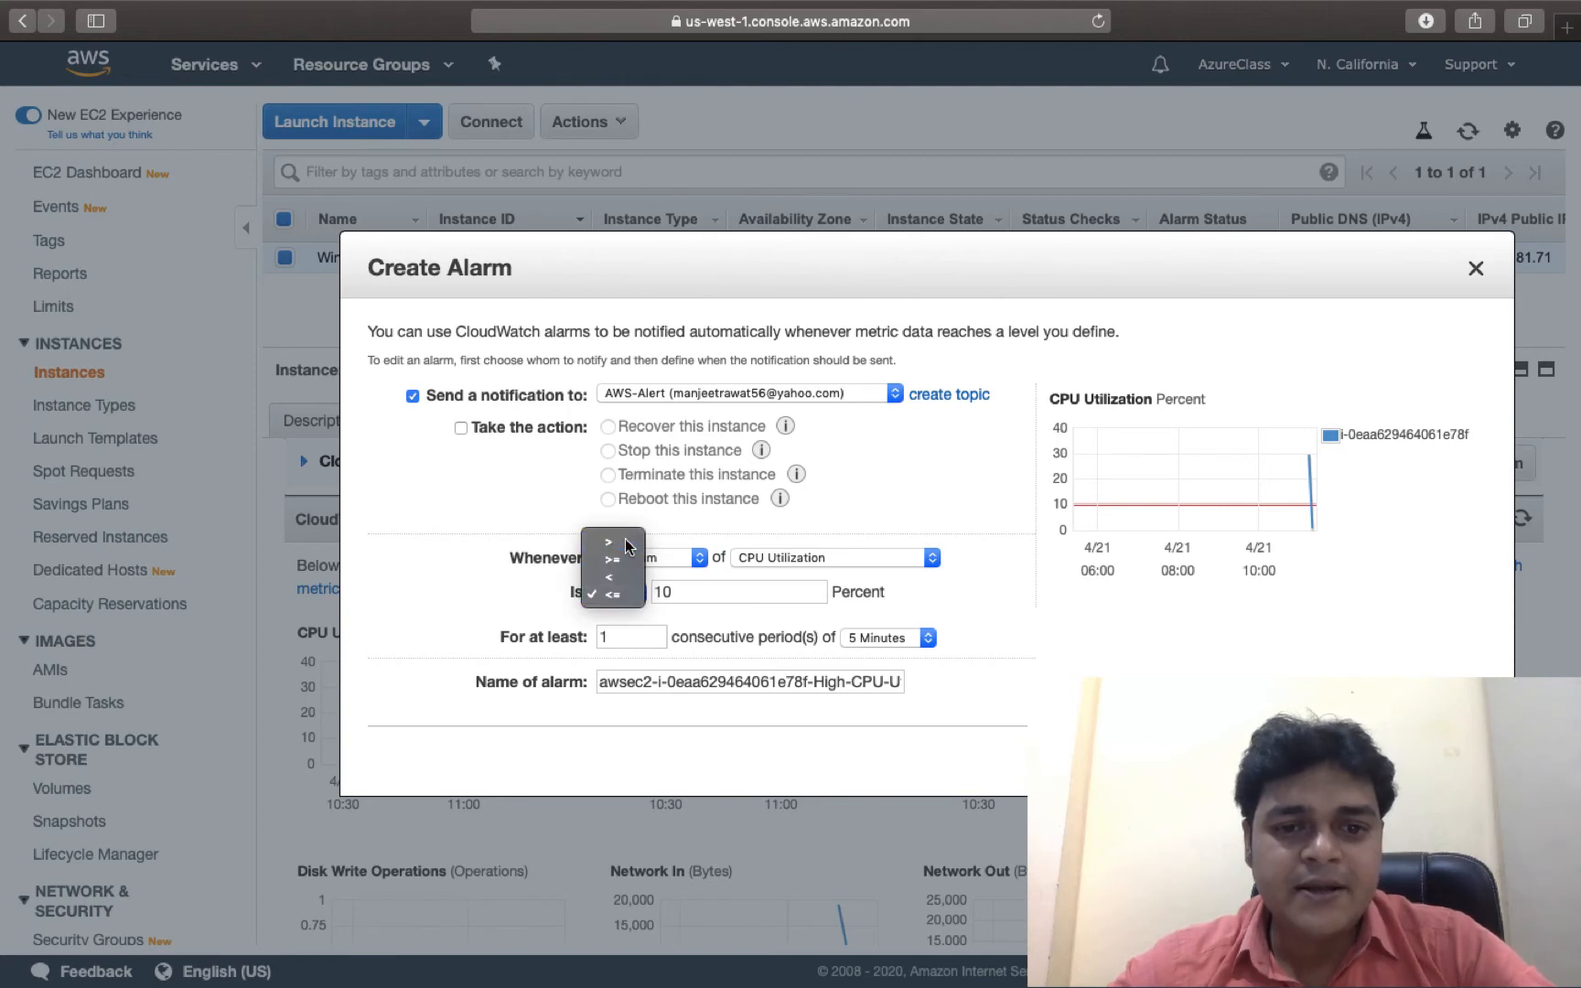
click(627, 545)
click(686, 590)
key(BackSpace)
key(BackSpace)
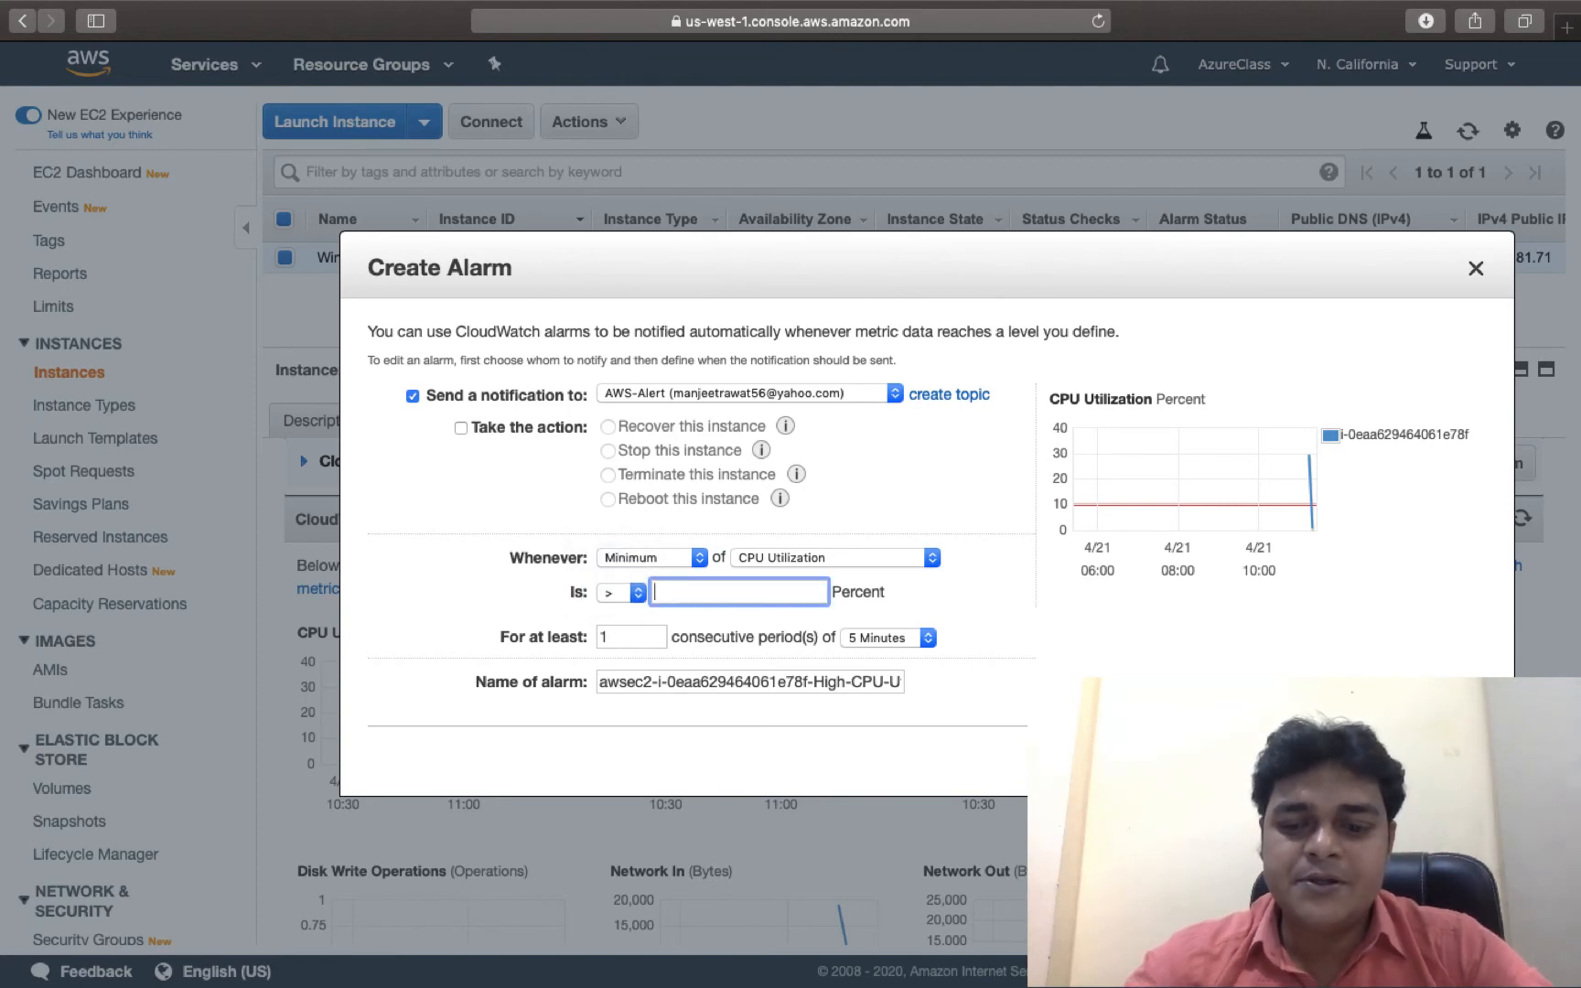
text(90)
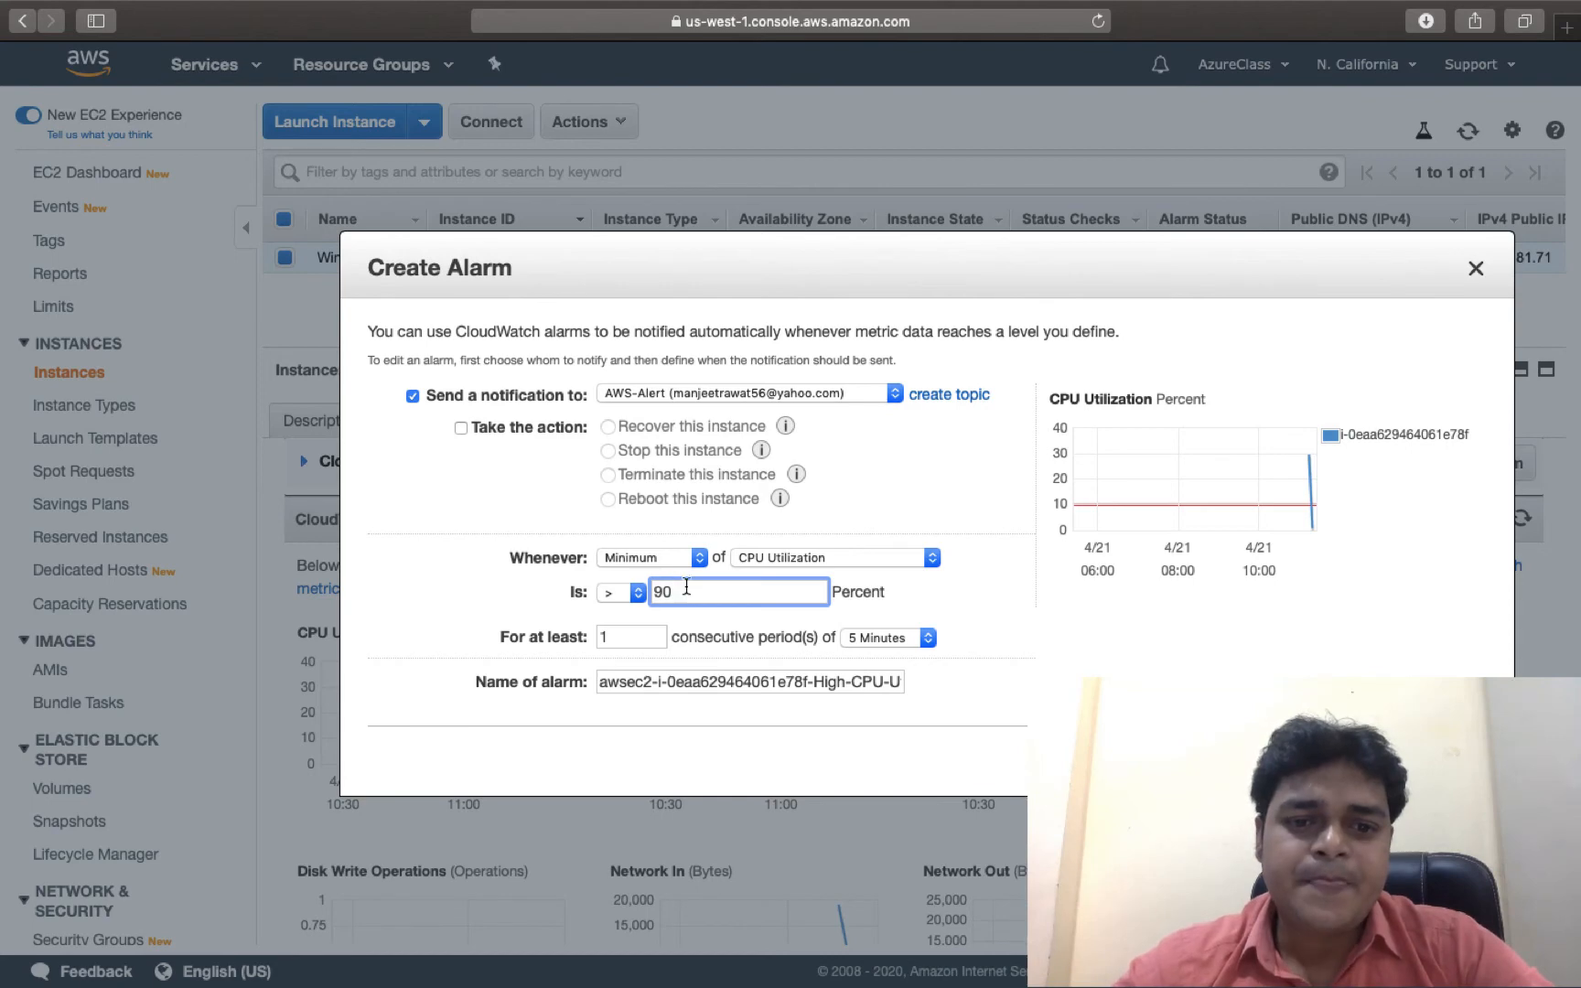
click(640, 594)
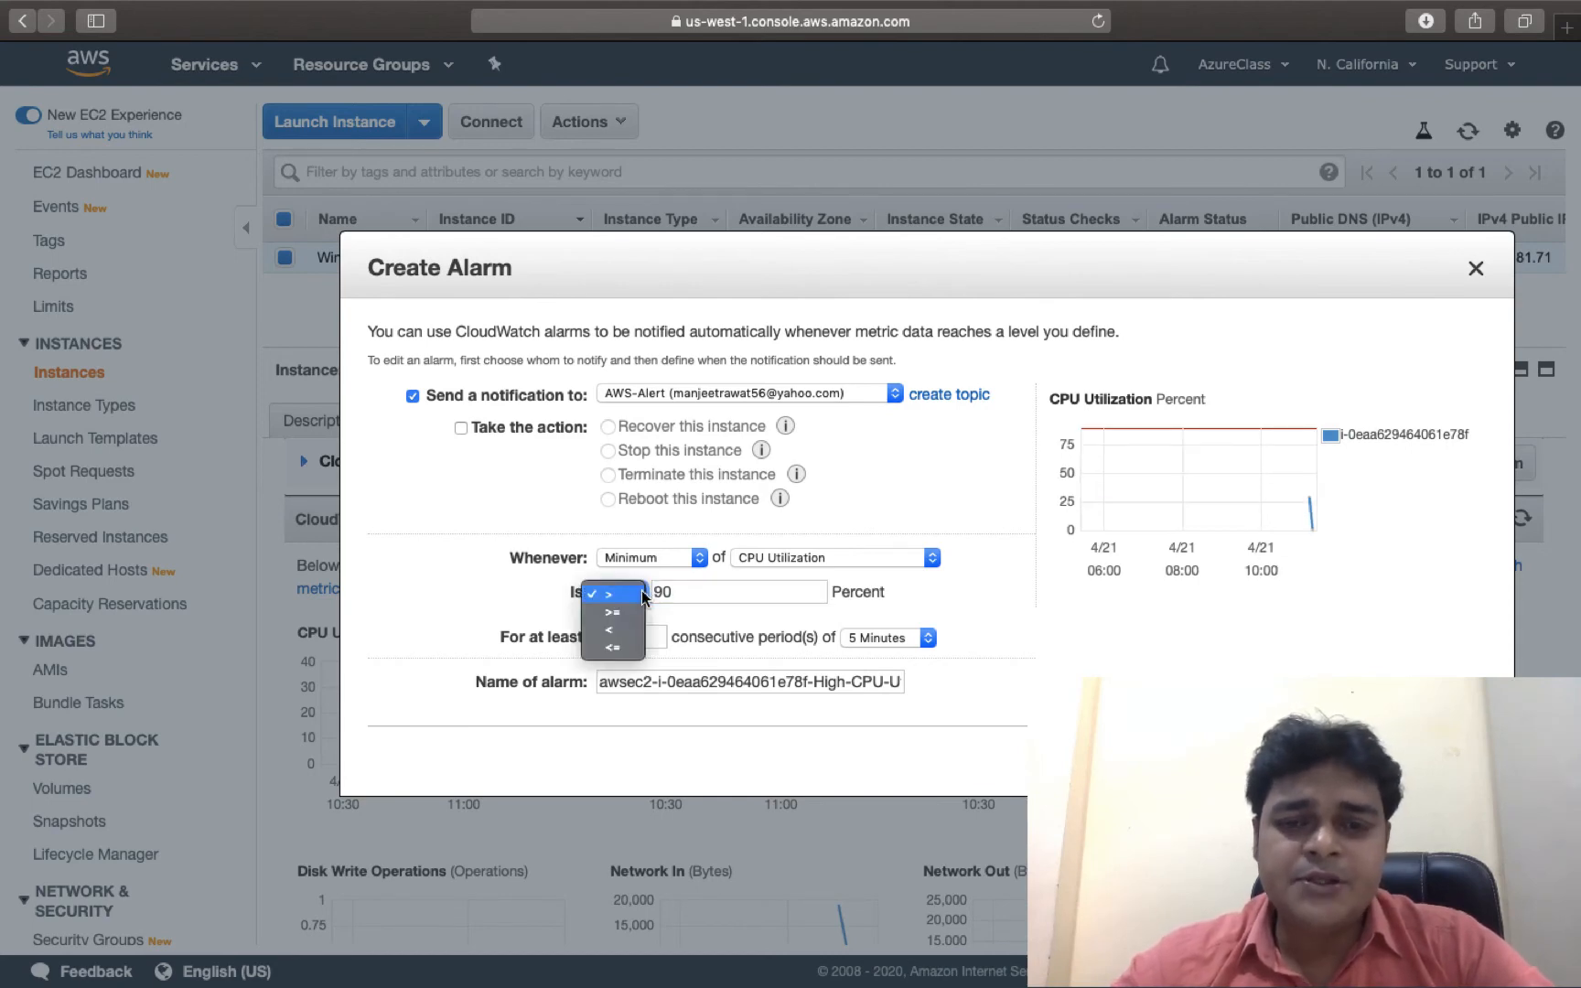
click(612, 646)
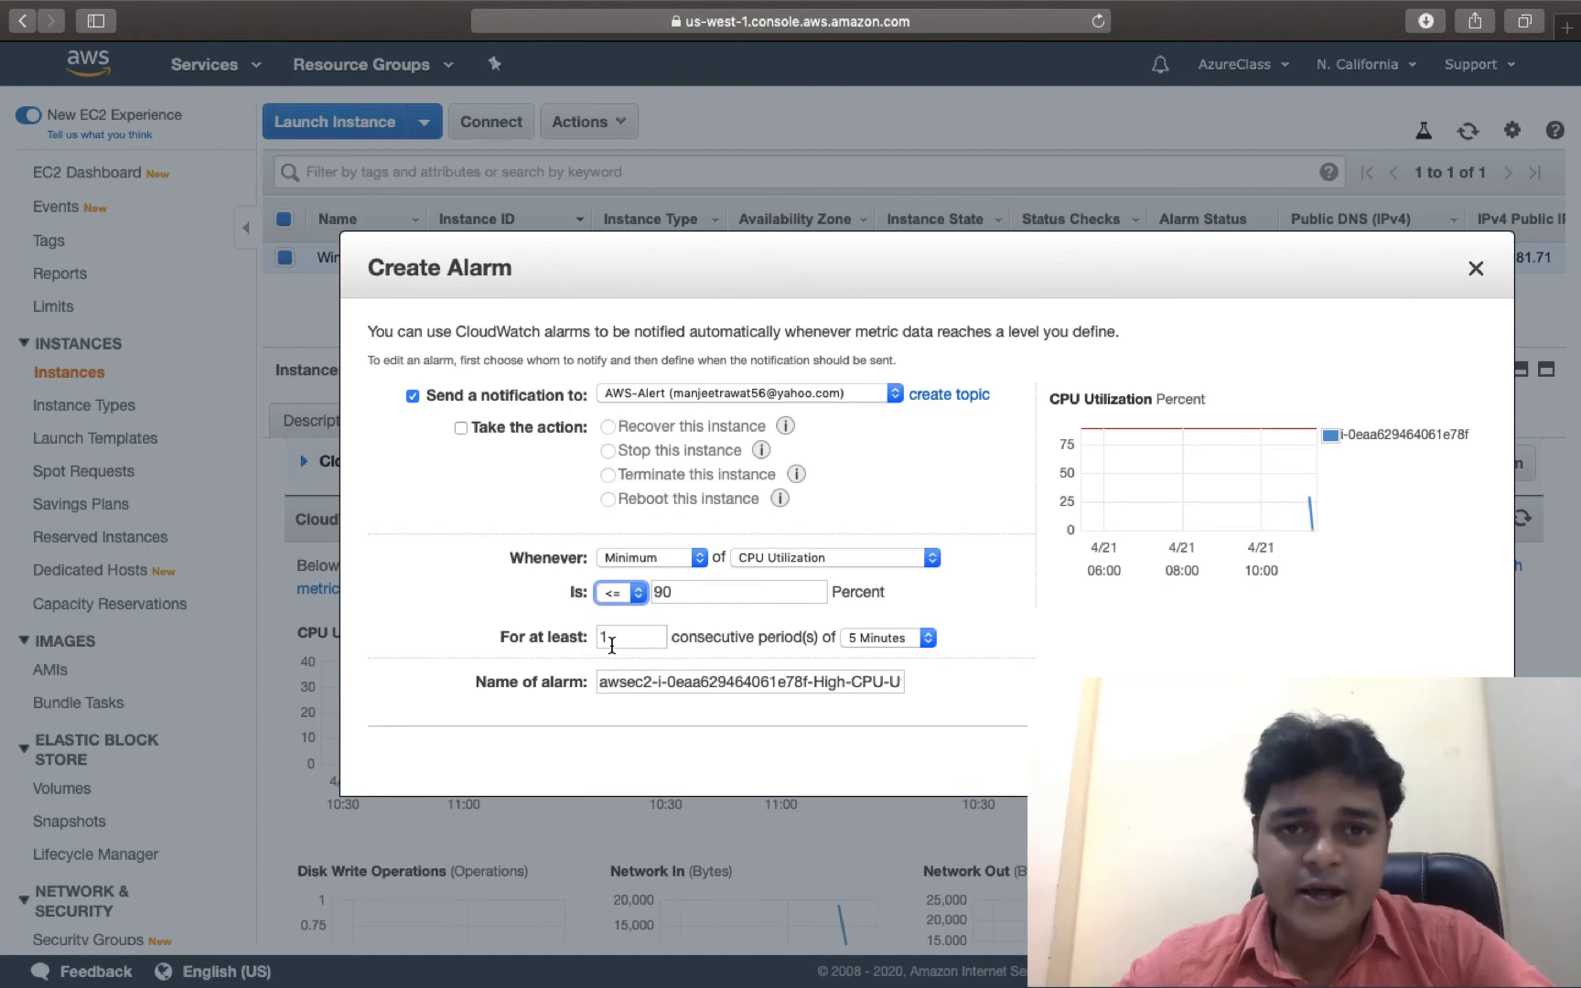
click(693, 590)
key(BackSpace)
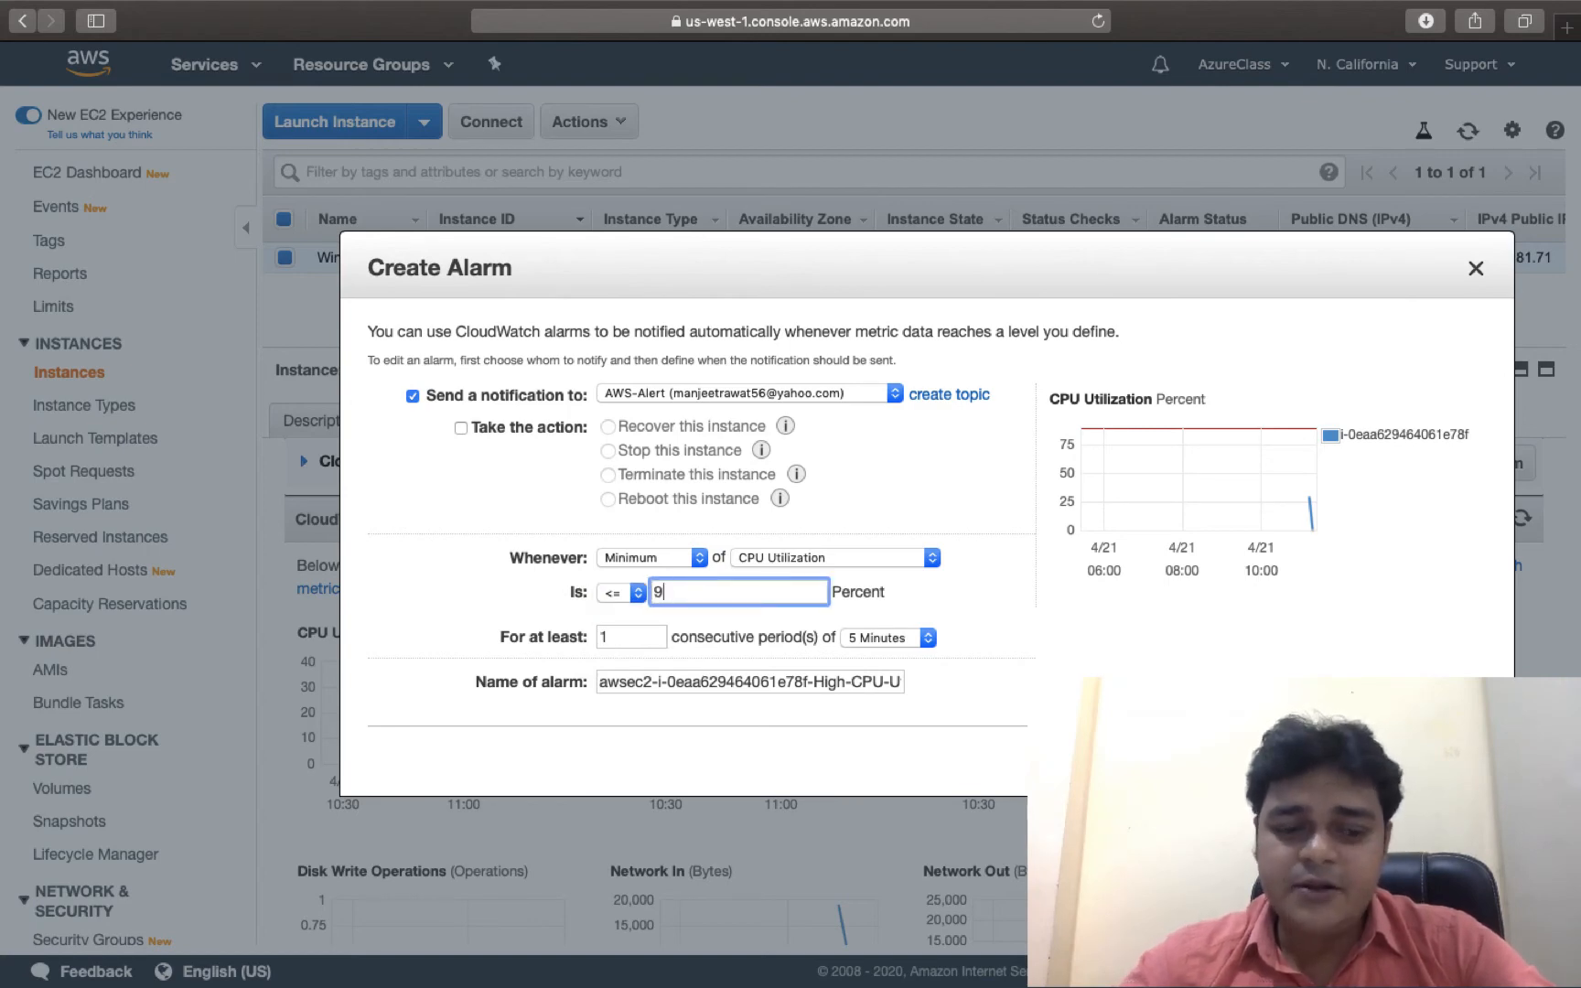
key(BackSpace)
text(10)
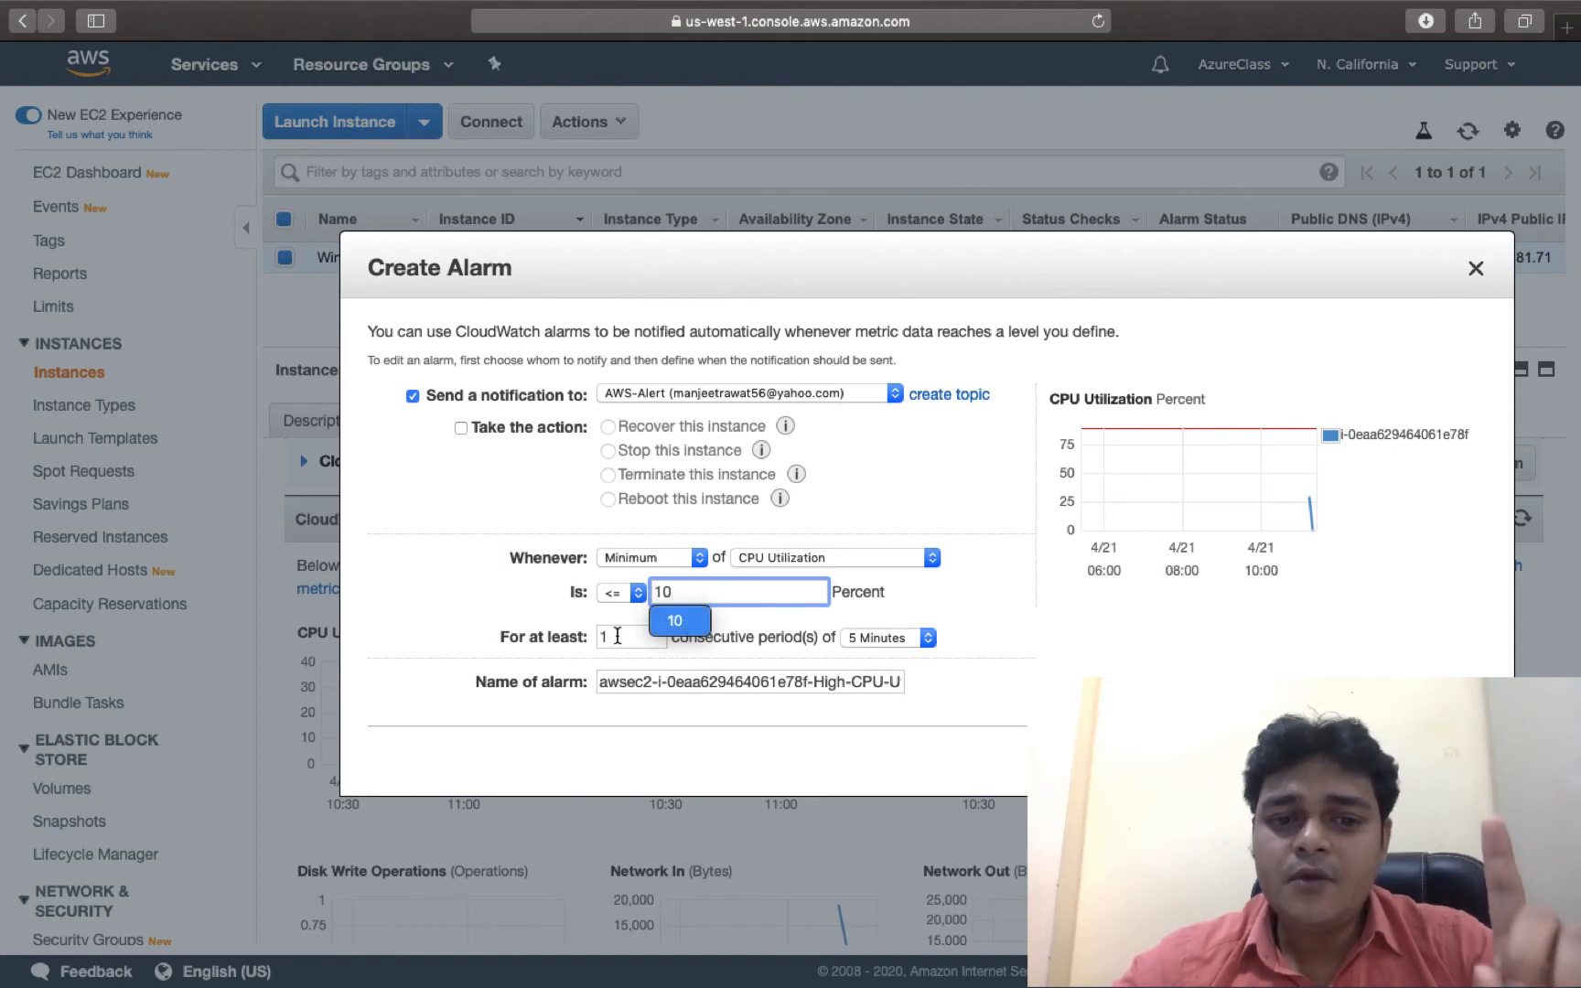
click(617, 635)
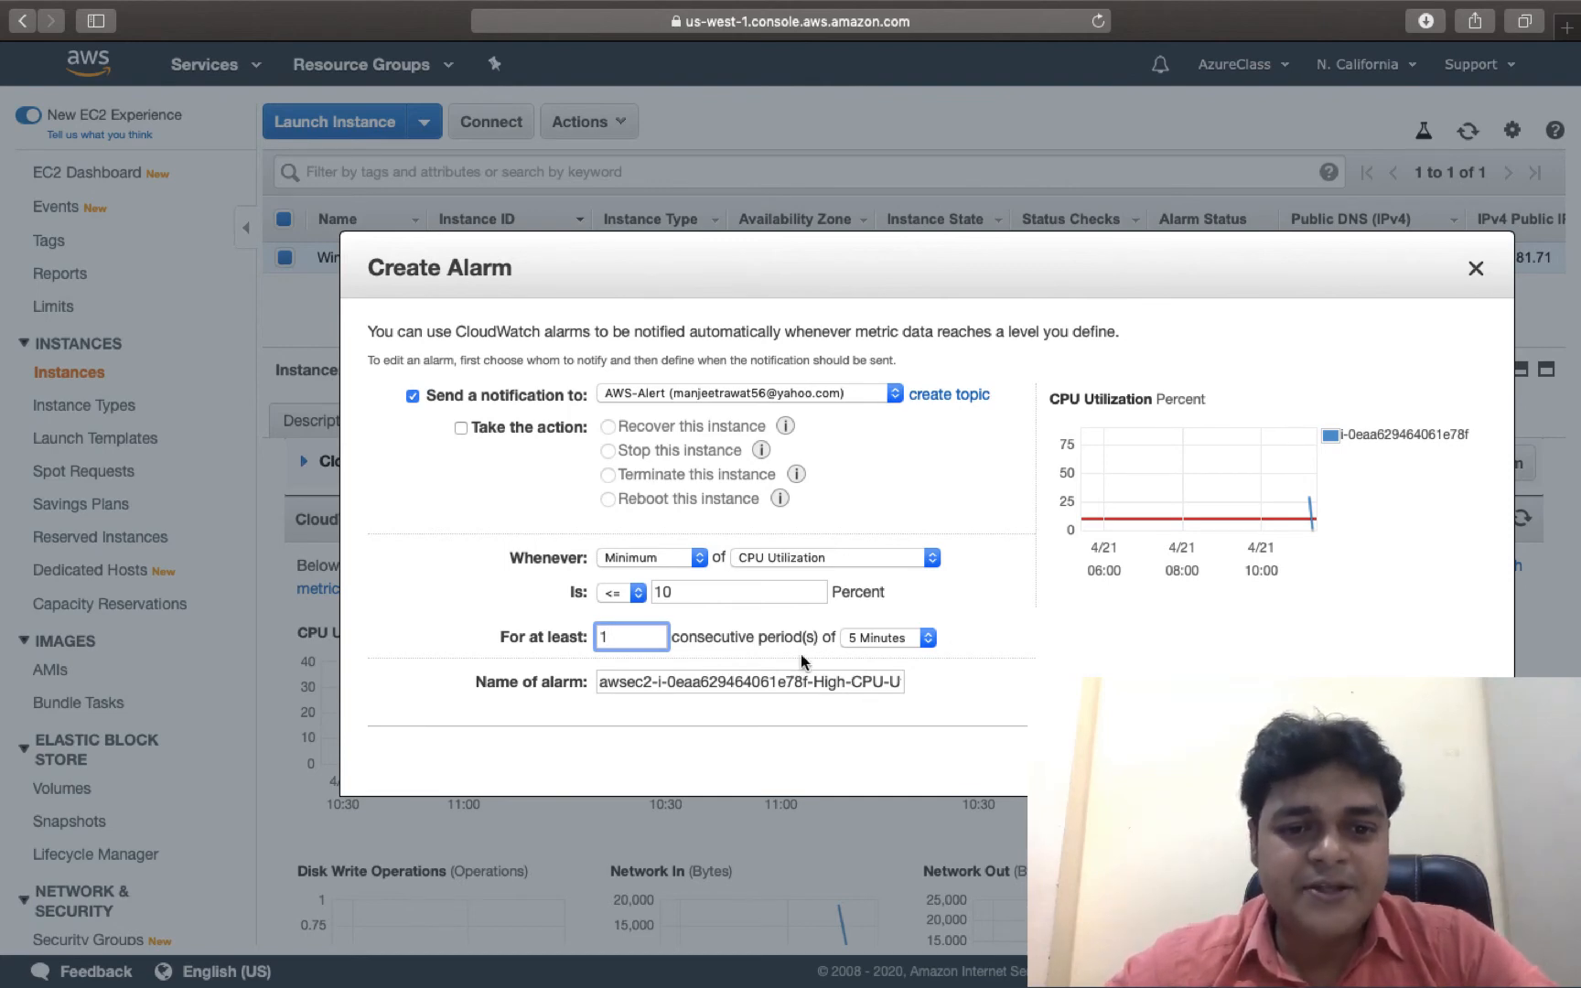
Create the High-CPU-Utilization alarm, then refresh the instance list and CloudWatch metric graphs.
click(1439, 761)
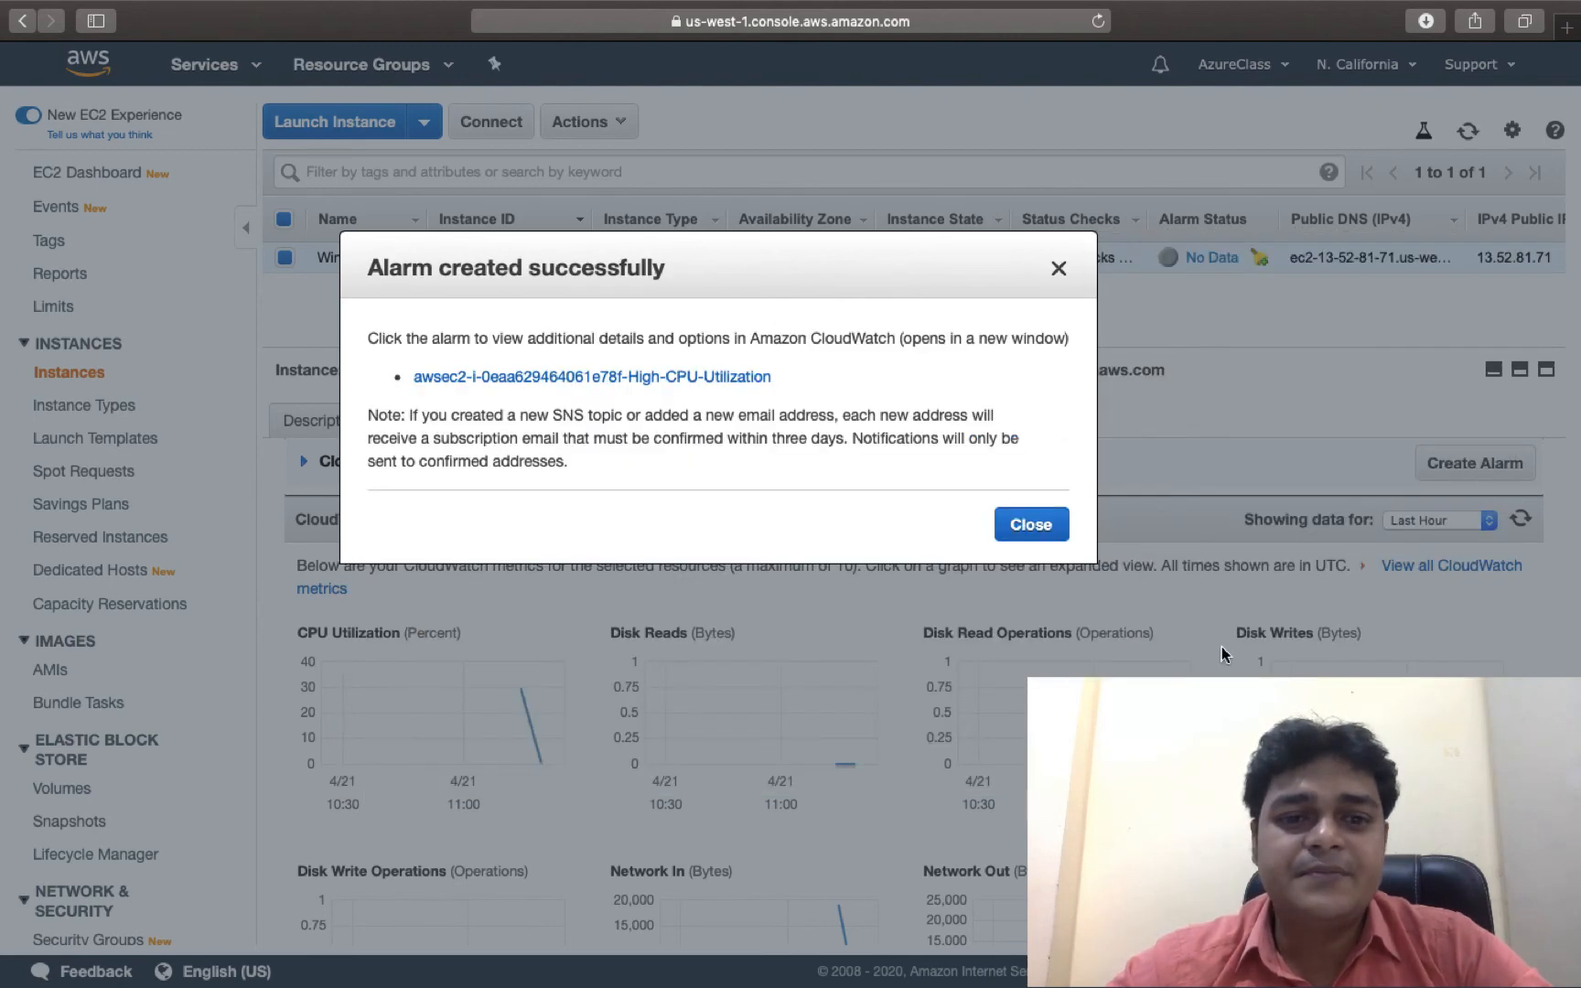
click(1031, 524)
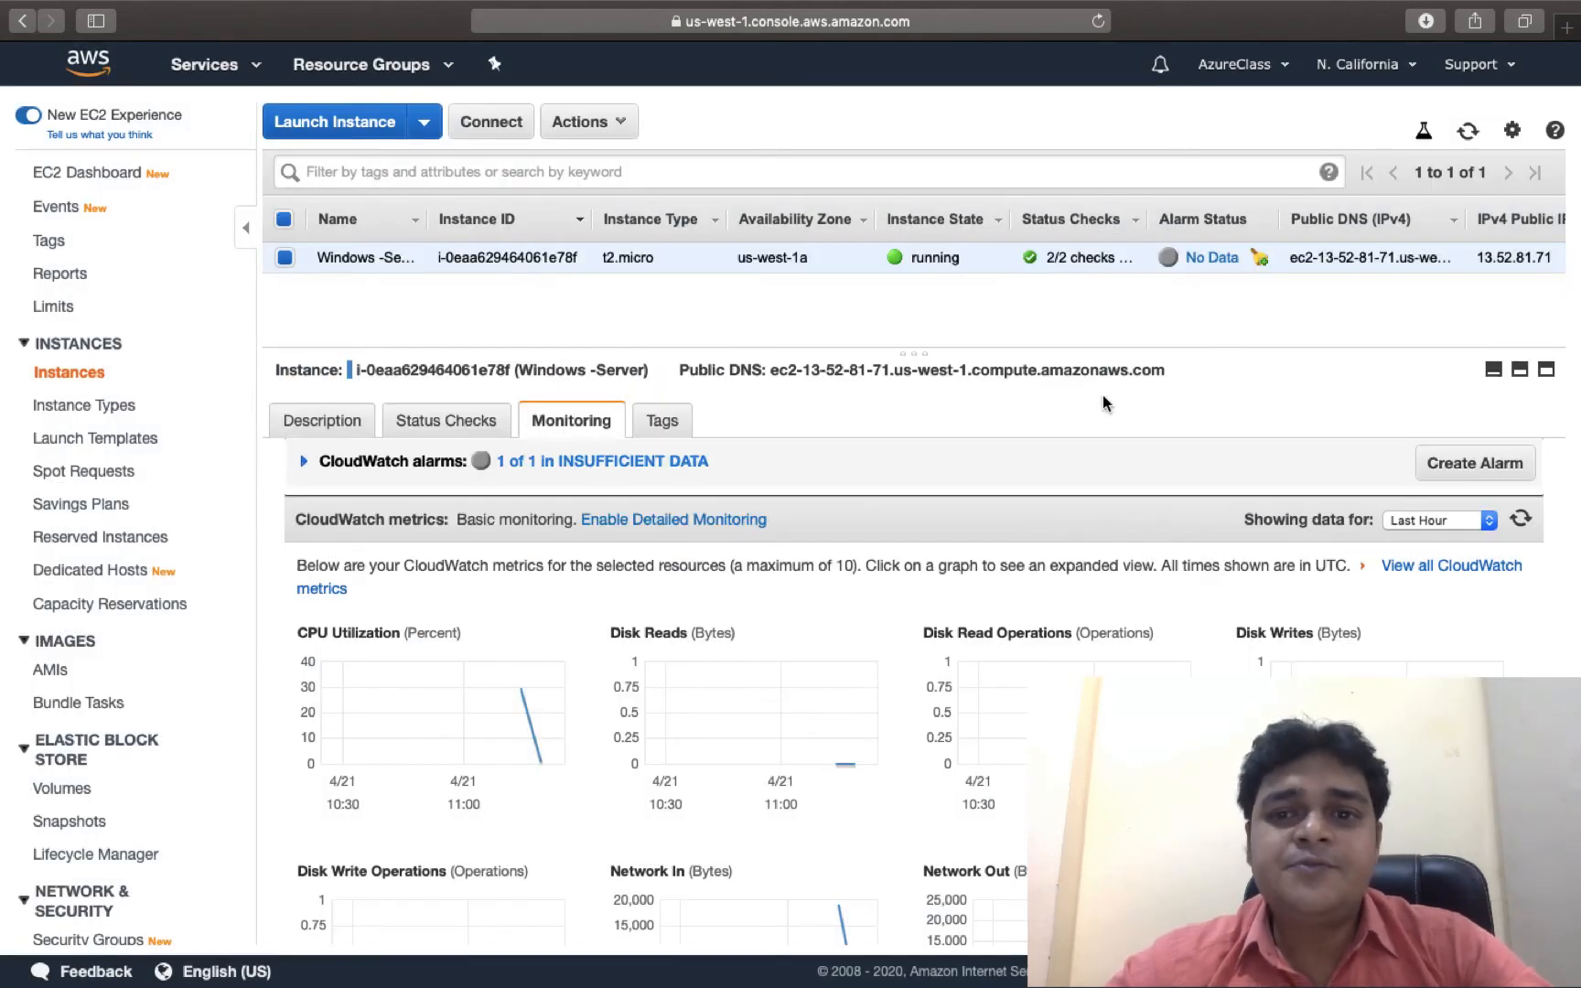
click(1468, 132)
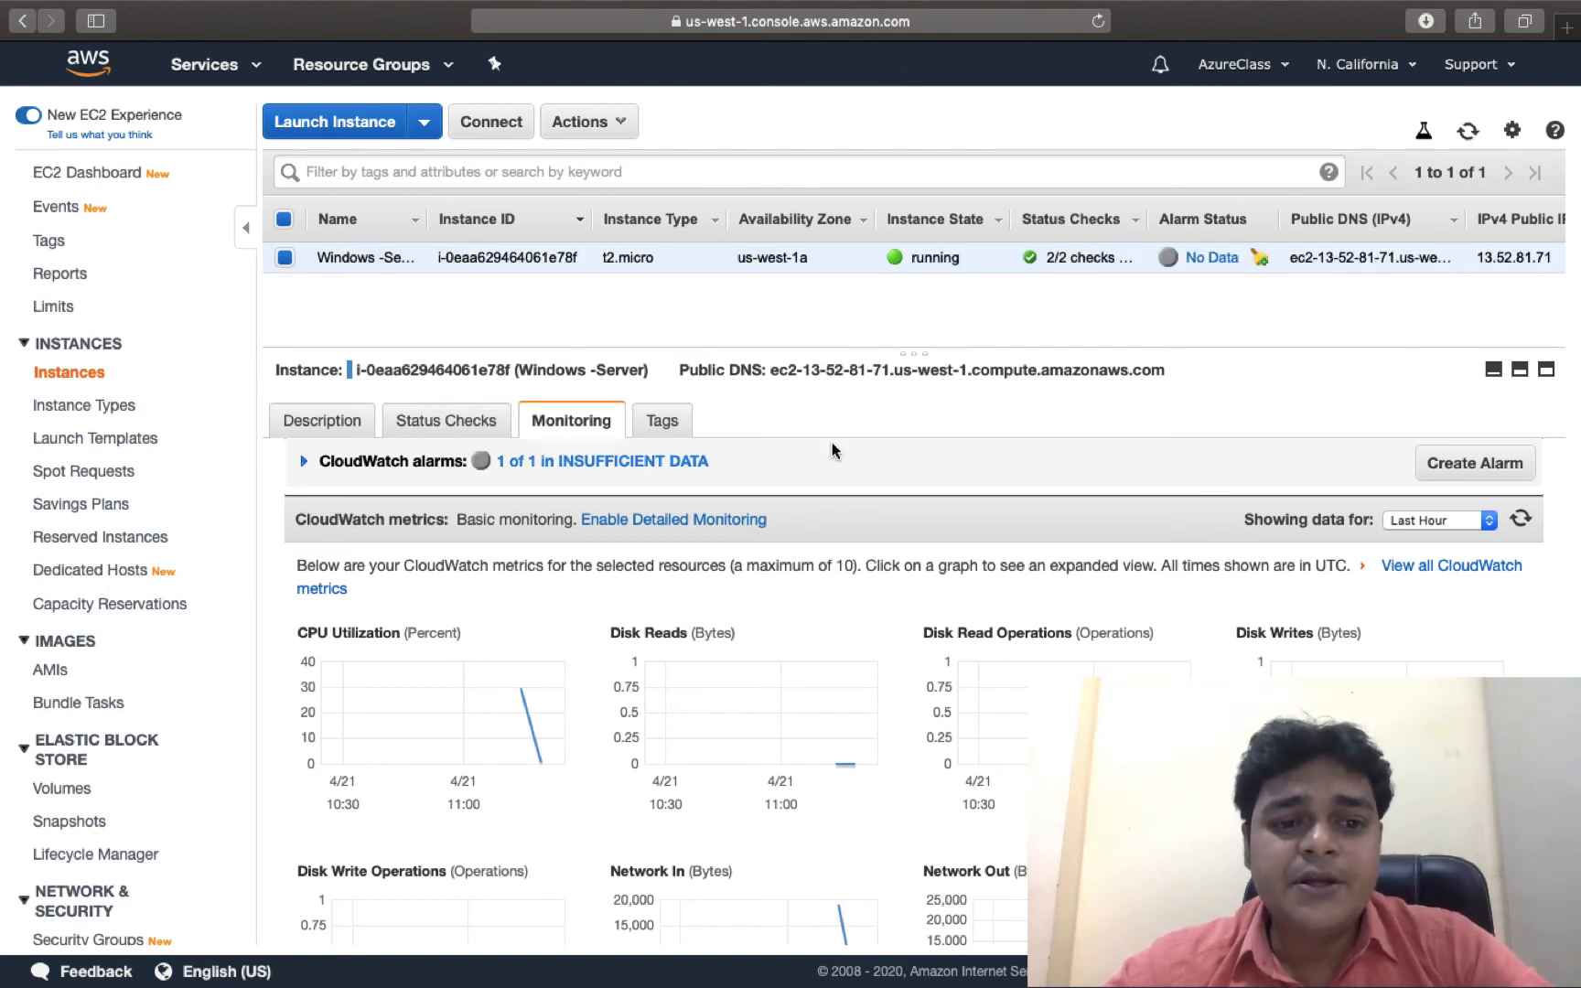
click(1521, 519)
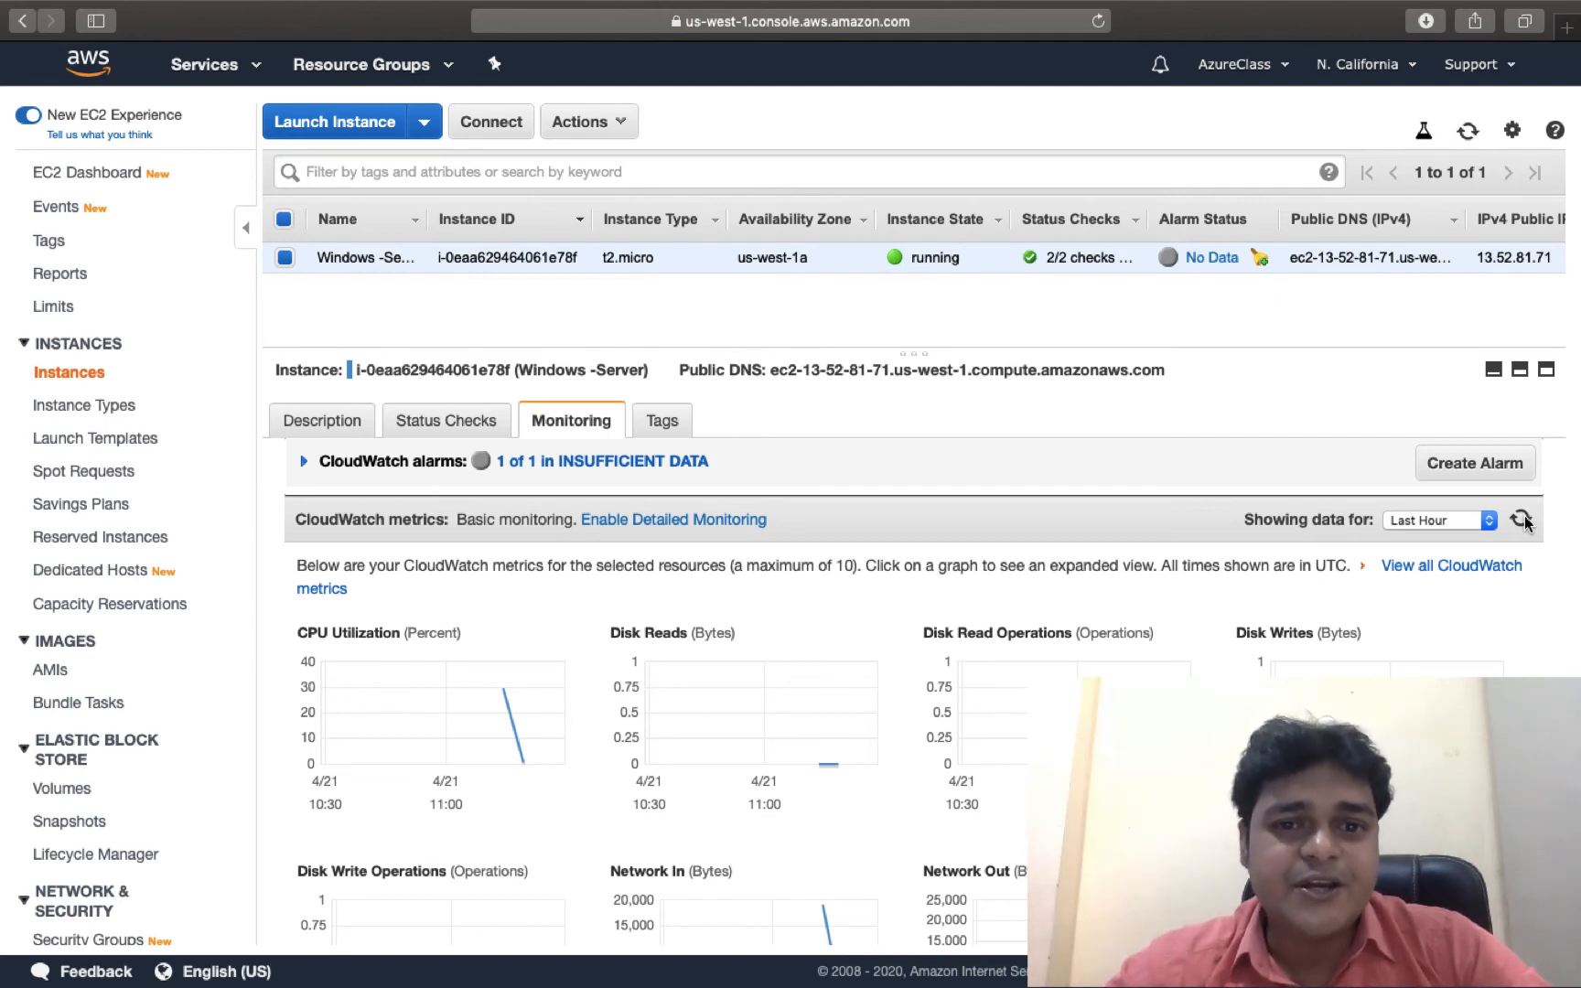
click(1521, 519)
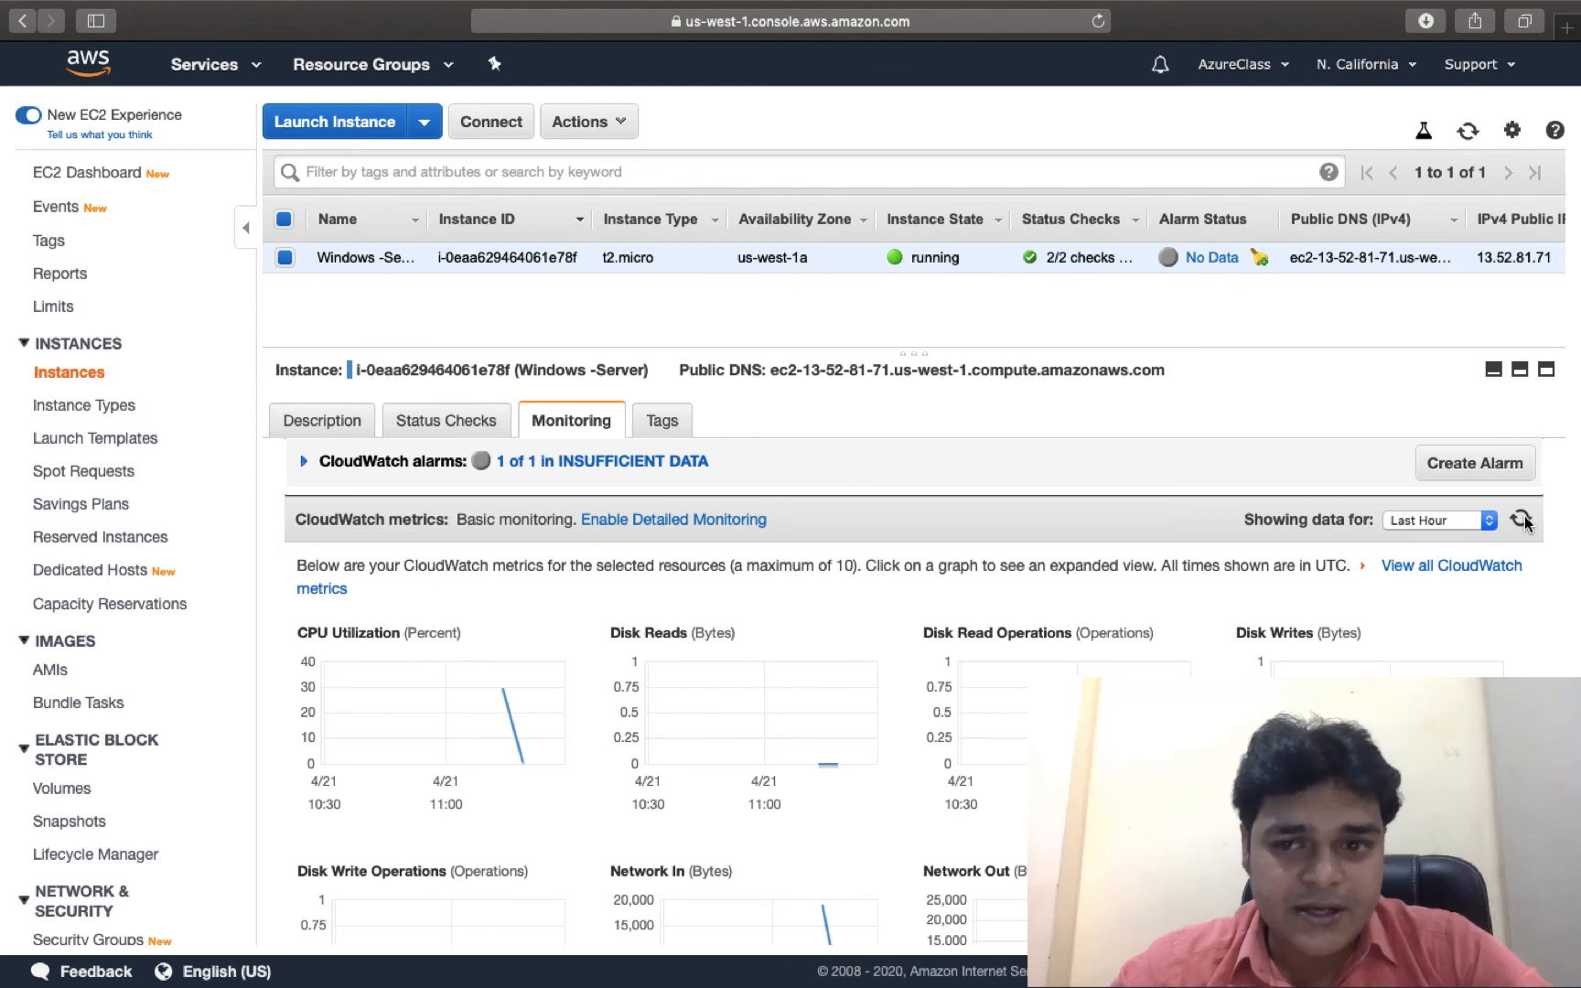
click(1521, 519)
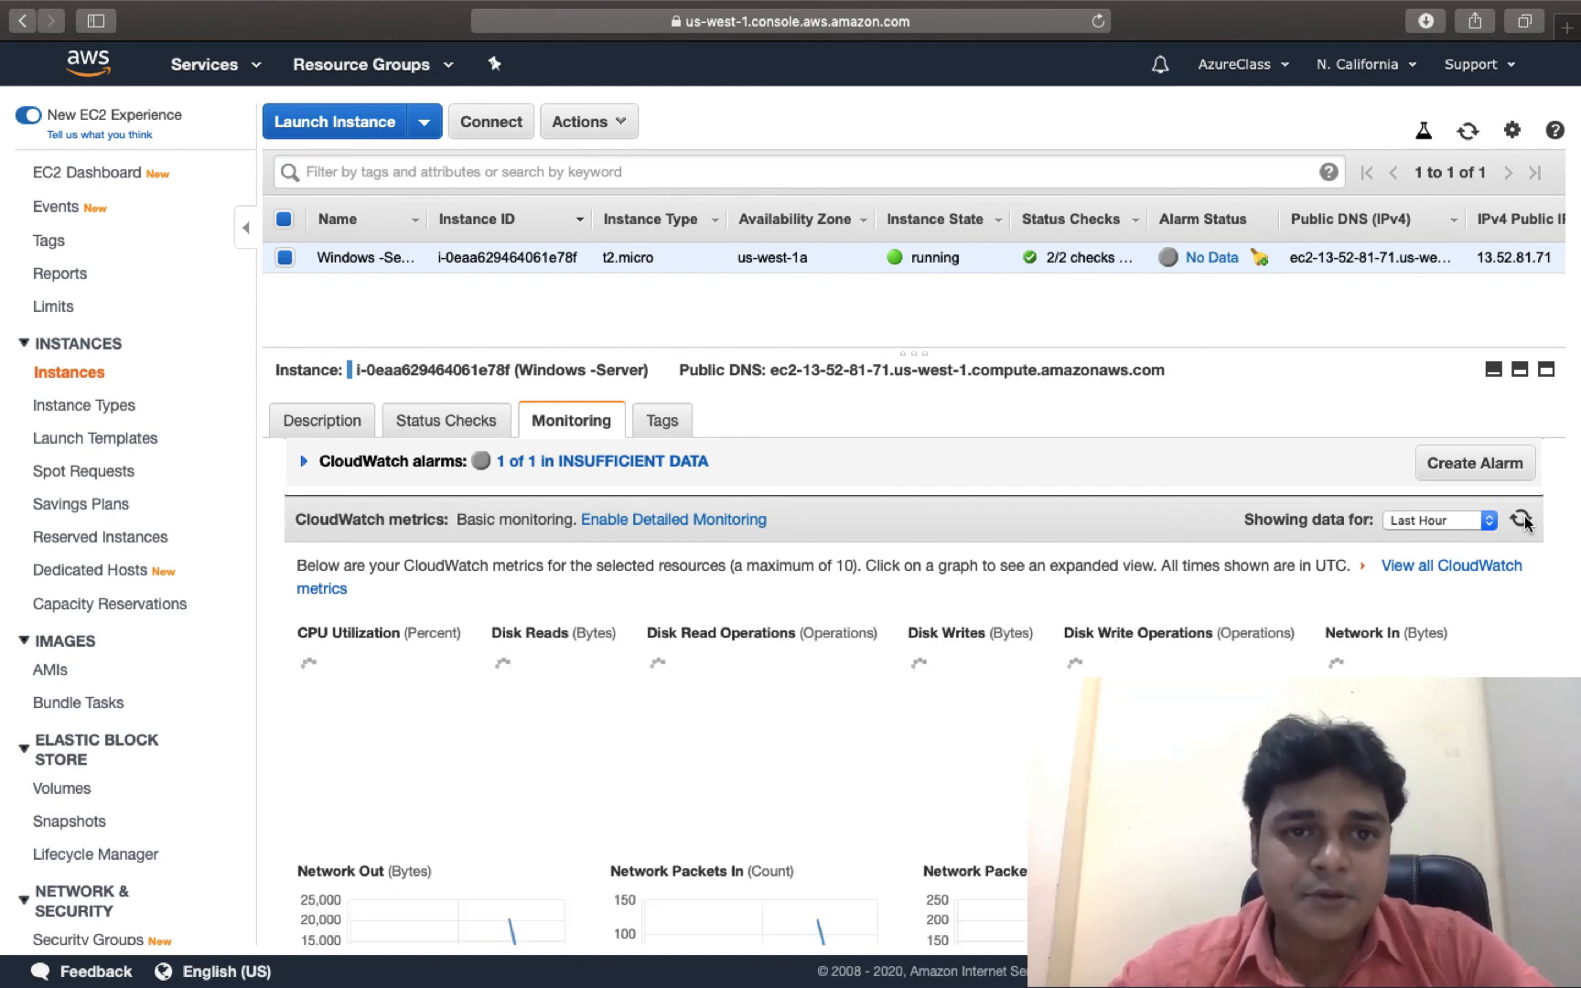
Close the SNS subscription confirmation page, check the mail inbox, and return to the EC2 console.
key(ctrl+Right)
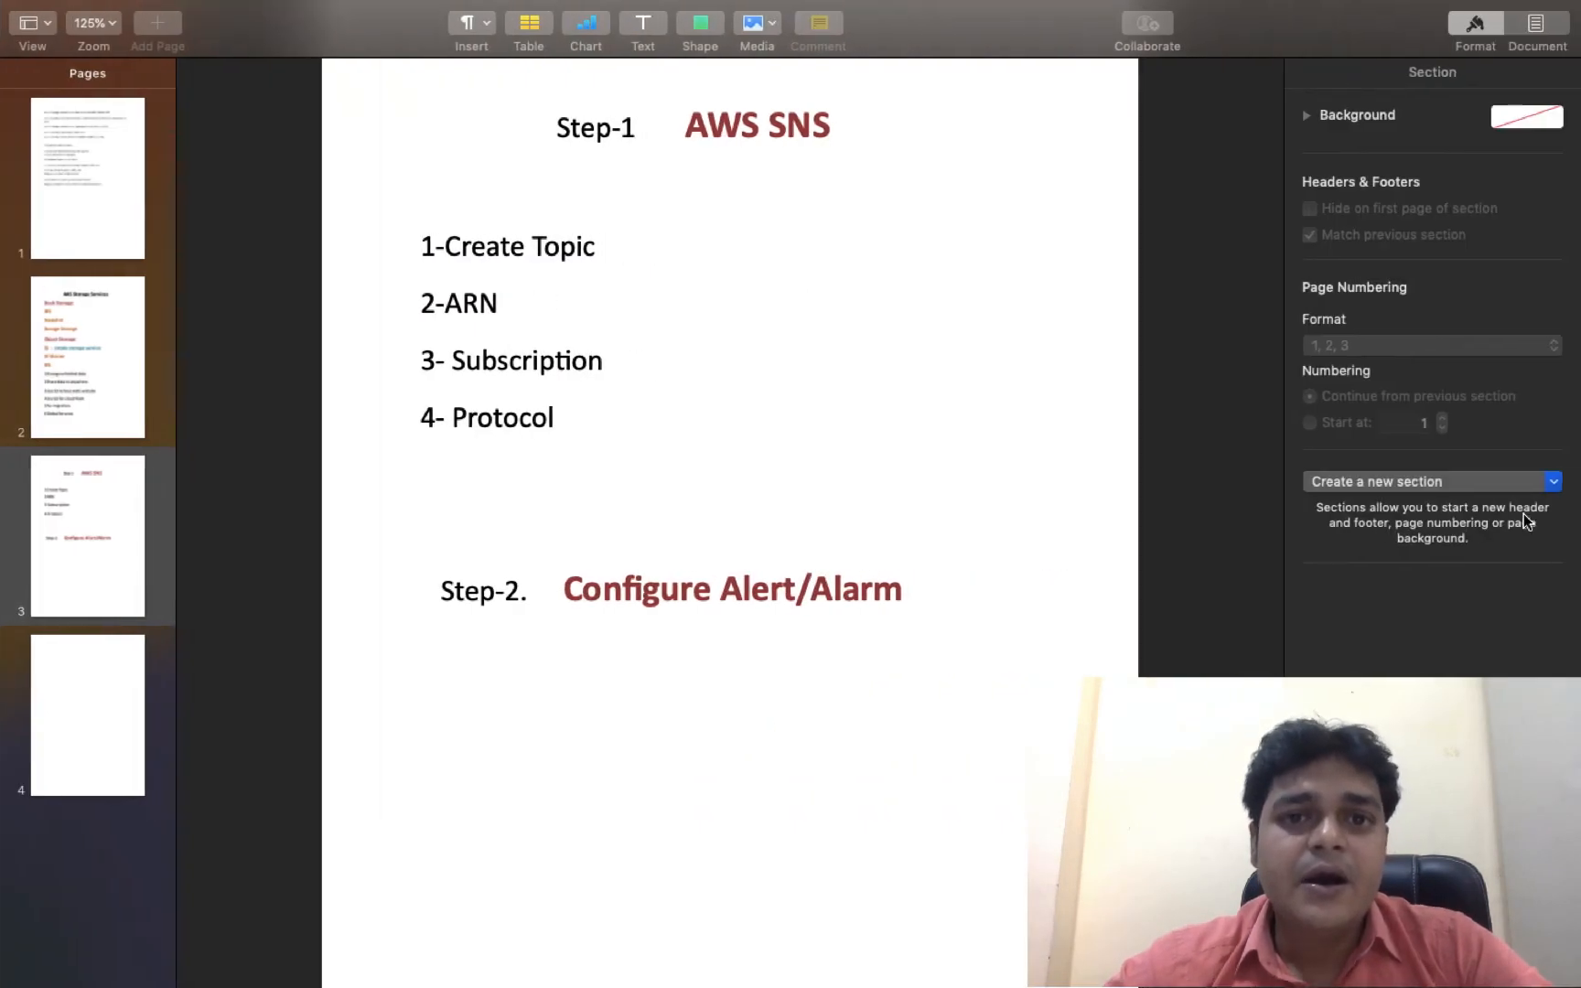
key(ctrl+Left)
key(ctrl+Left)
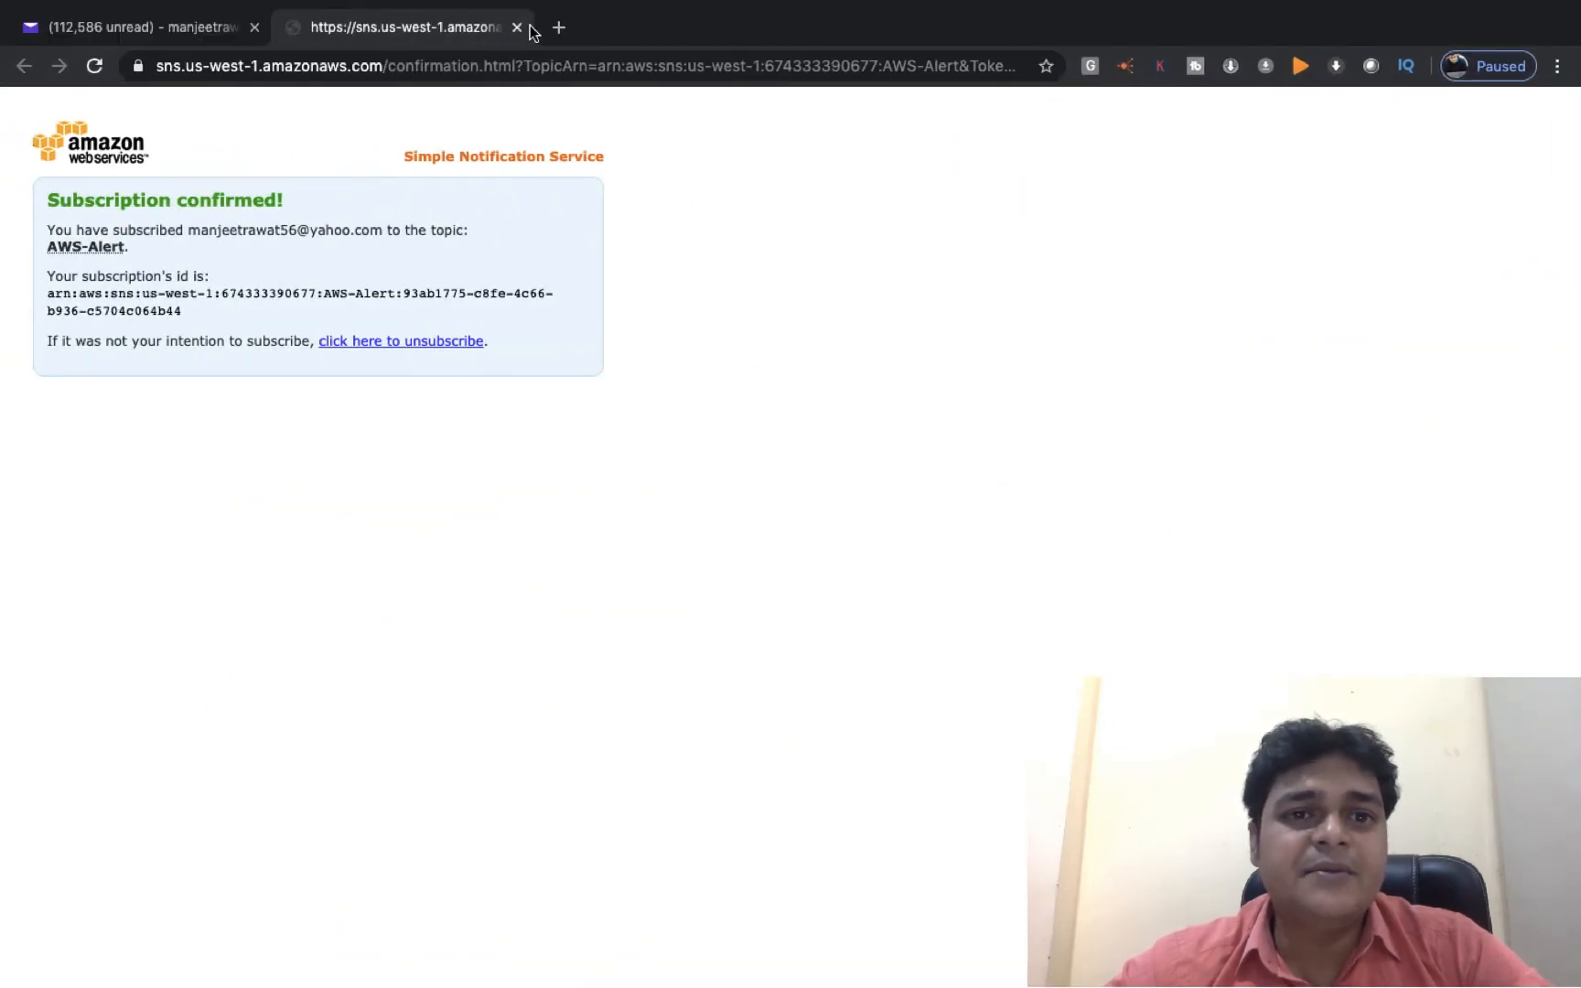
click(516, 27)
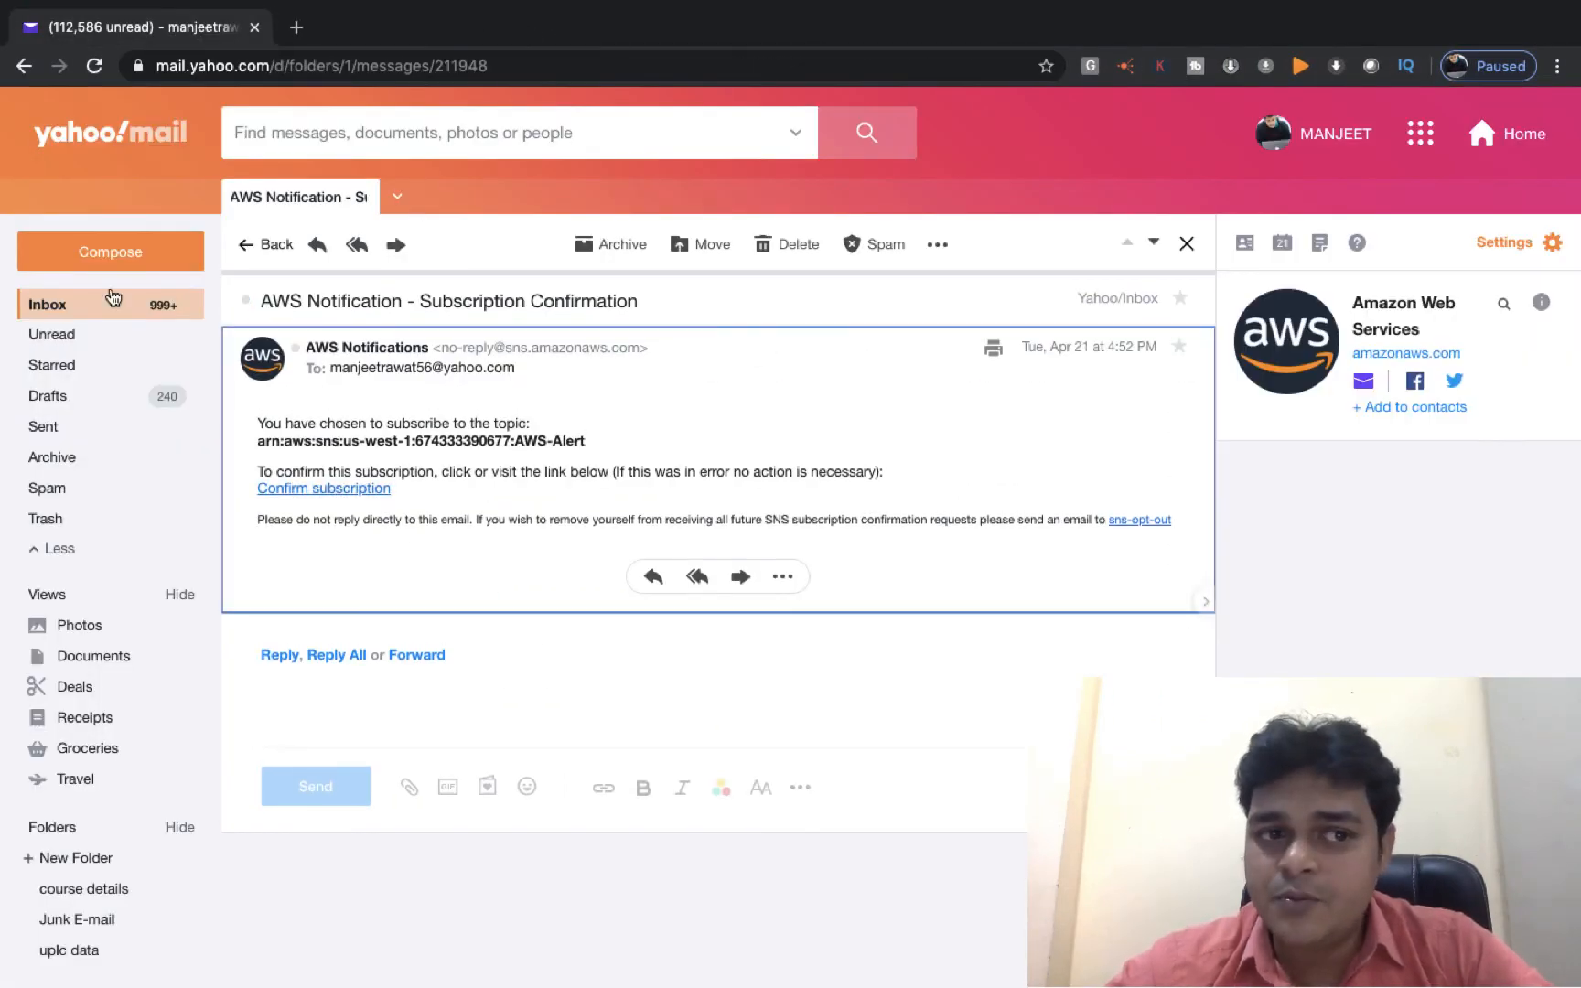
click(46, 311)
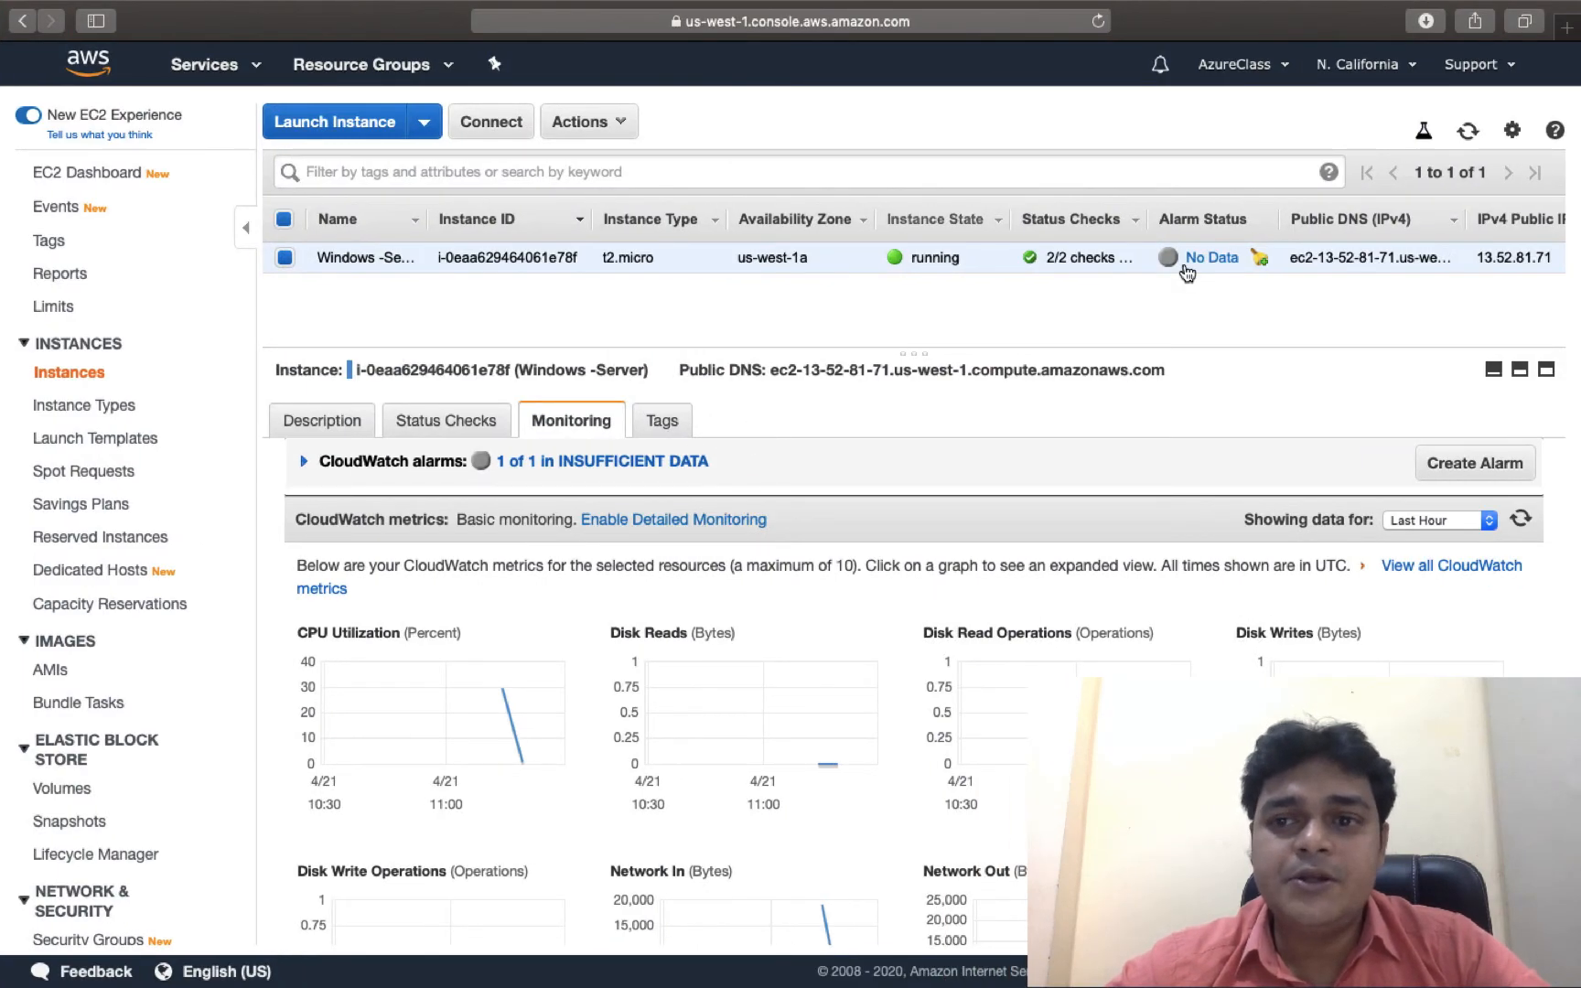
key(ctrl+Left)
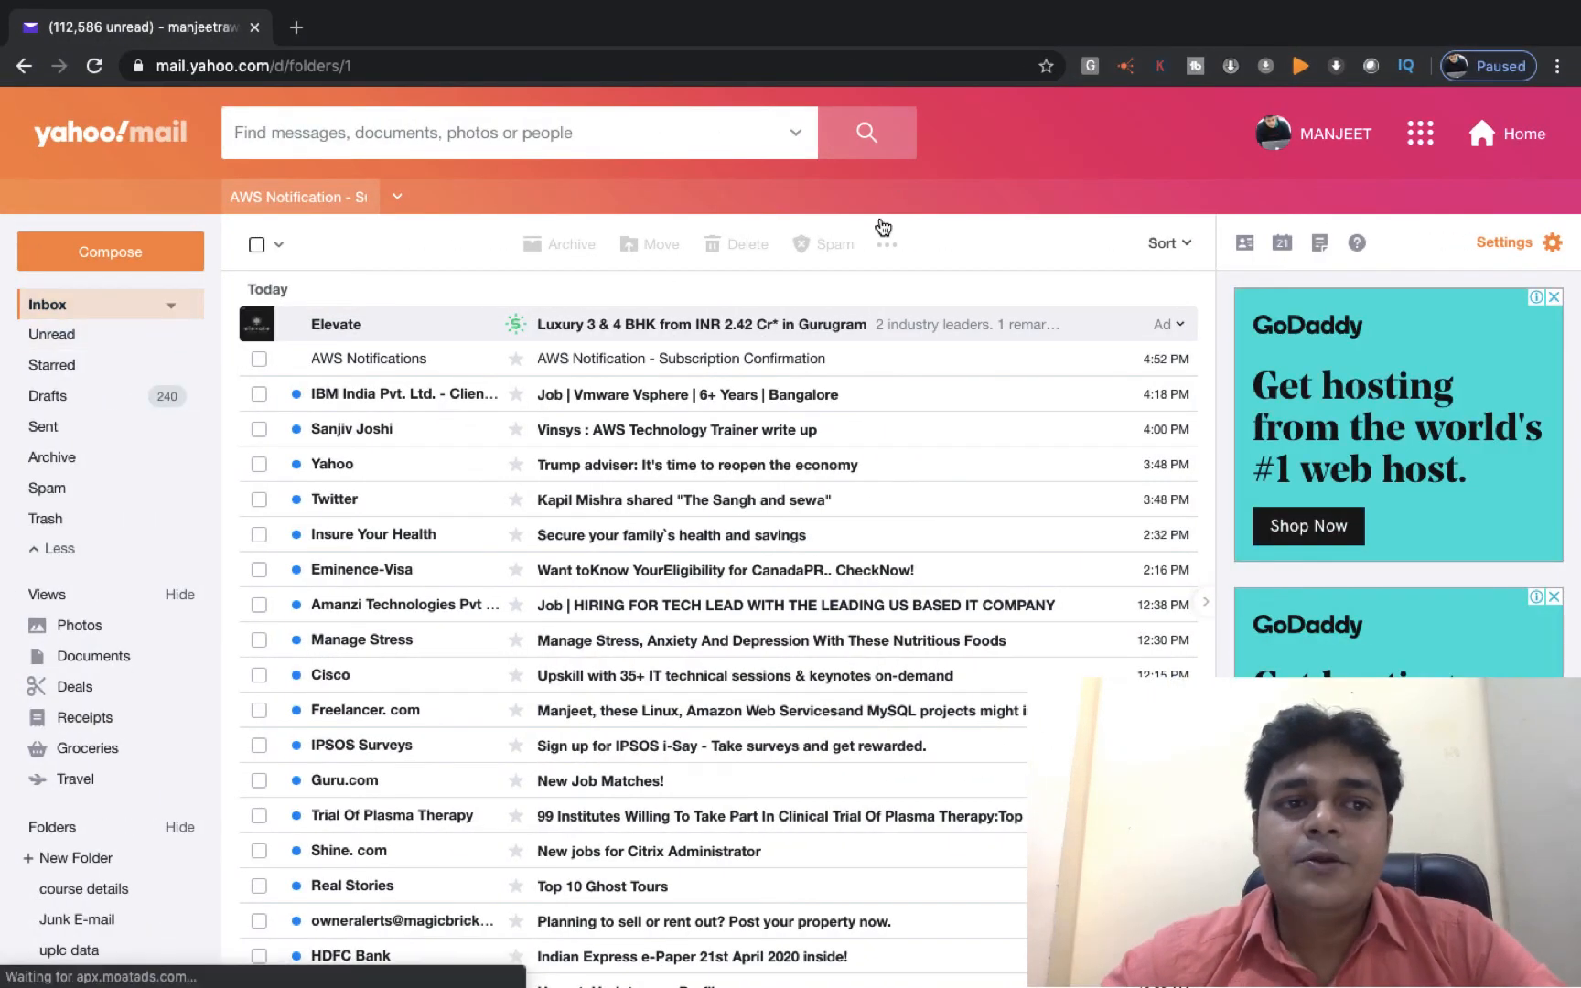
key(ctrl+Right)
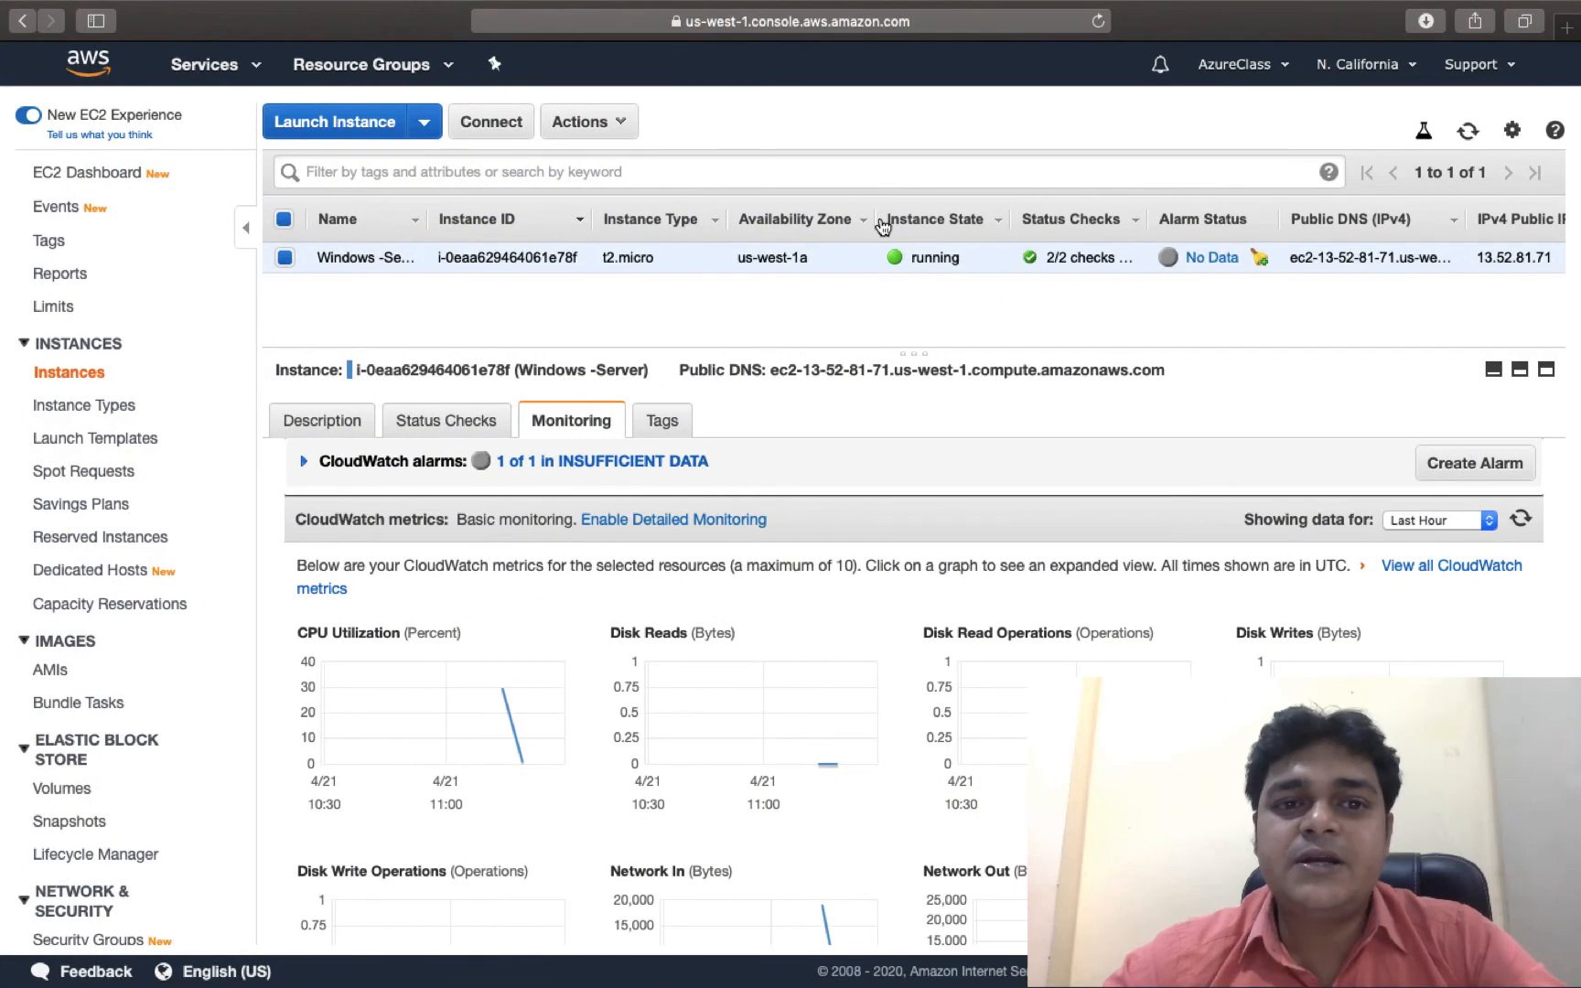
Stop the Windows -Server instance through Actions > Instance State > Stop and confirm.
click(623, 124)
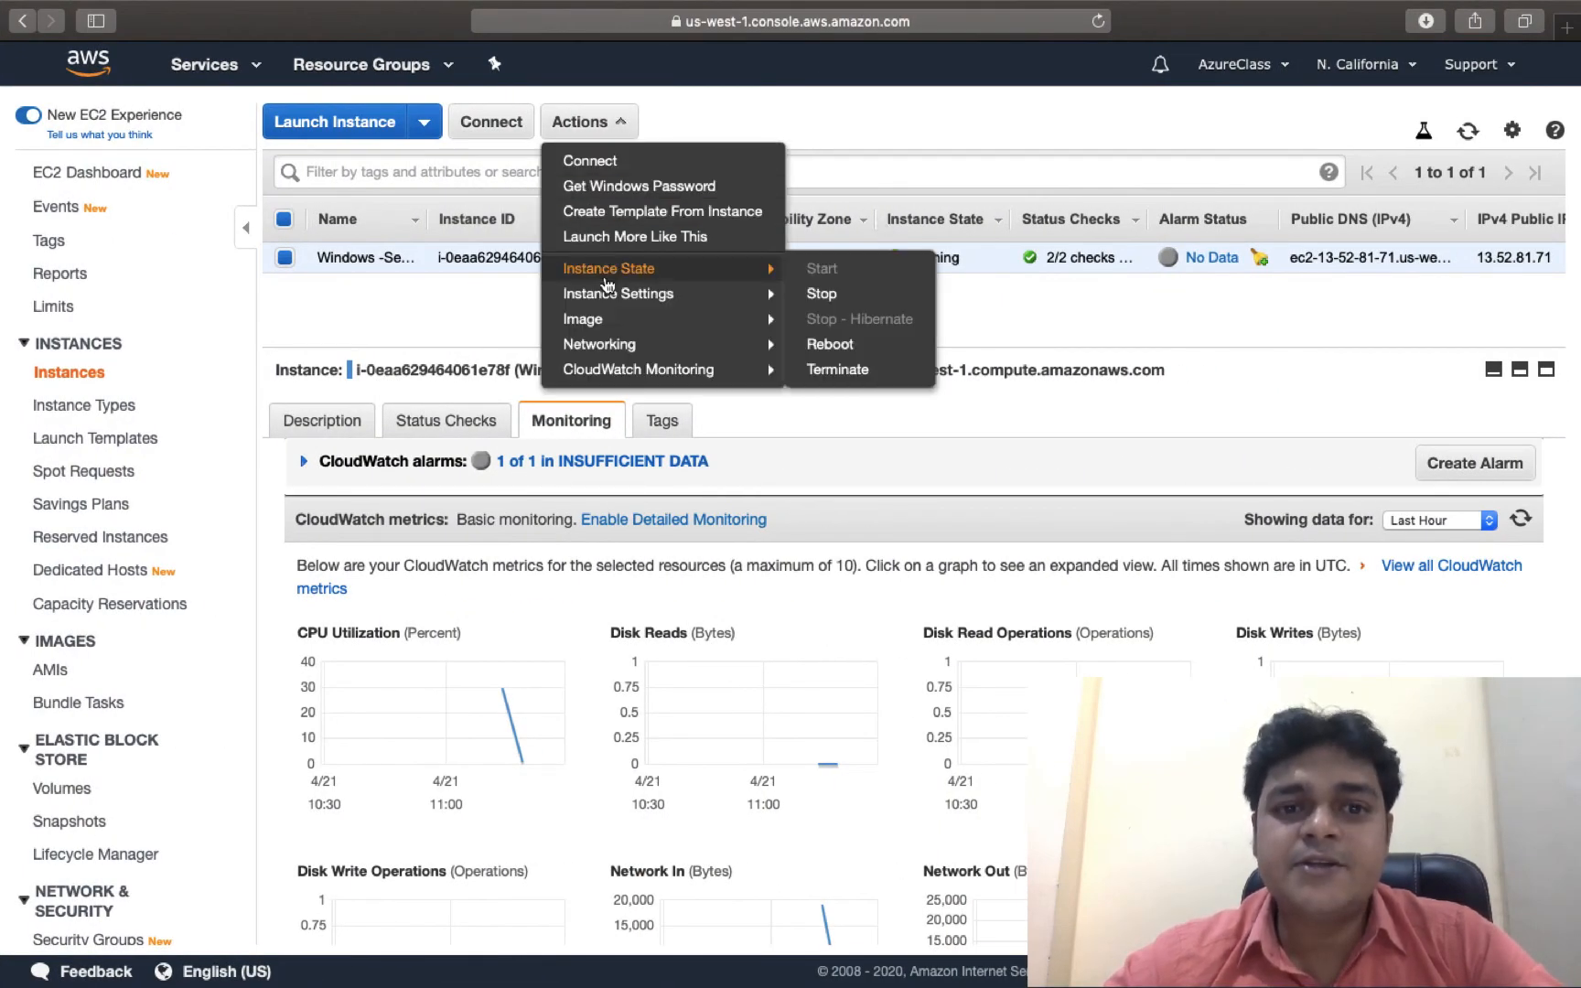
mouse_move(681, 274)
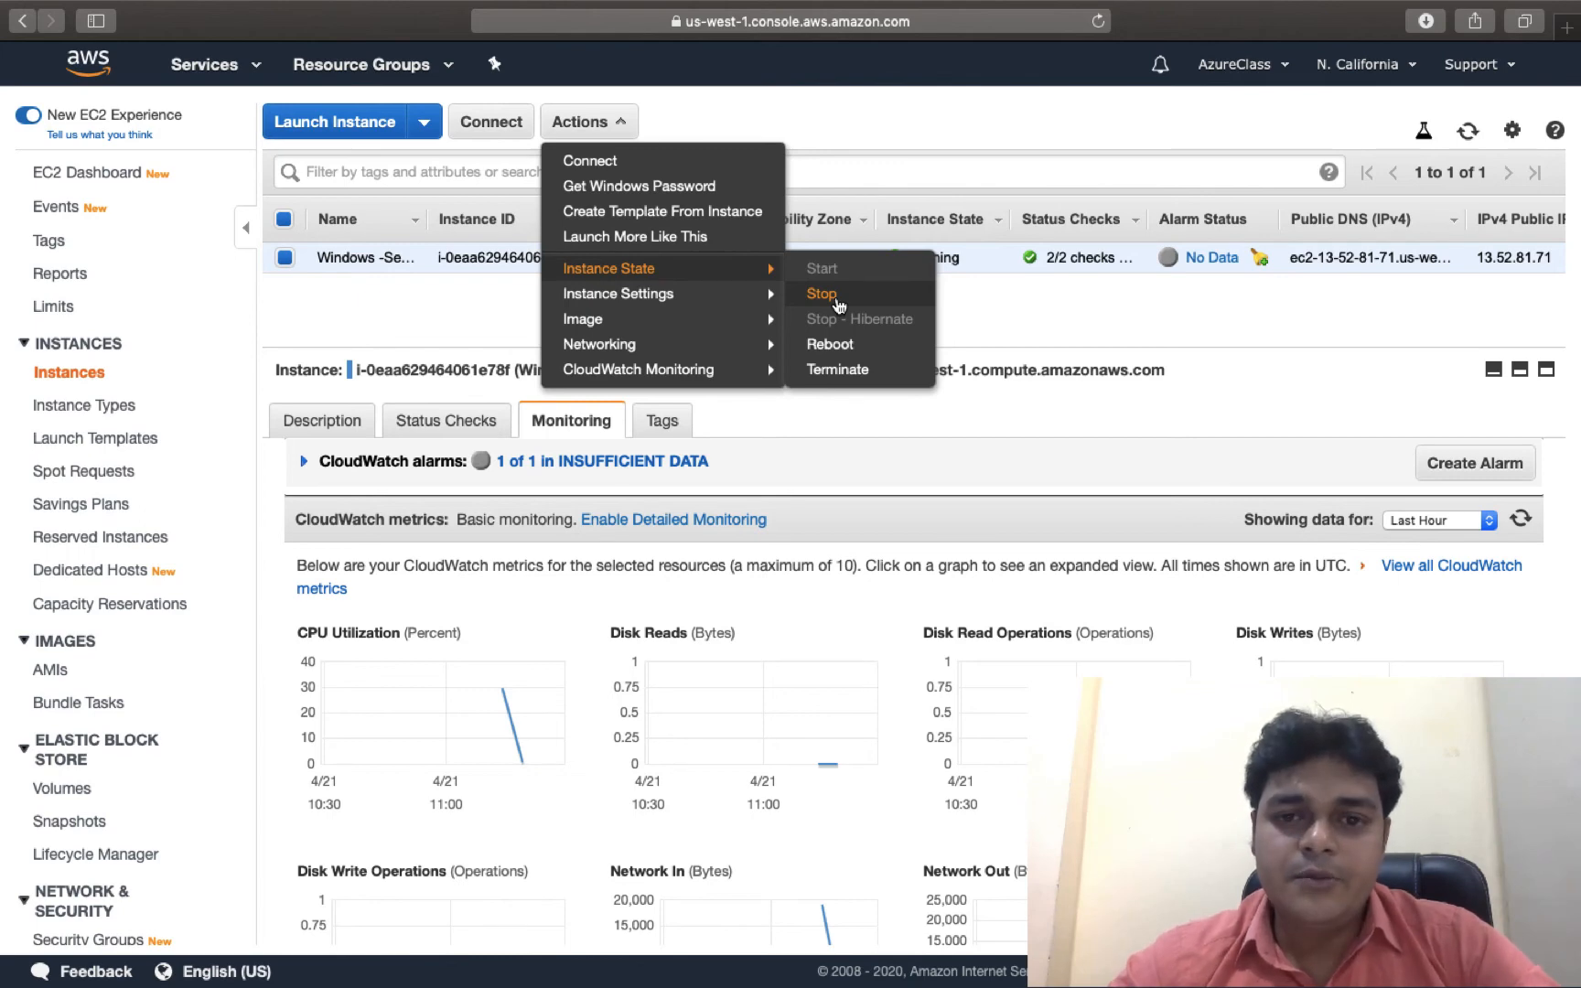
click(837, 300)
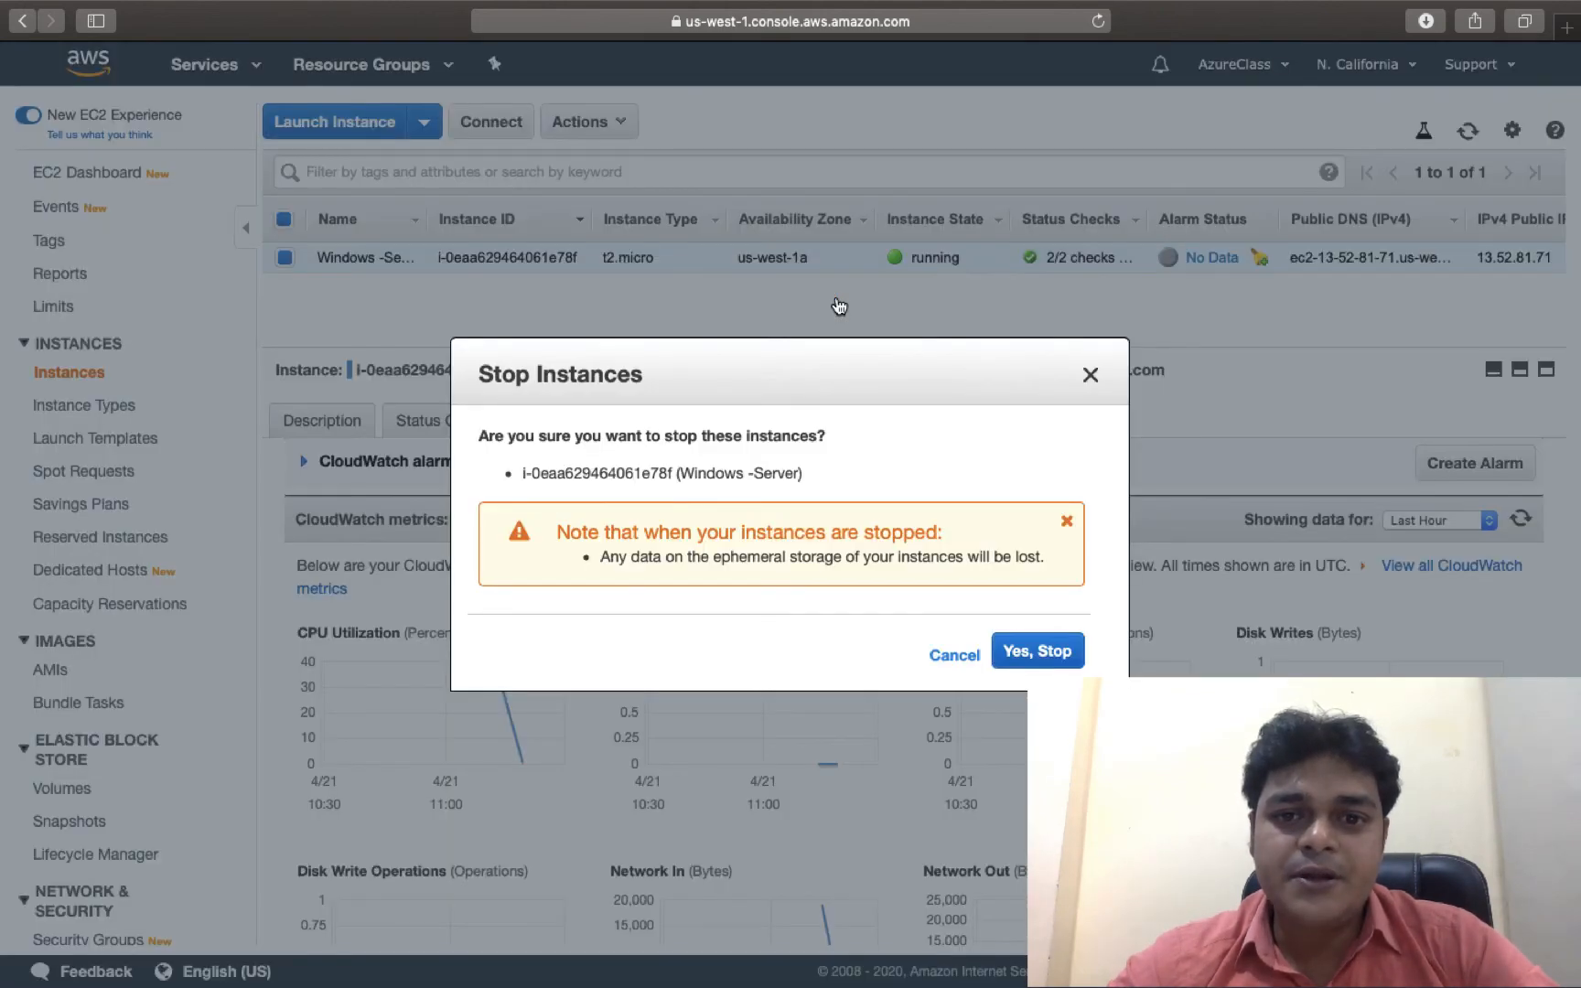
click(1019, 652)
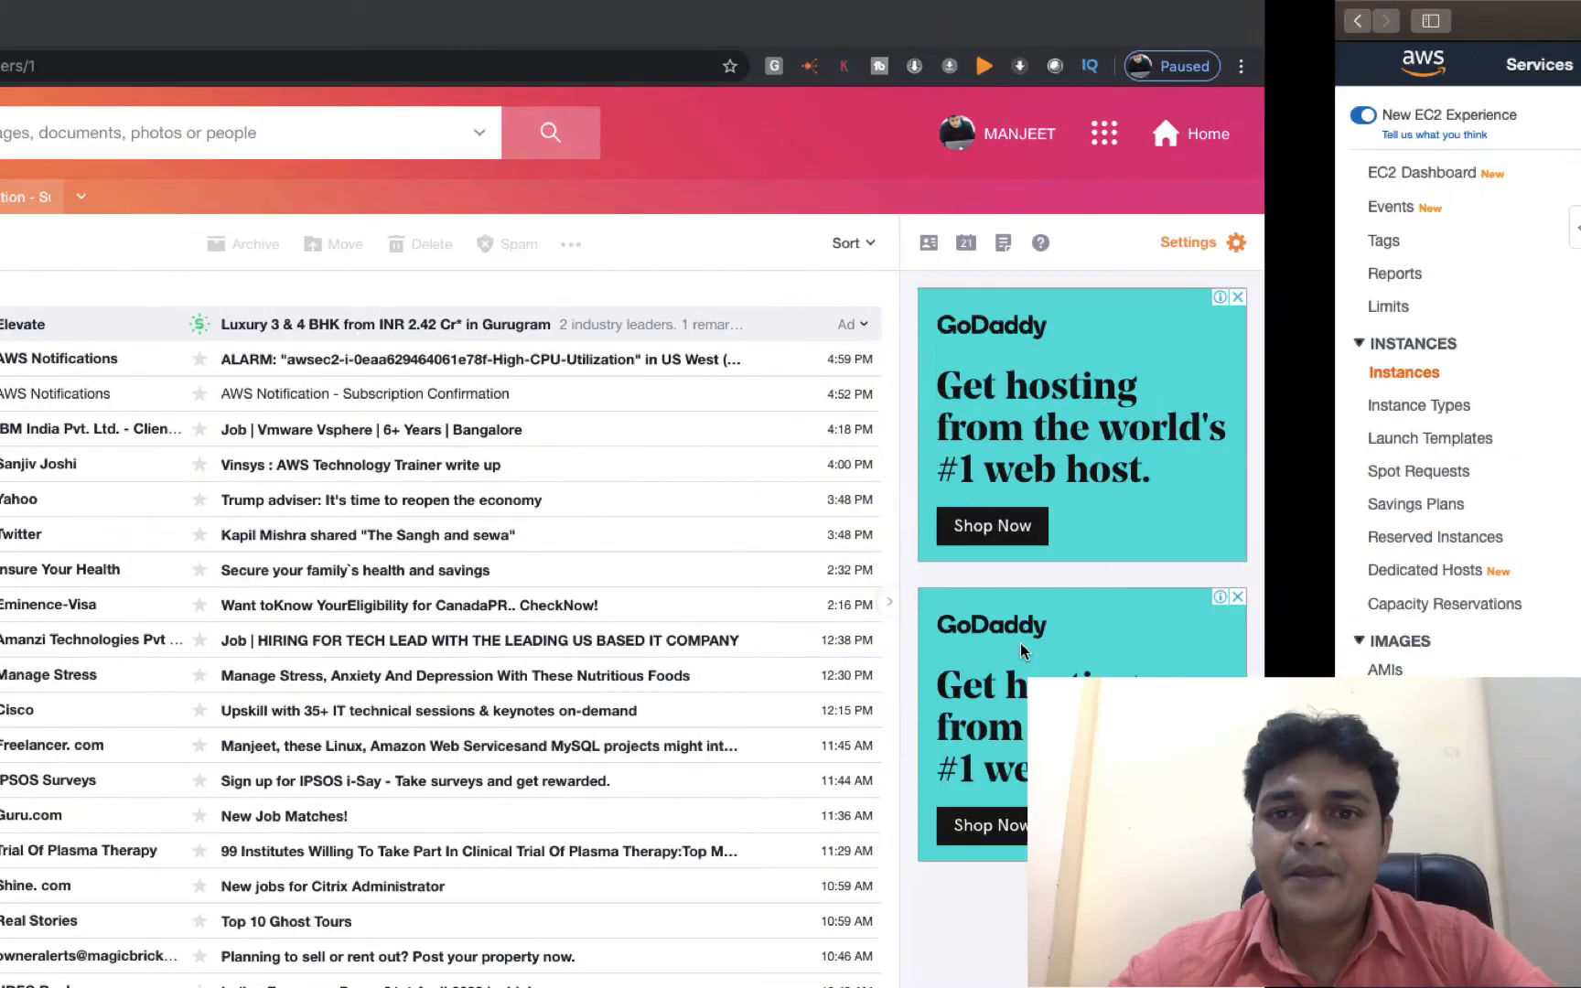
Read the CloudWatch ALARM email, noting its 300-second period, then return to the Inbox.
key(ctrl+Left)
key(ctrl+Left)
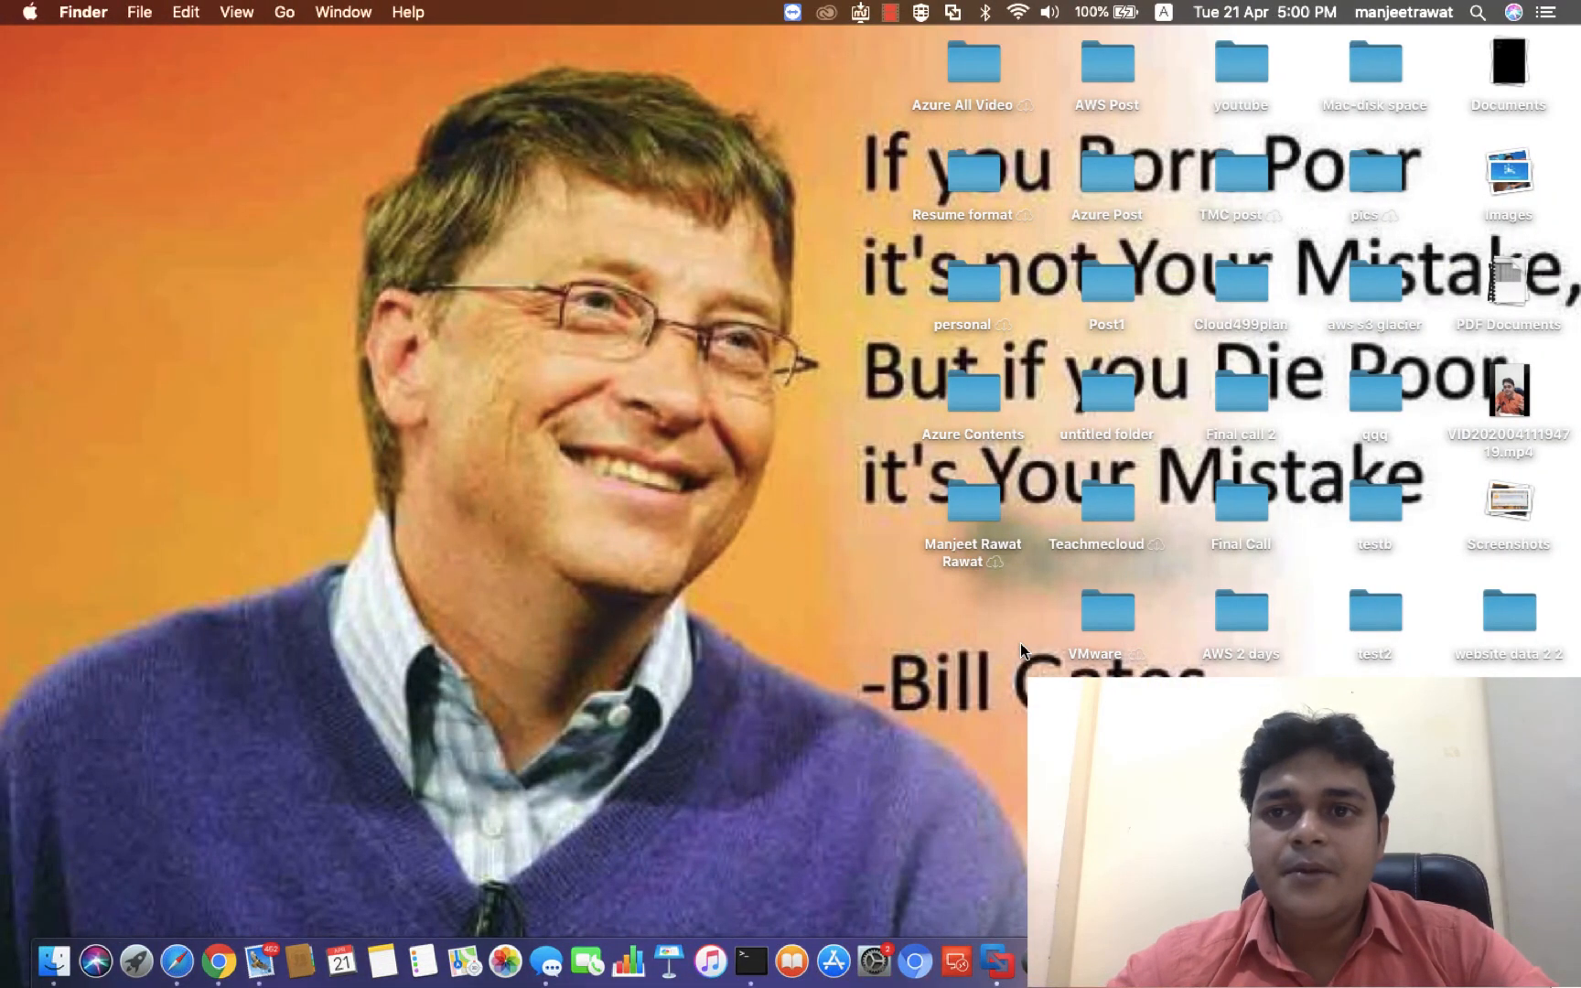
key(ctrl+Right)
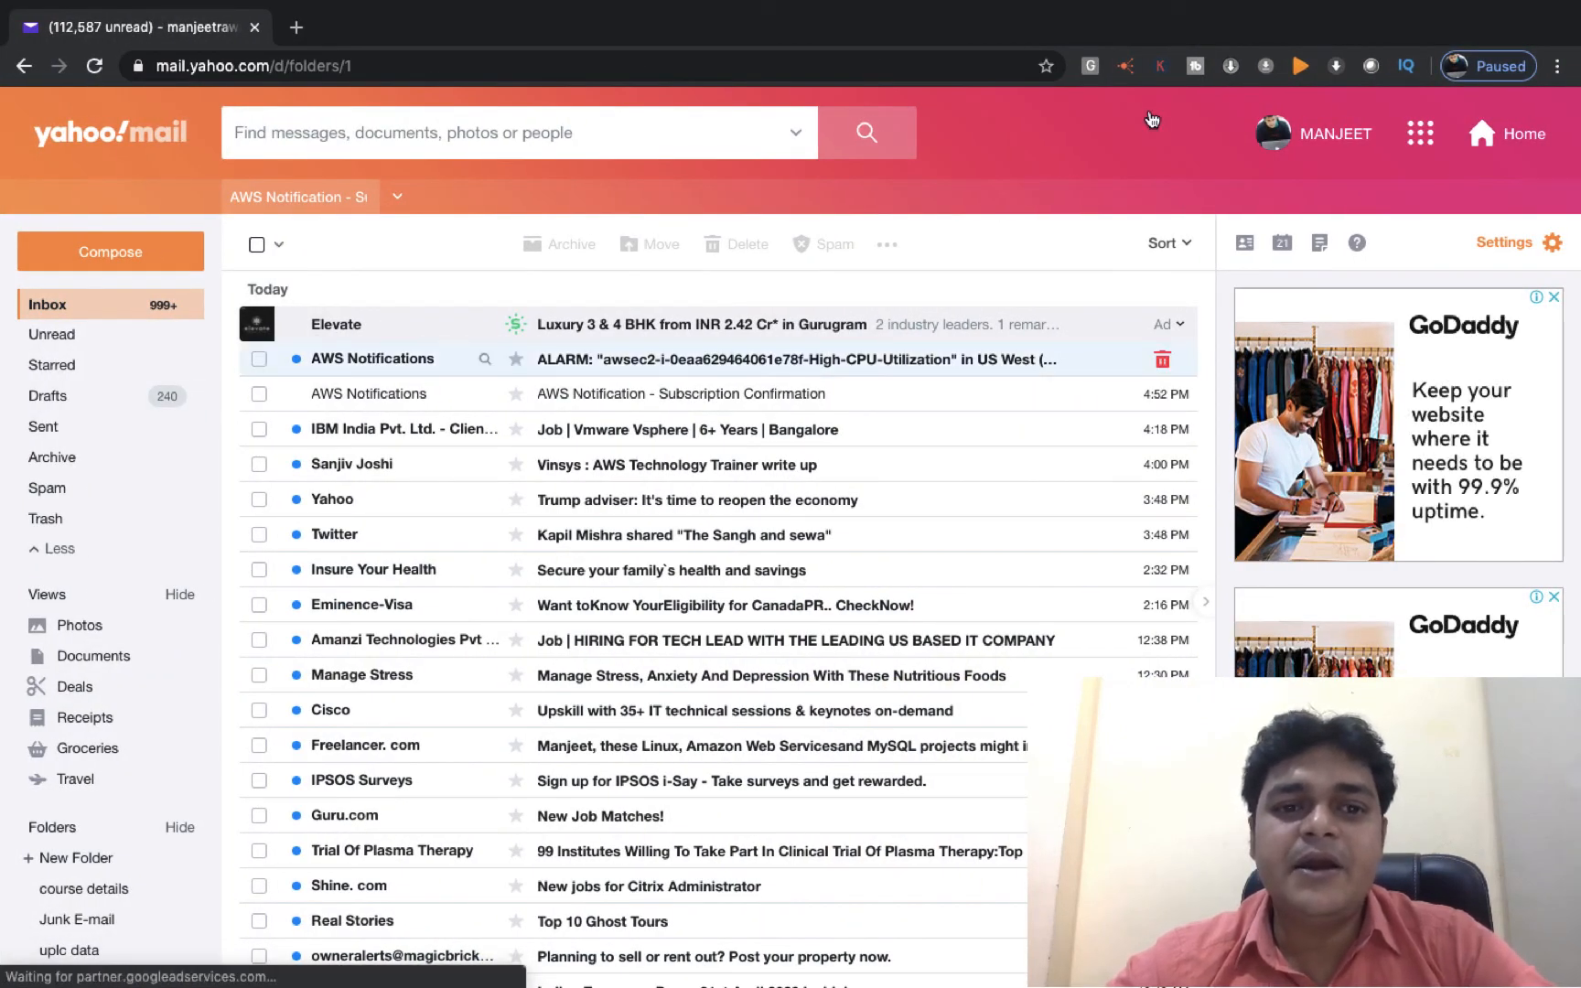
click(796, 360)
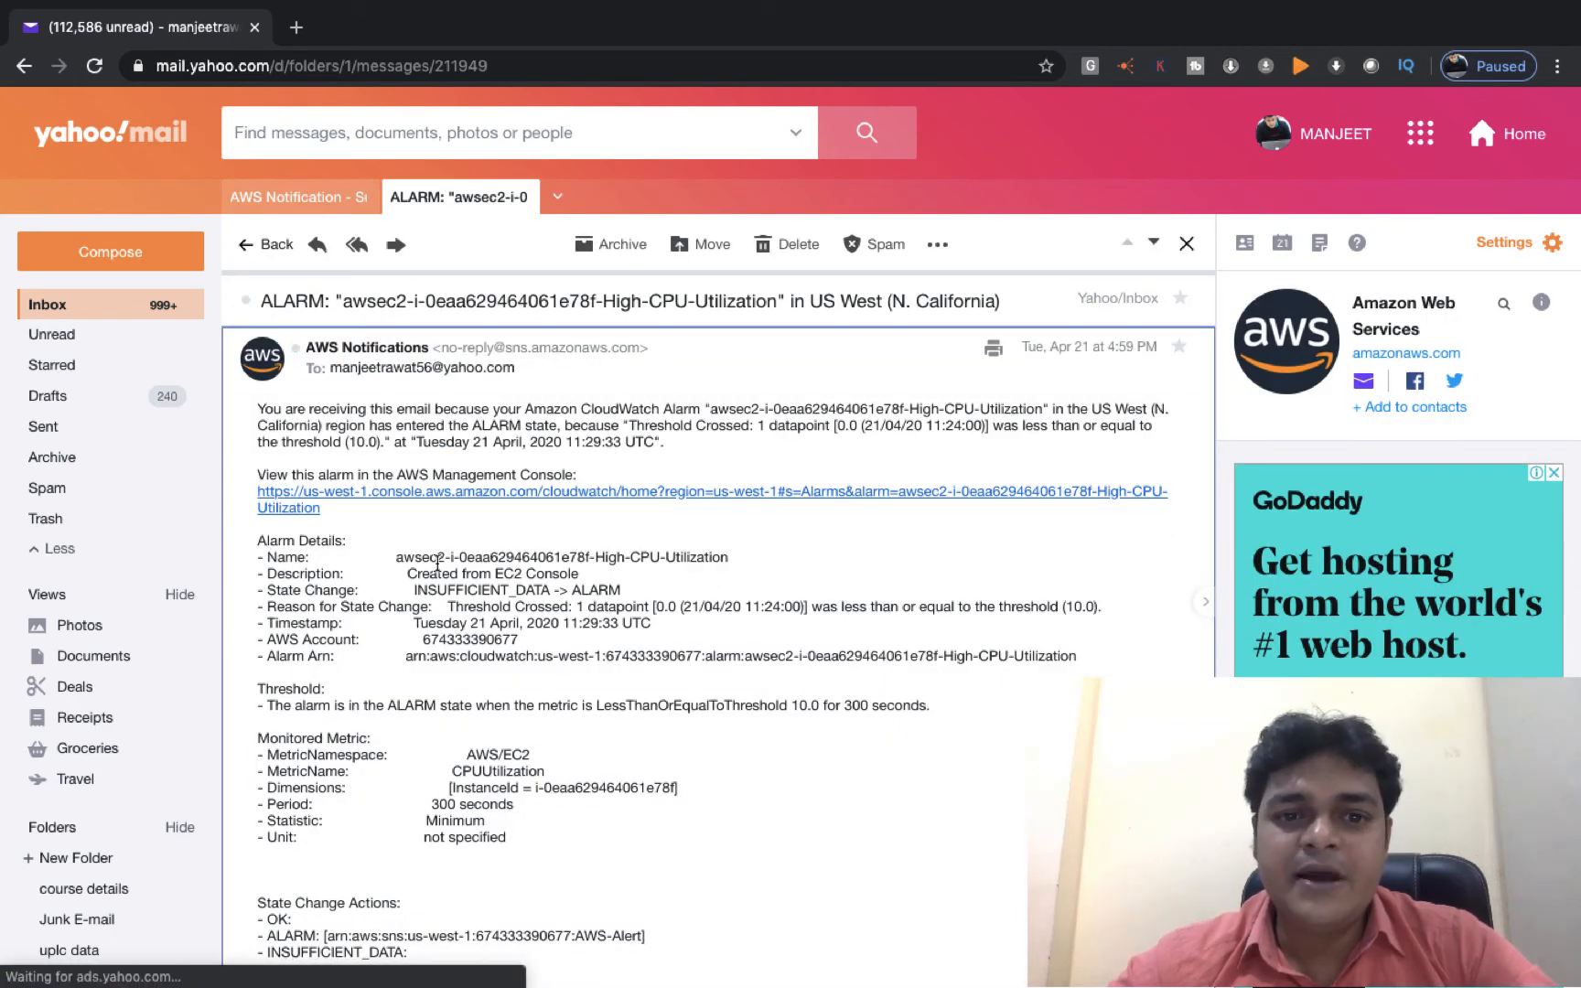
scroll(437, 565, down, 5)
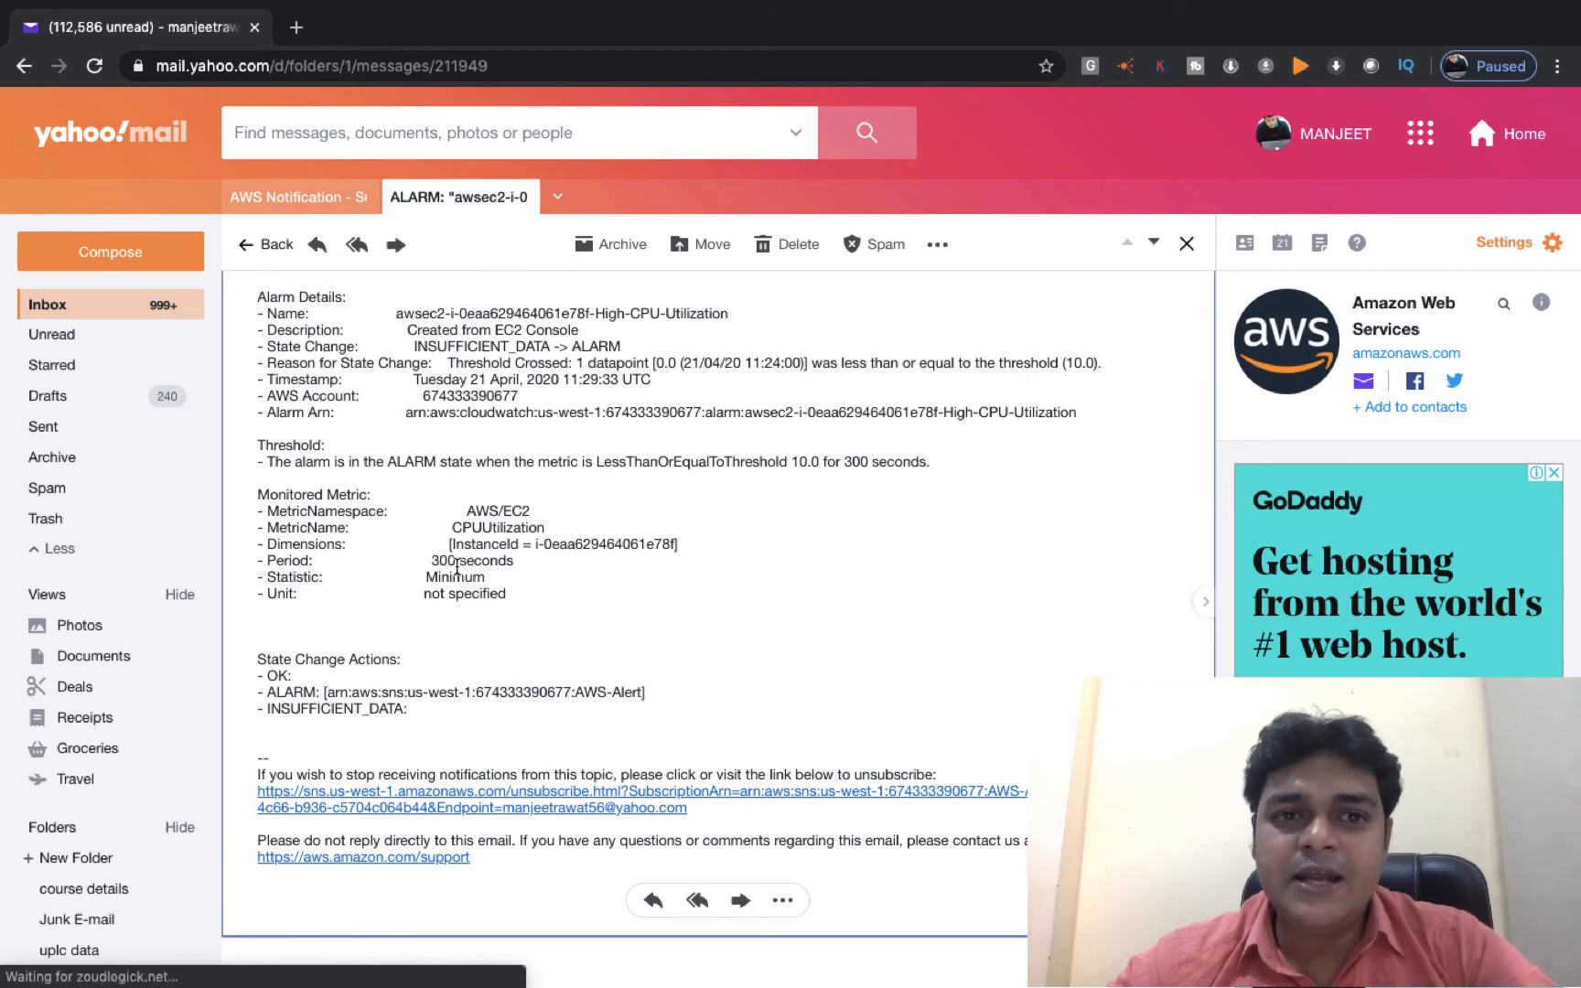
drag(510, 562, 457, 569)
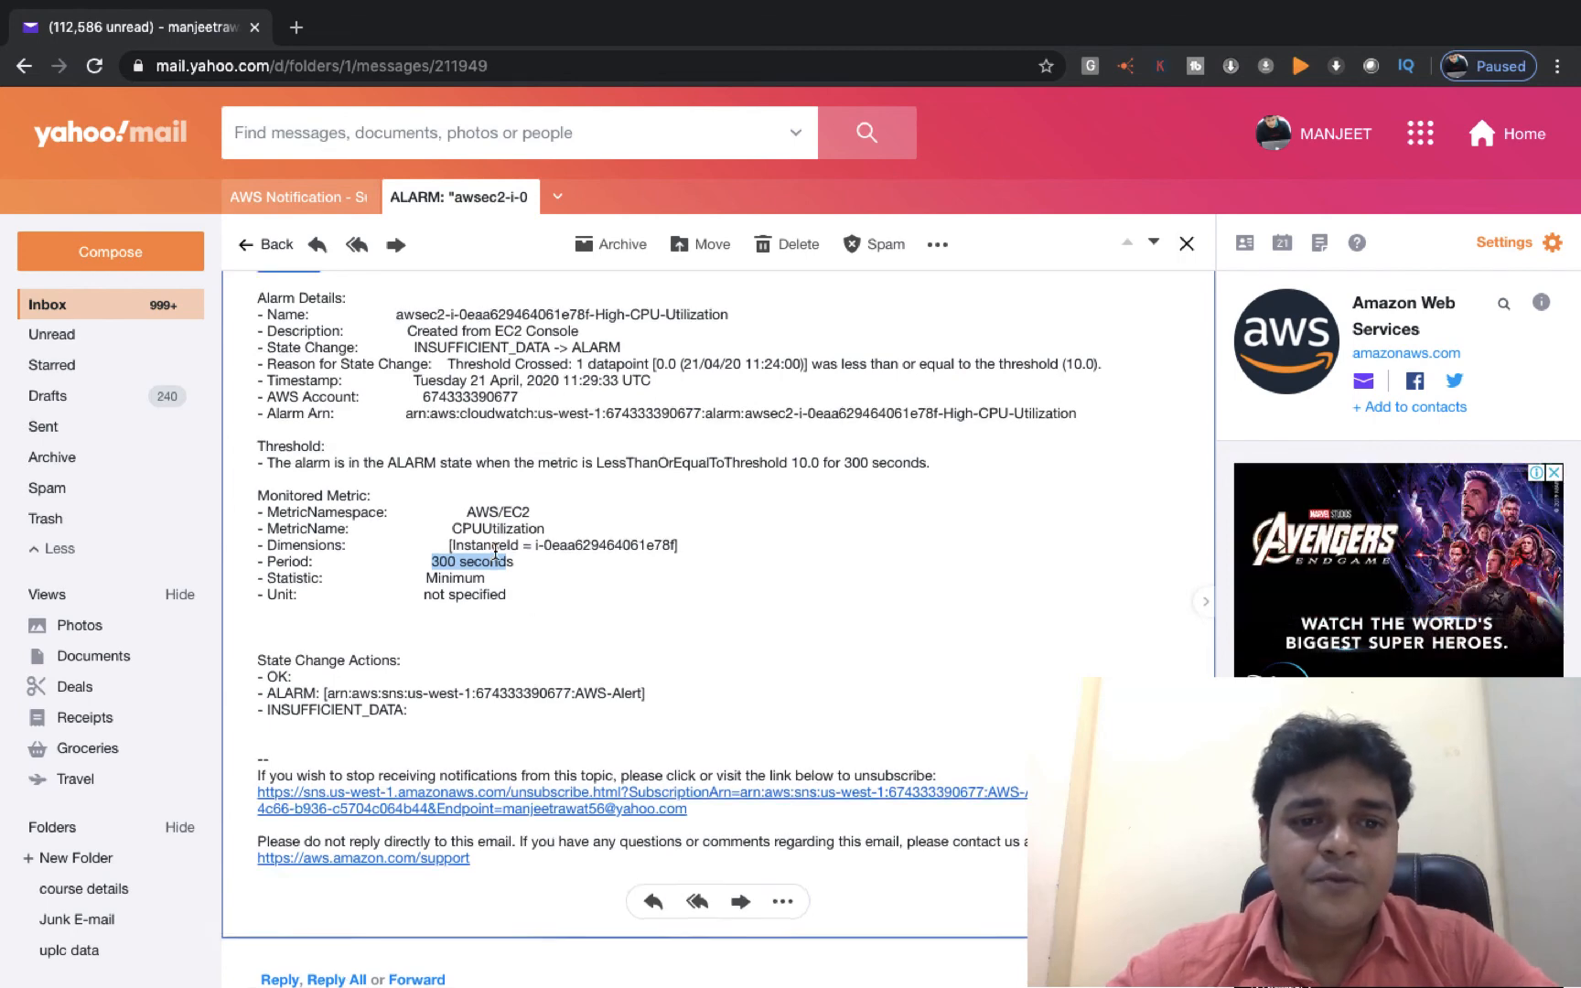
scroll(495, 553, up, 5)
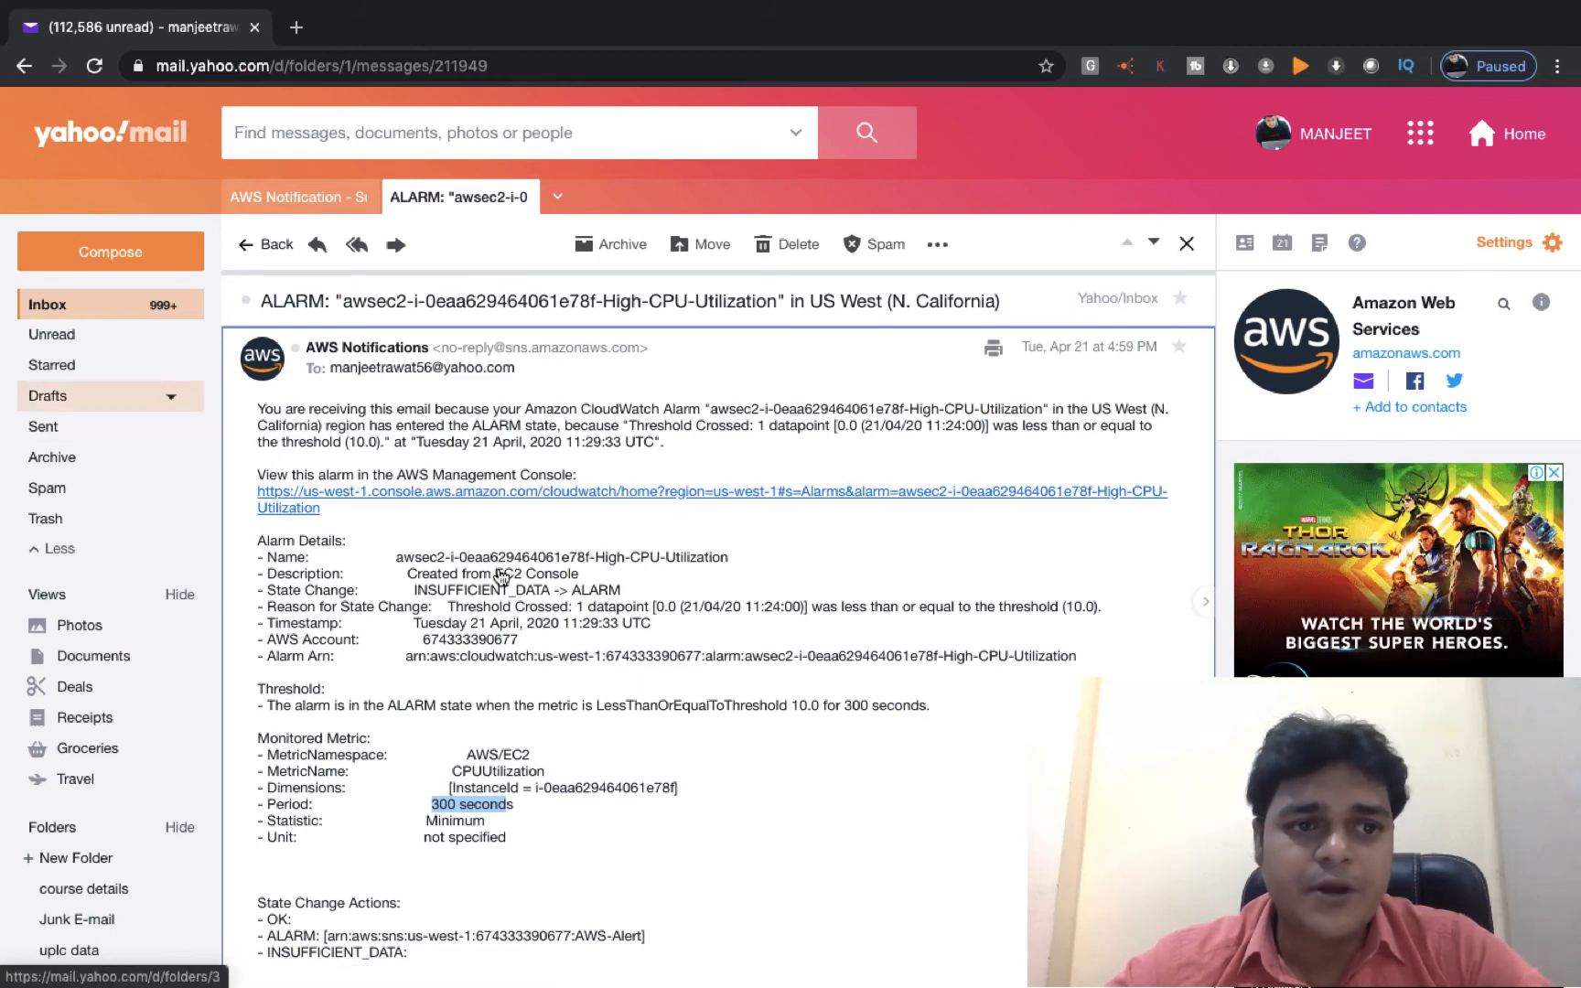
click(55, 303)
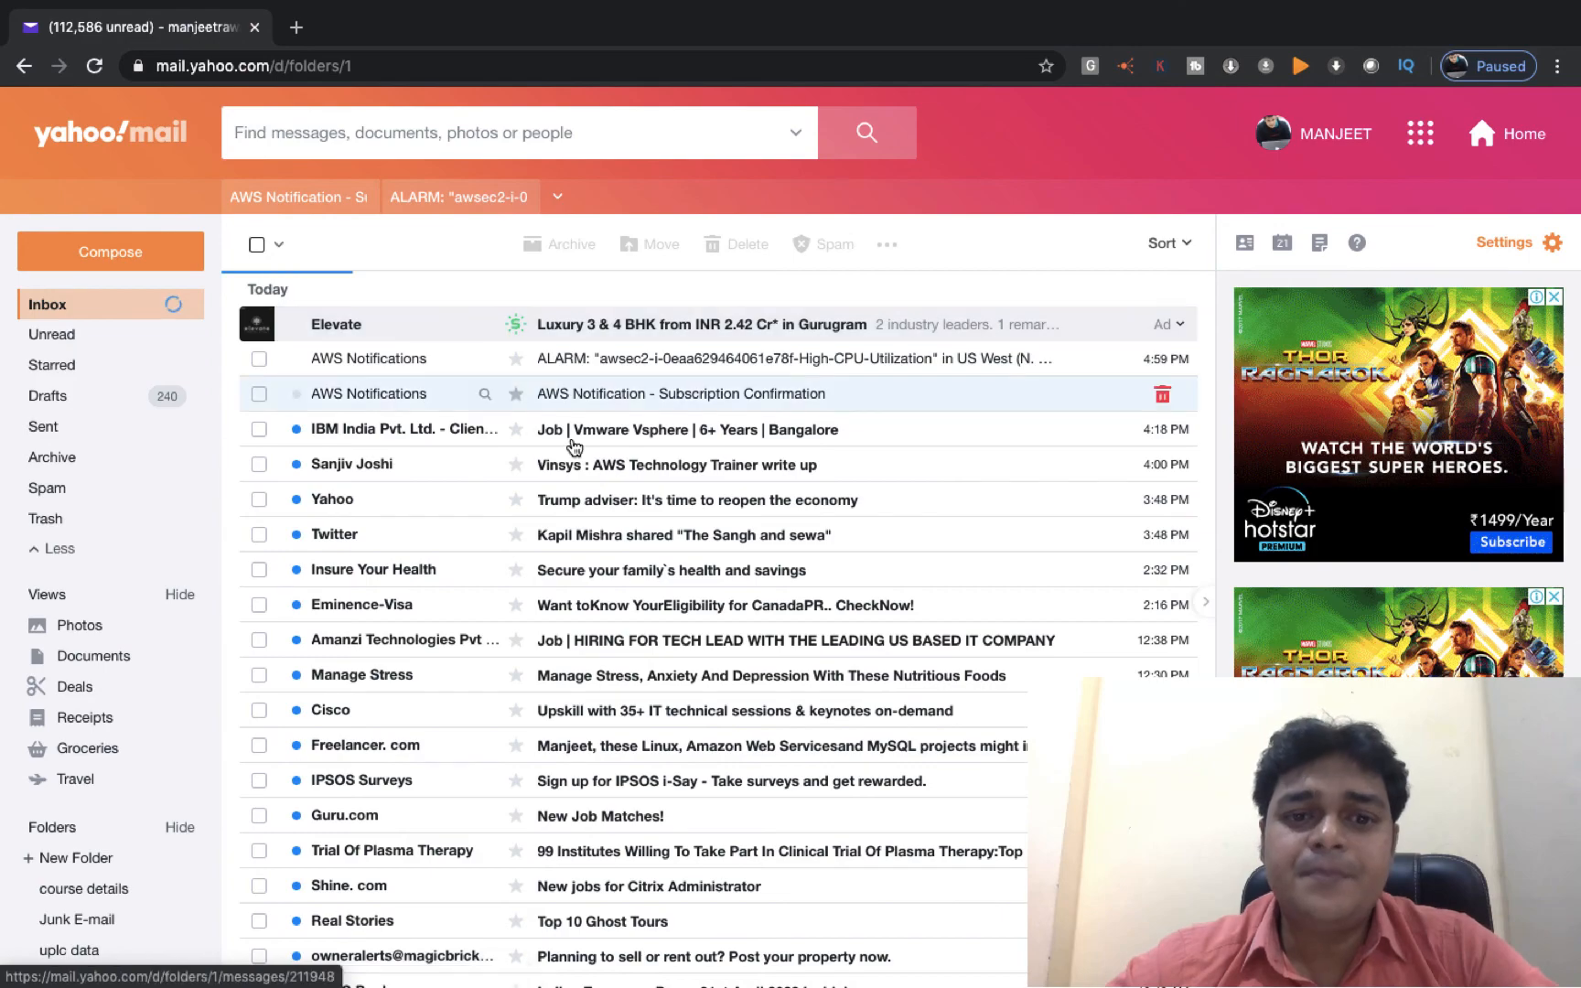
Flip between the desktop and full-screen Yahoo Mail, checking the screen recorder's Dock menu.
key(ctrl+Left)
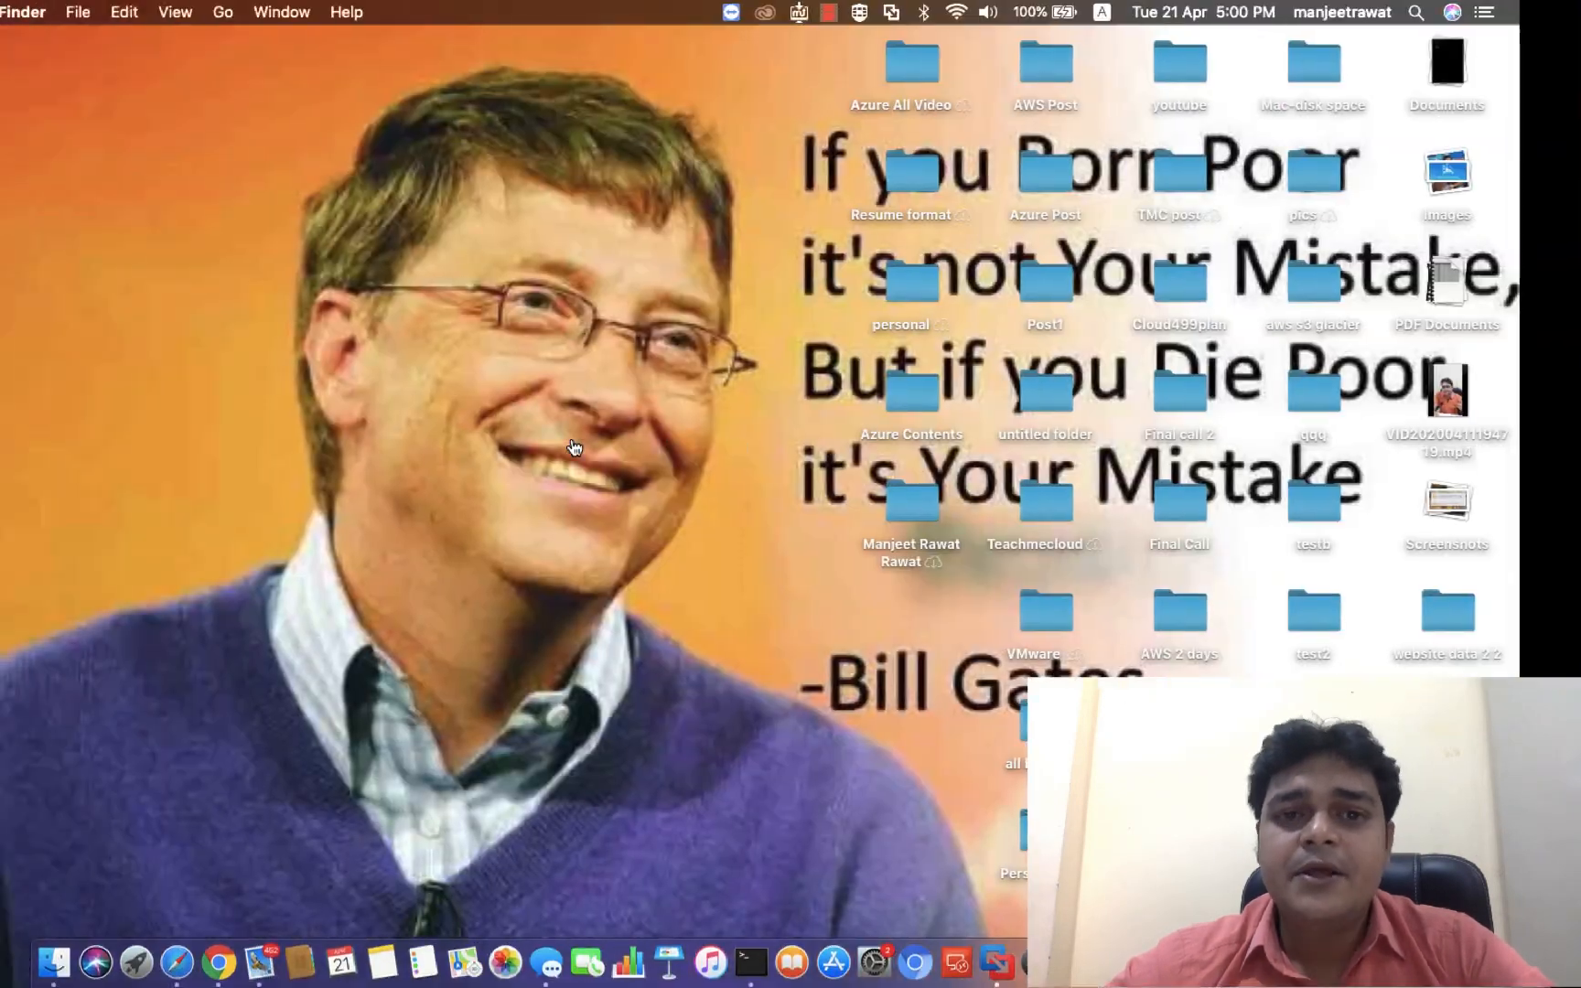
key(ctrl+Right)
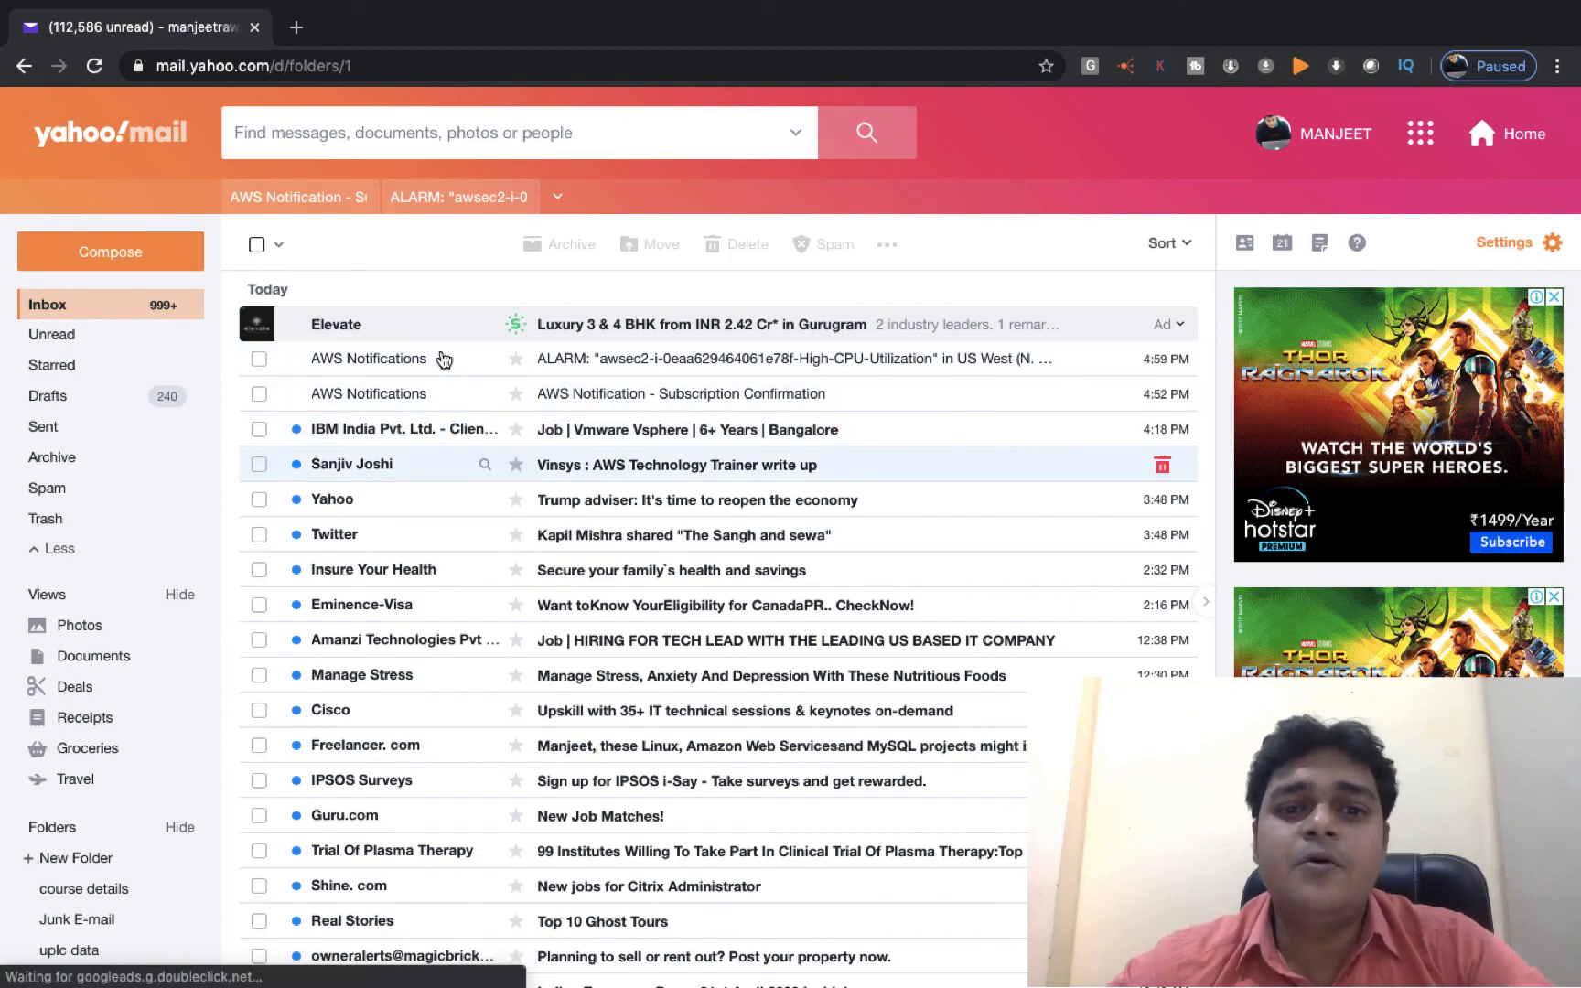
key(ctrl+Left)
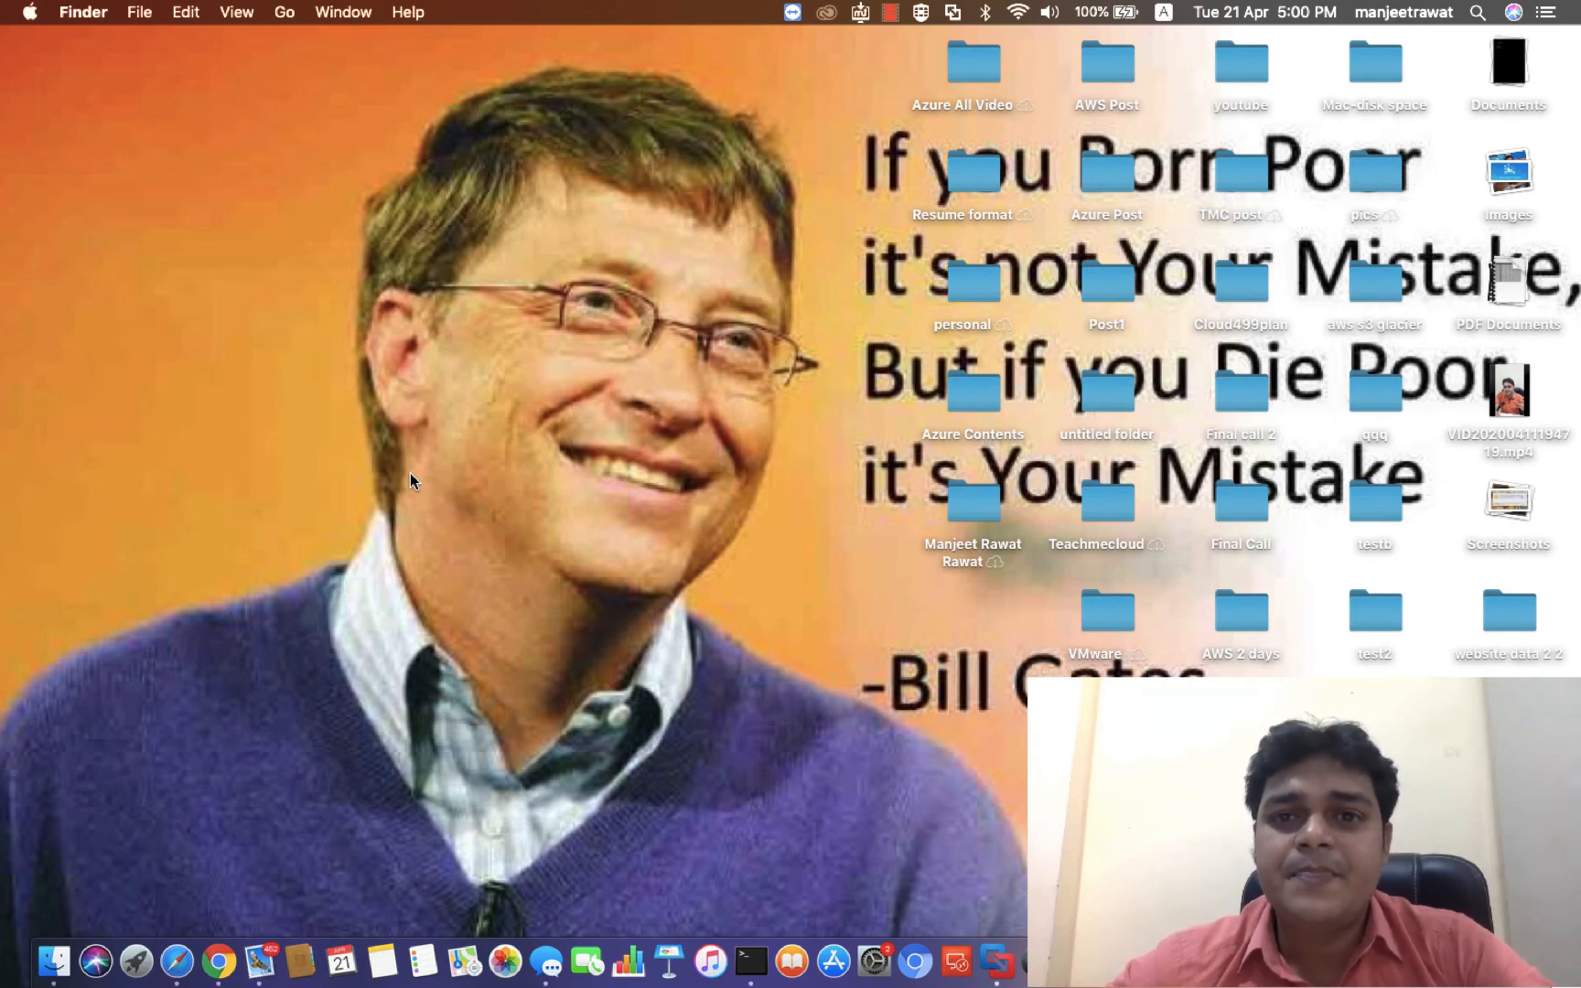
key(ctrl+Right)
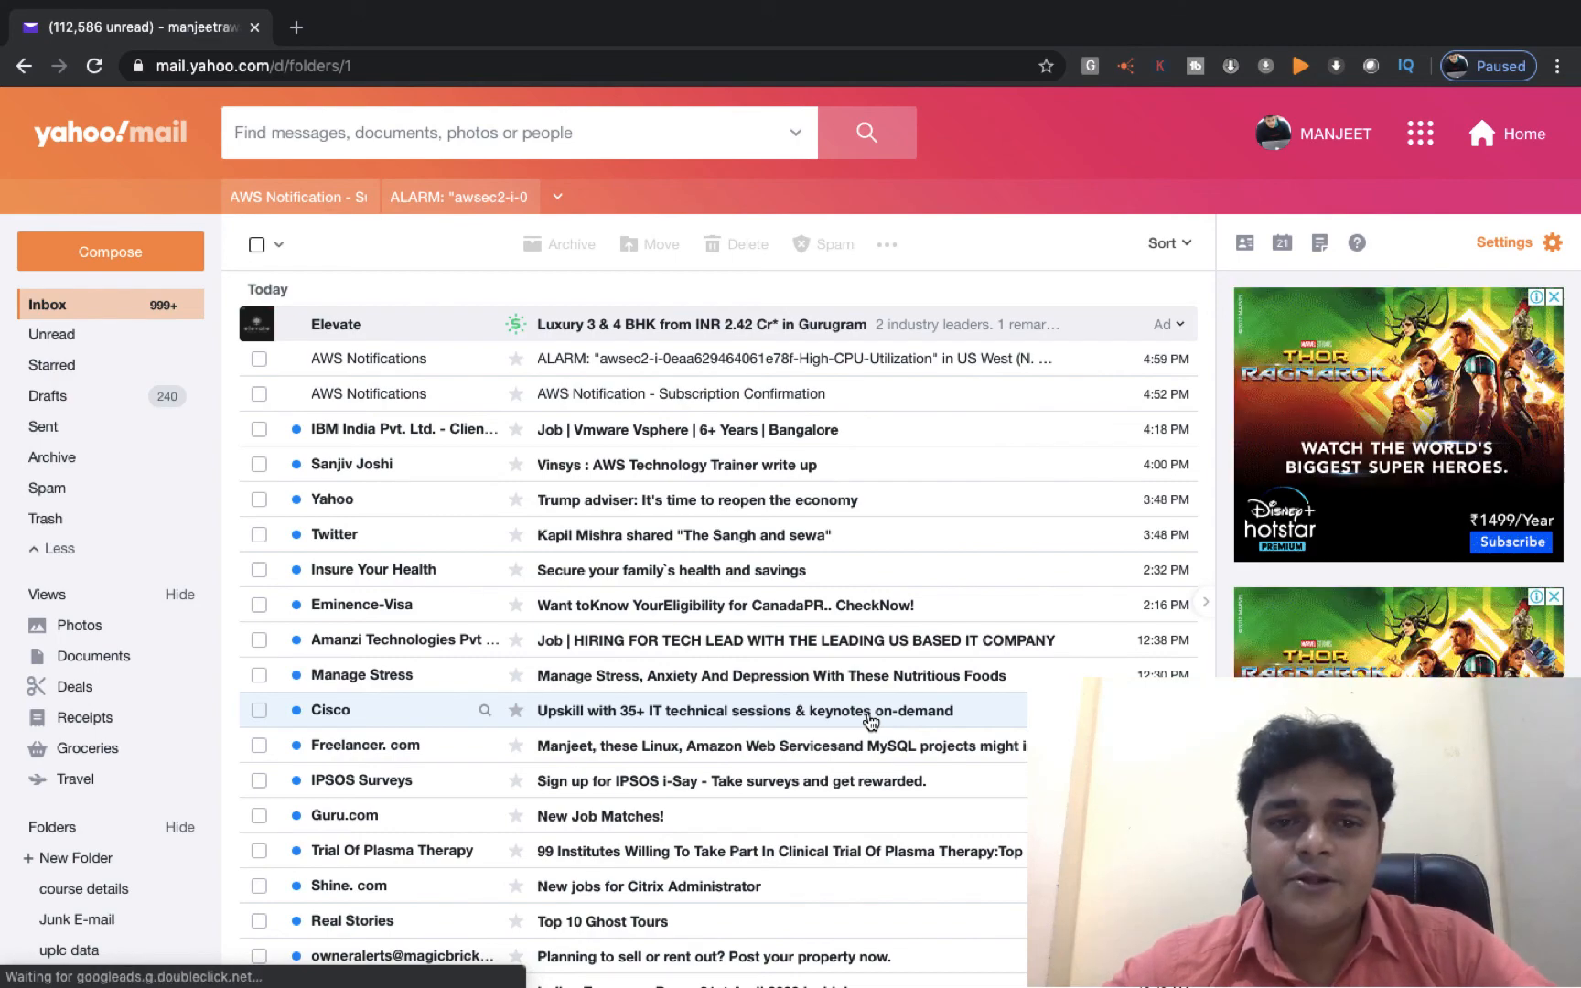
key(ctrl+Left)
right_click(1432, 961)
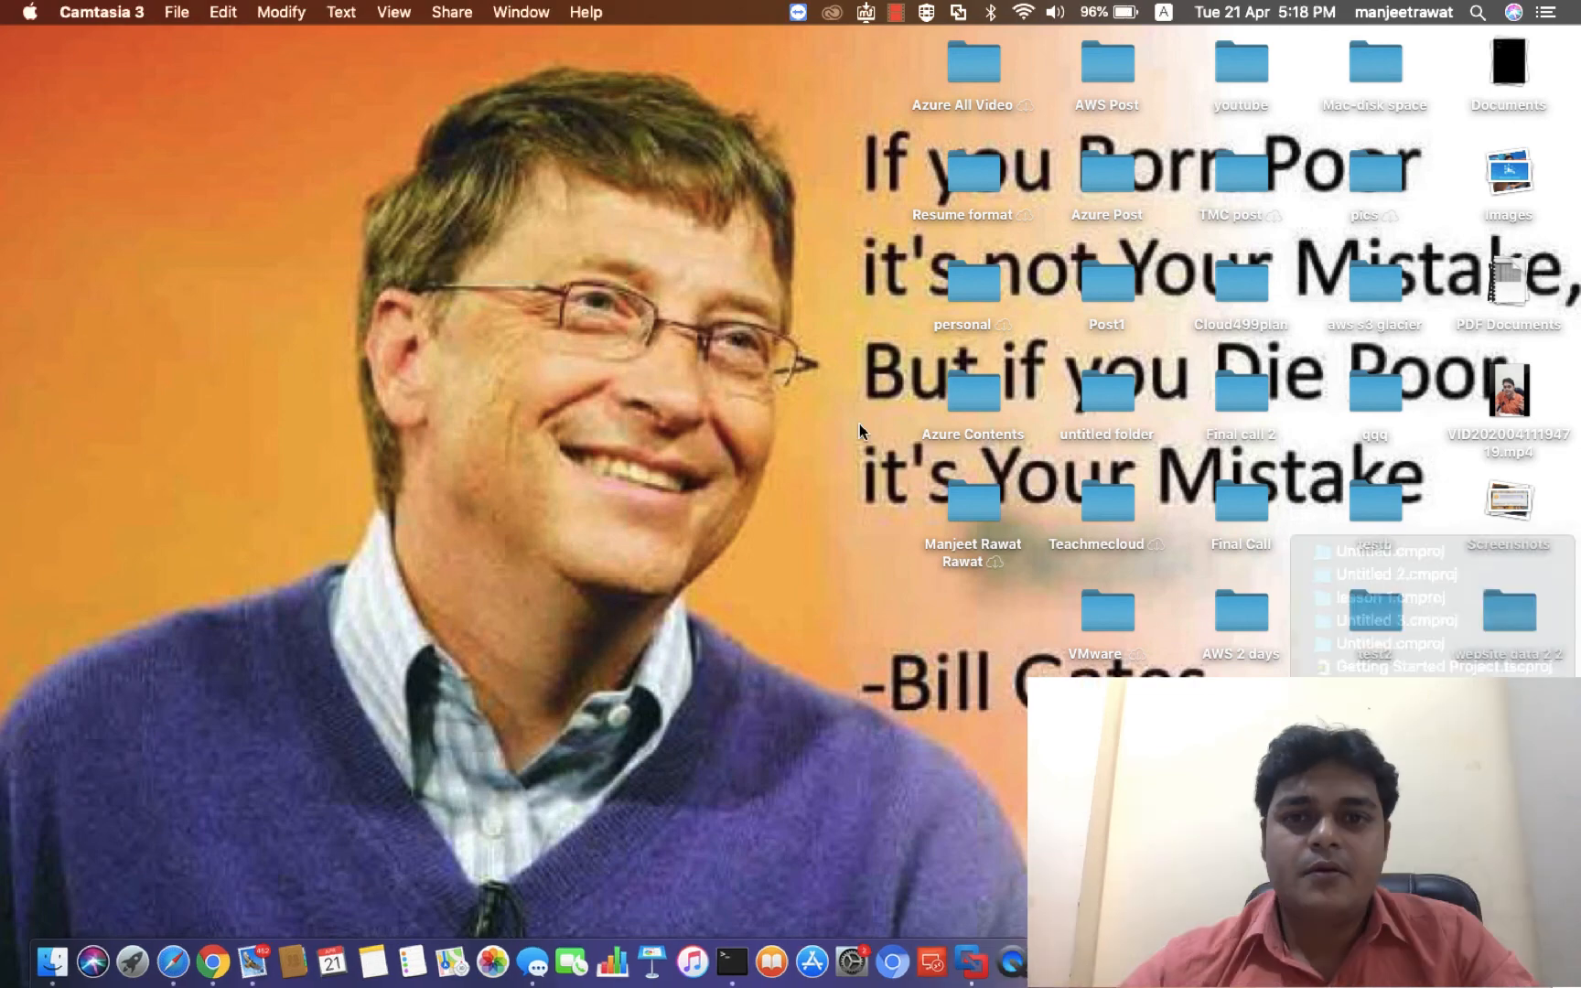
key(ctrl+Right)
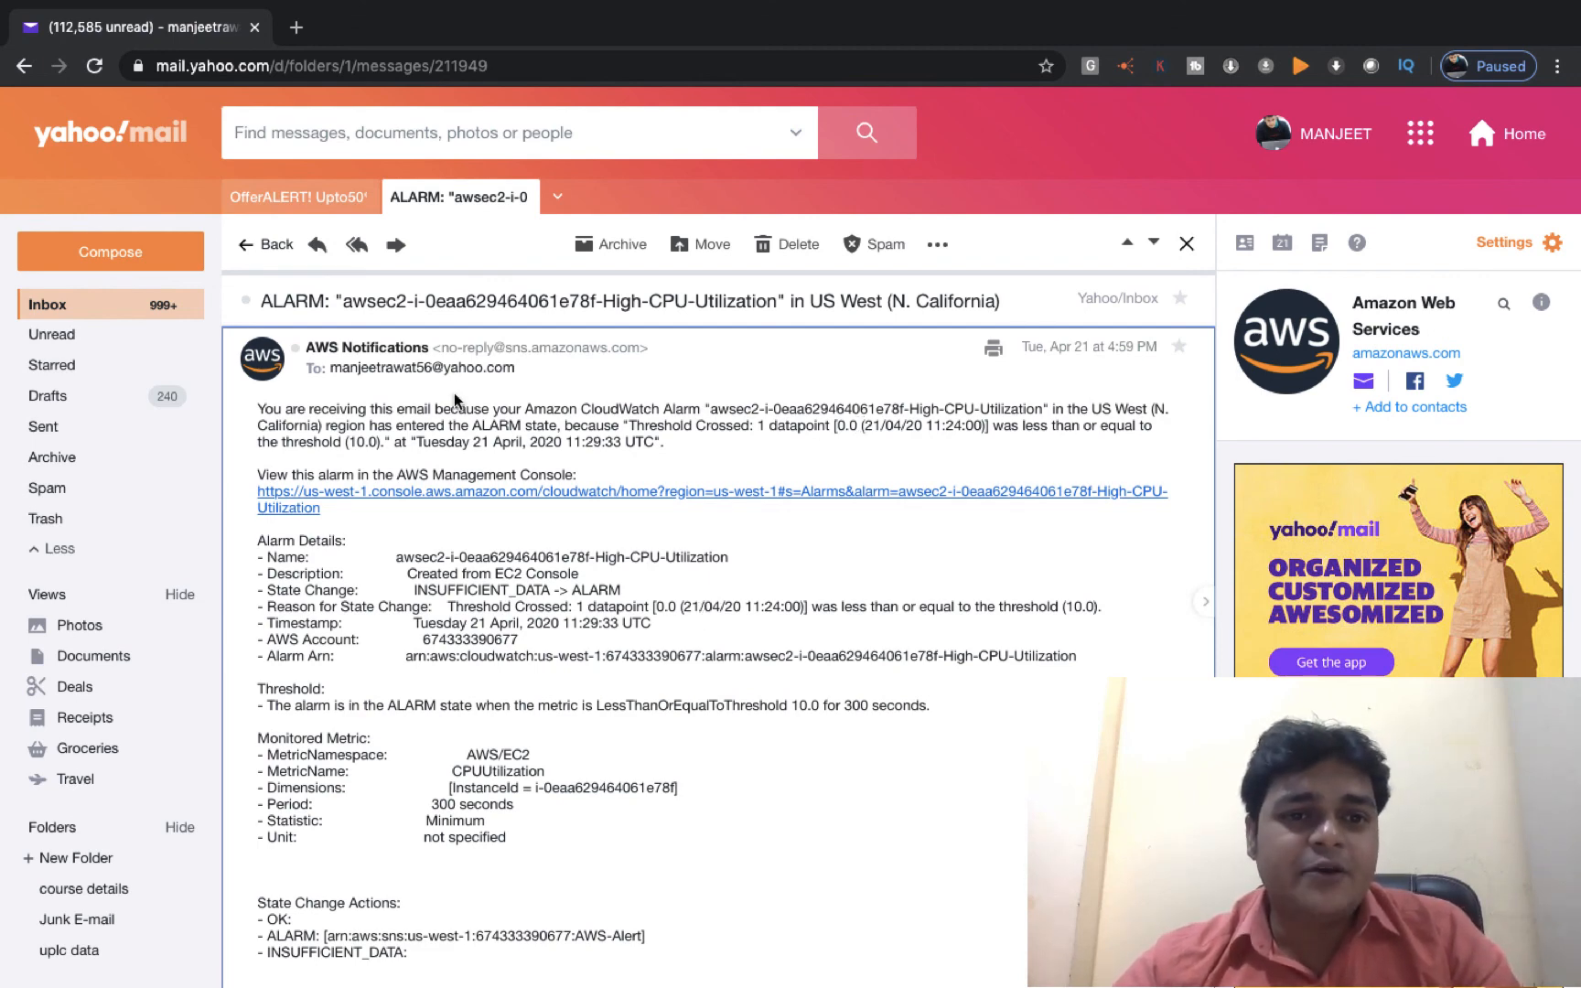
Review the ALARM email's subject, account details and Alarm Arn, then return to the EC2 console.
drag(1021, 297, 508, 301)
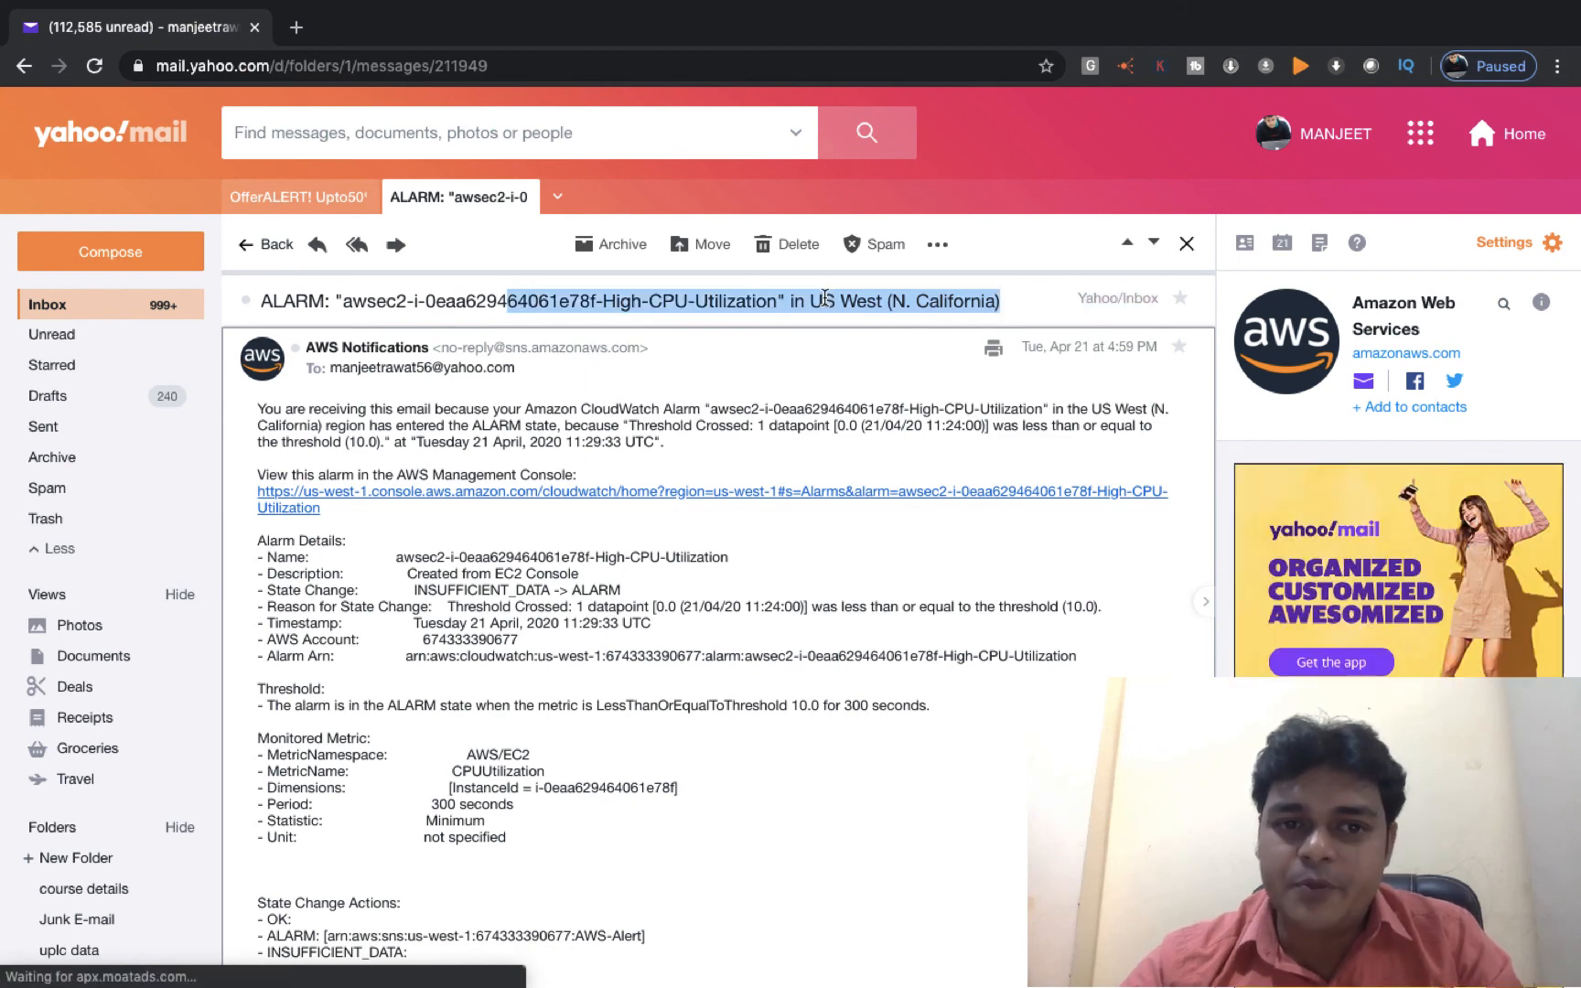
click(456, 305)
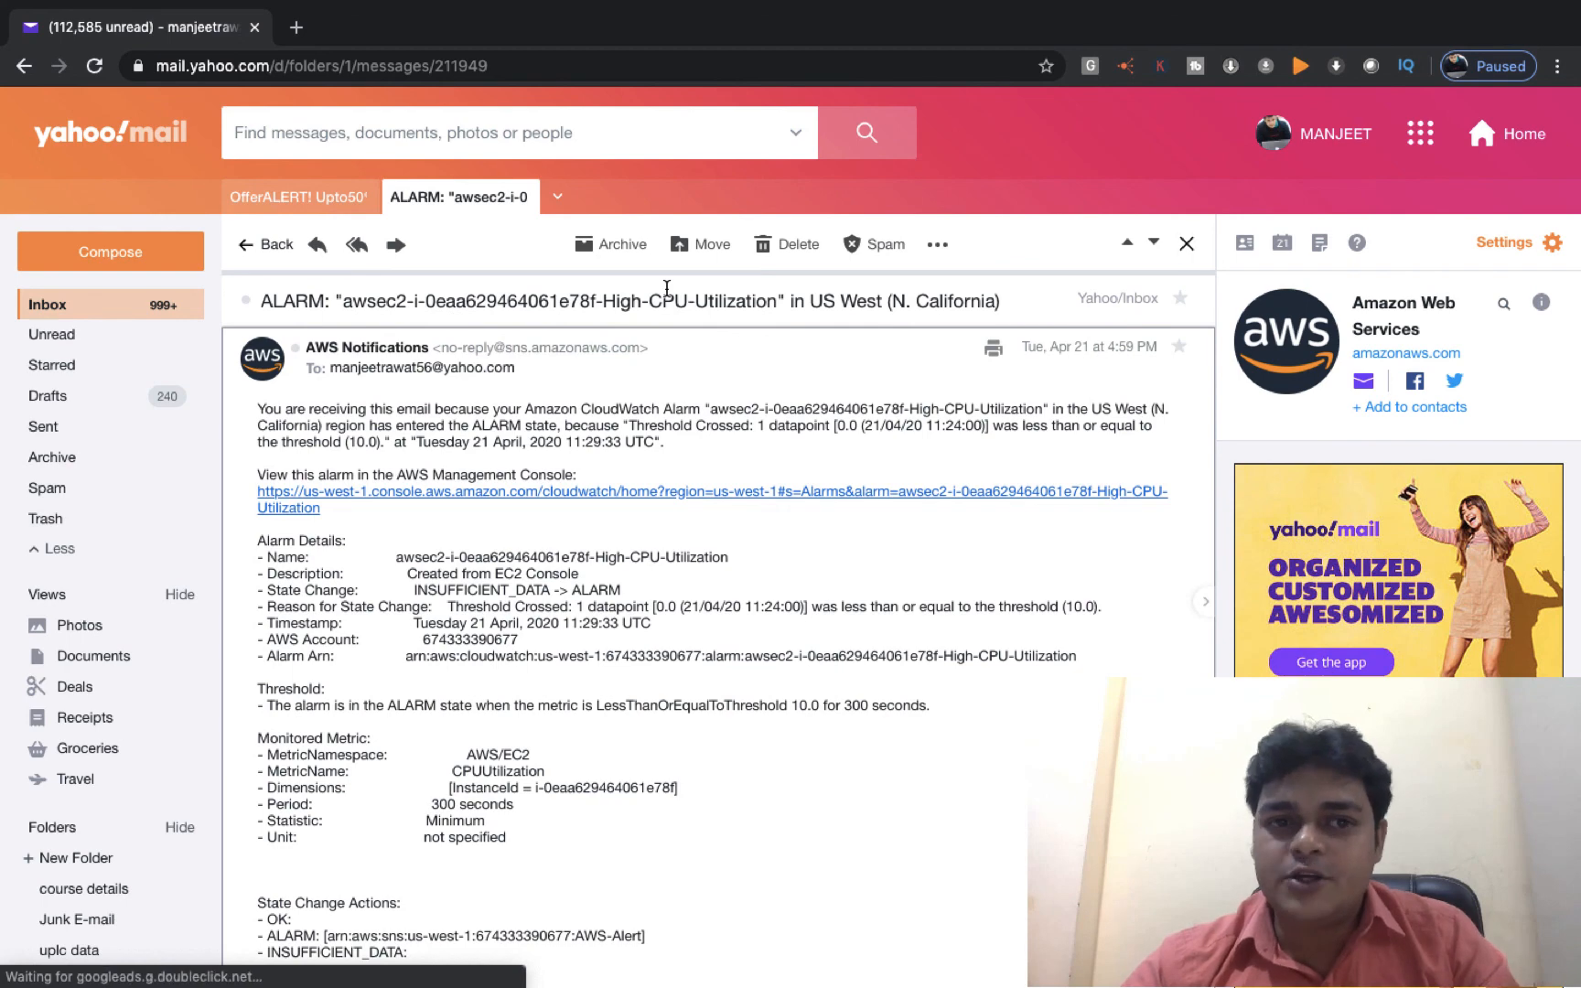
scroll(667, 288, down, 3)
scroll(667, 288, up, 1)
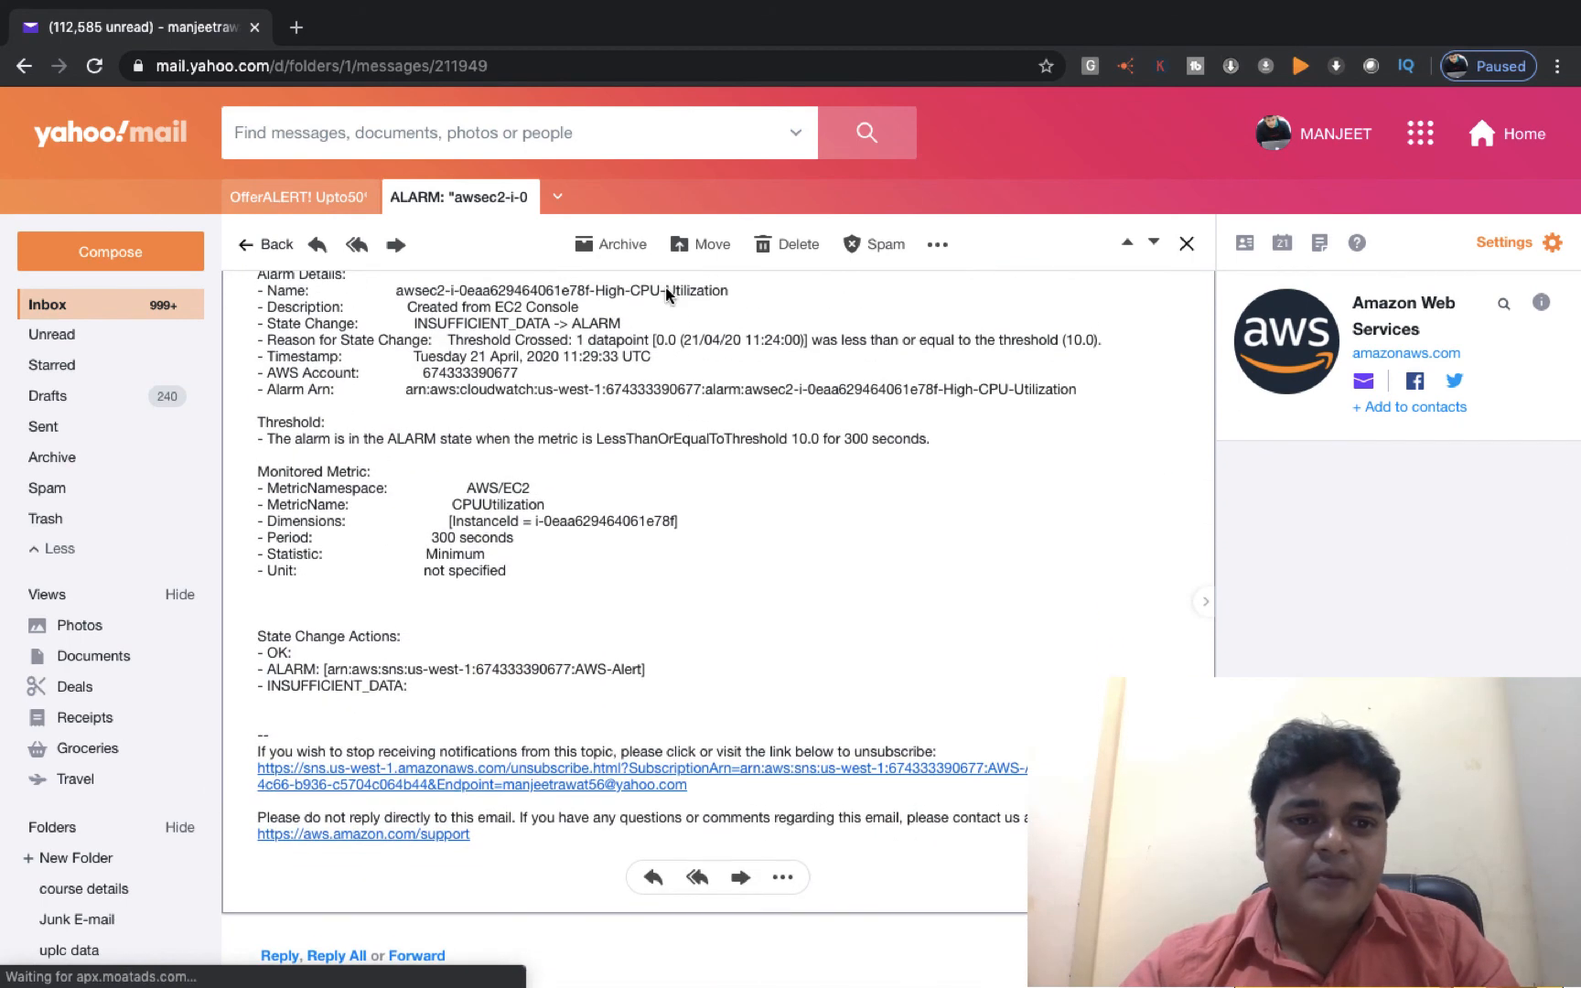
scroll(666, 286, up, 1)
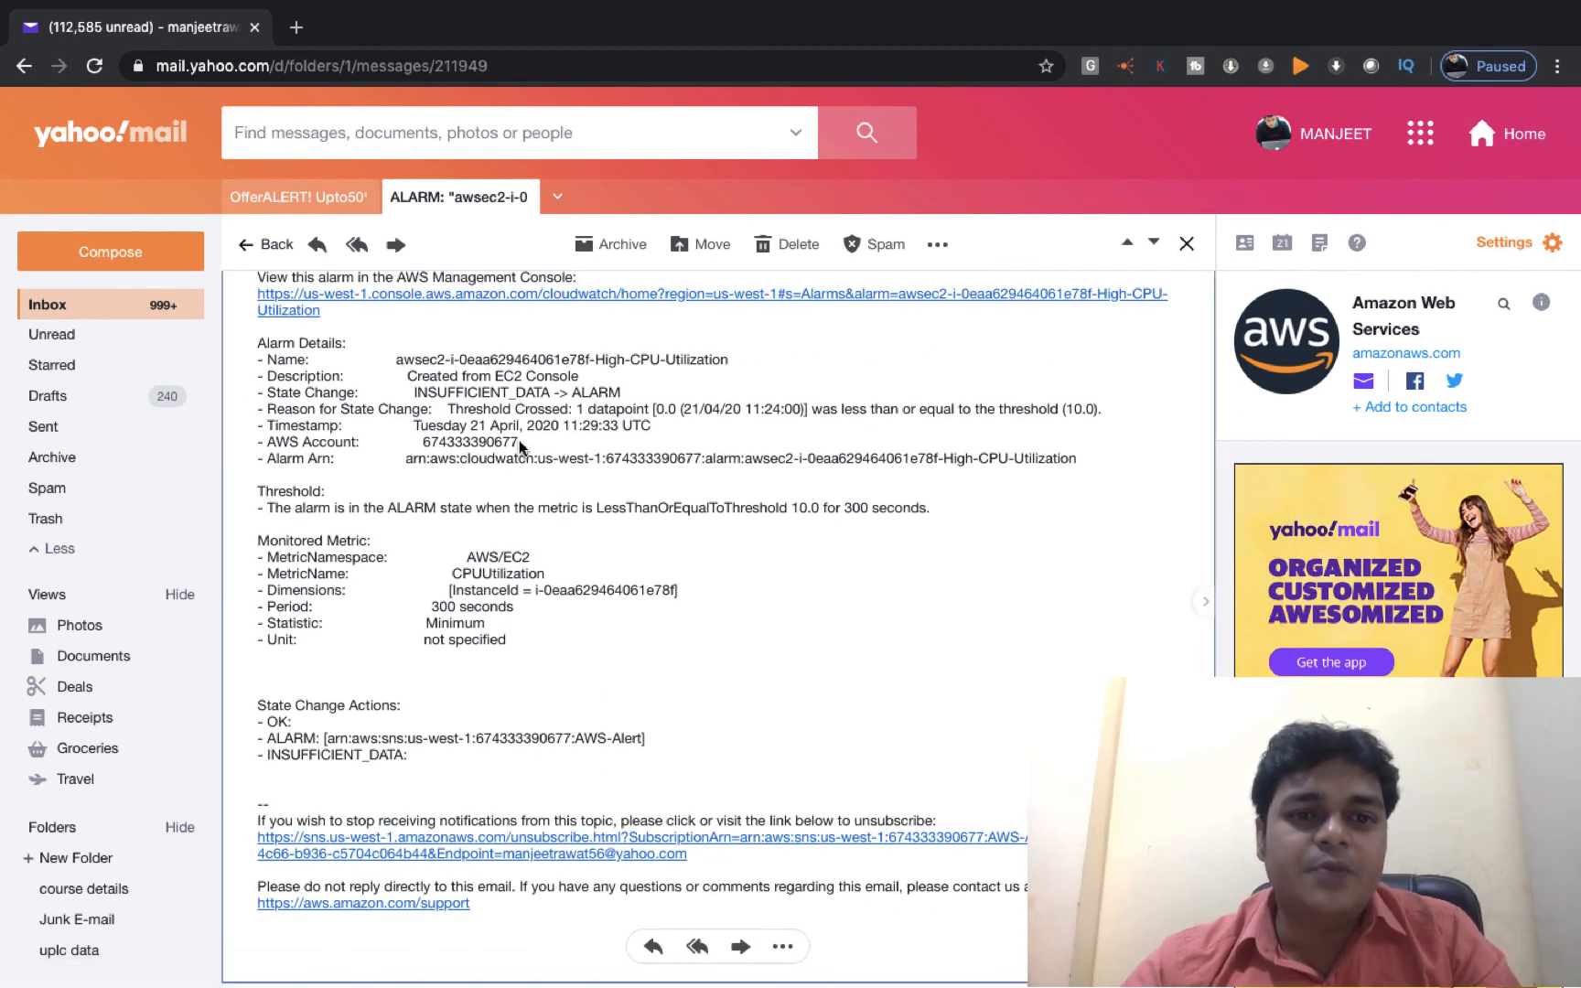
mouse_move(437, 441)
mouse_down()
mouse_move(520, 442)
mouse_move(406, 438)
mouse_up()
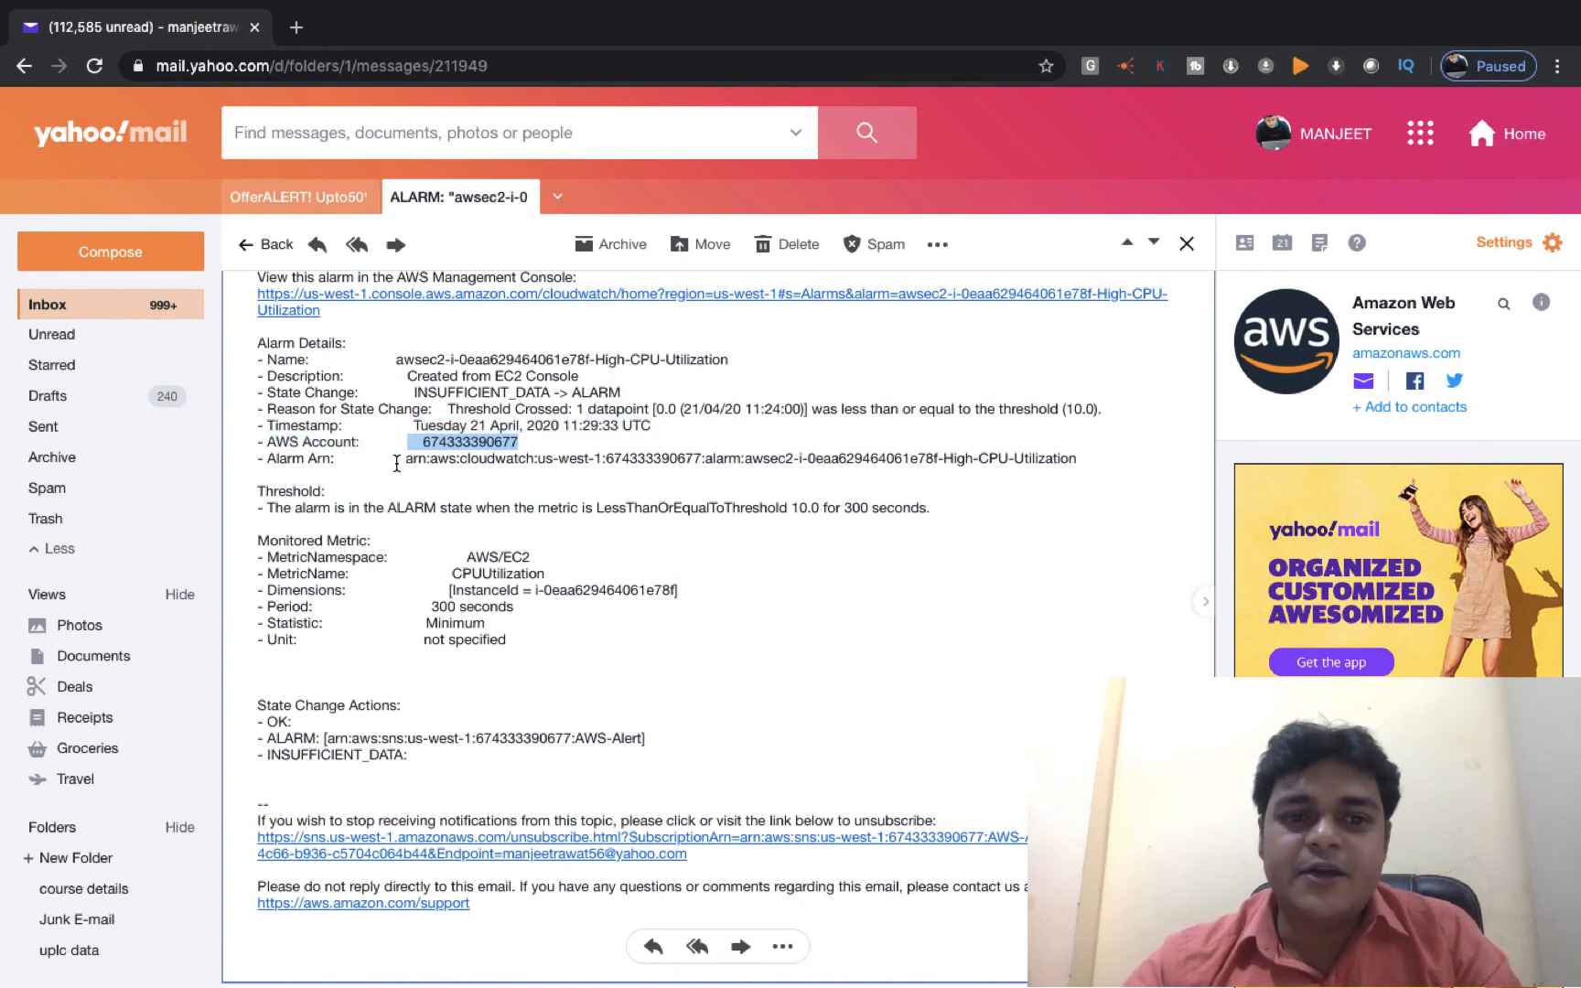
drag(398, 458, 559, 453)
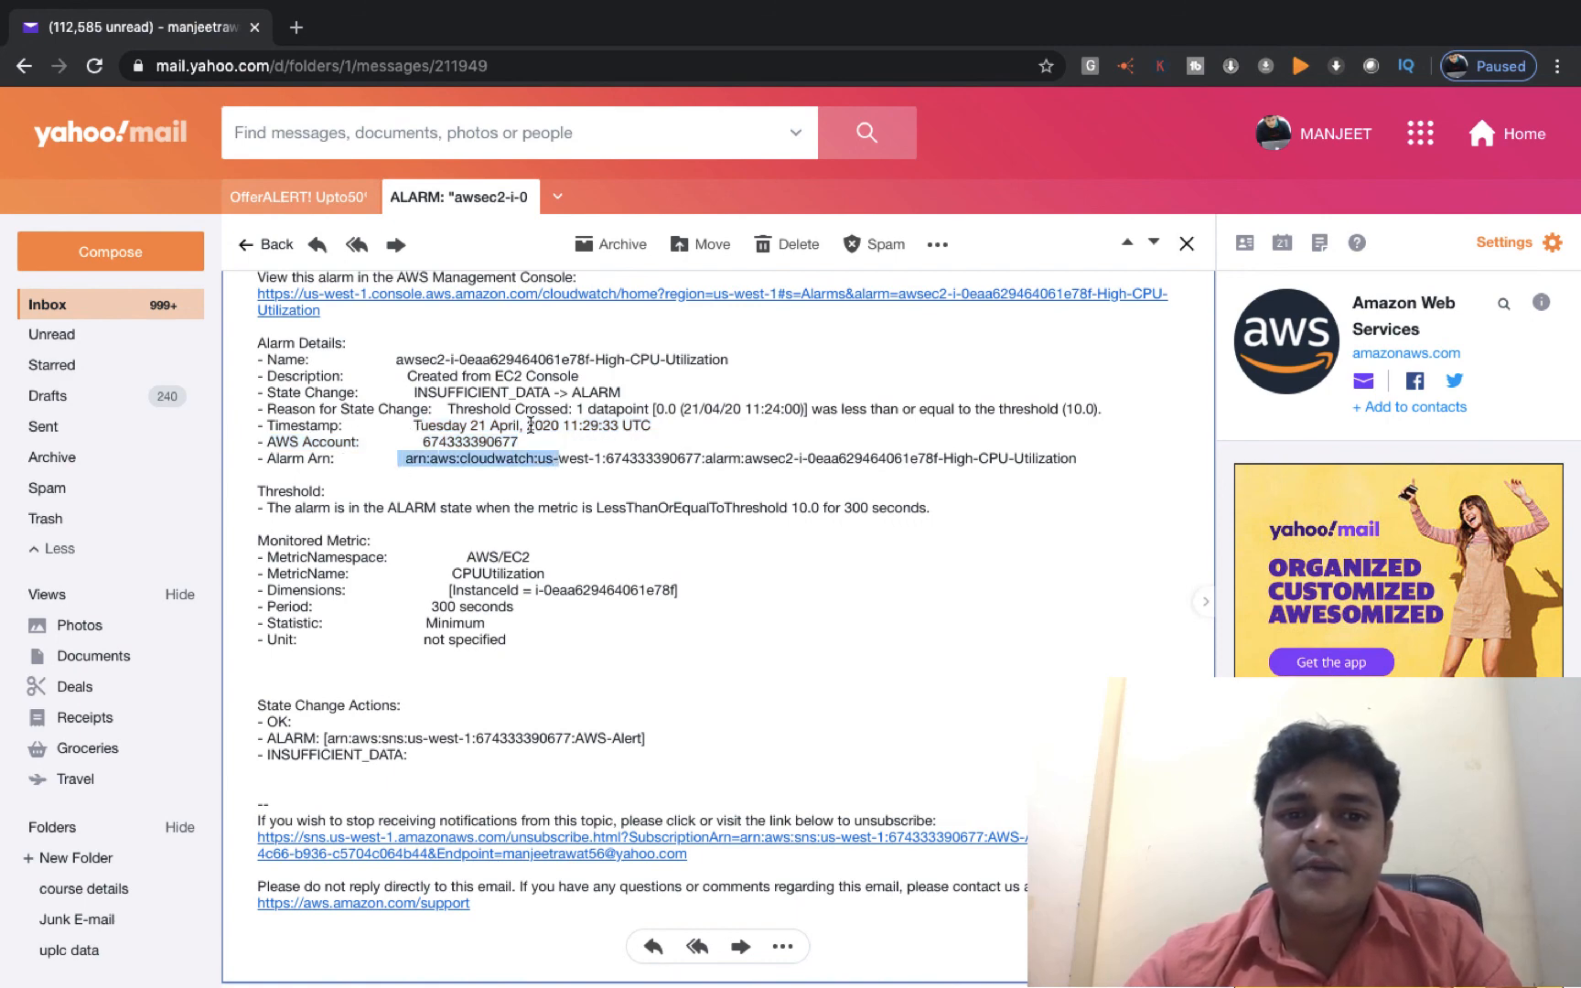
scroll(572, 395, up, 1)
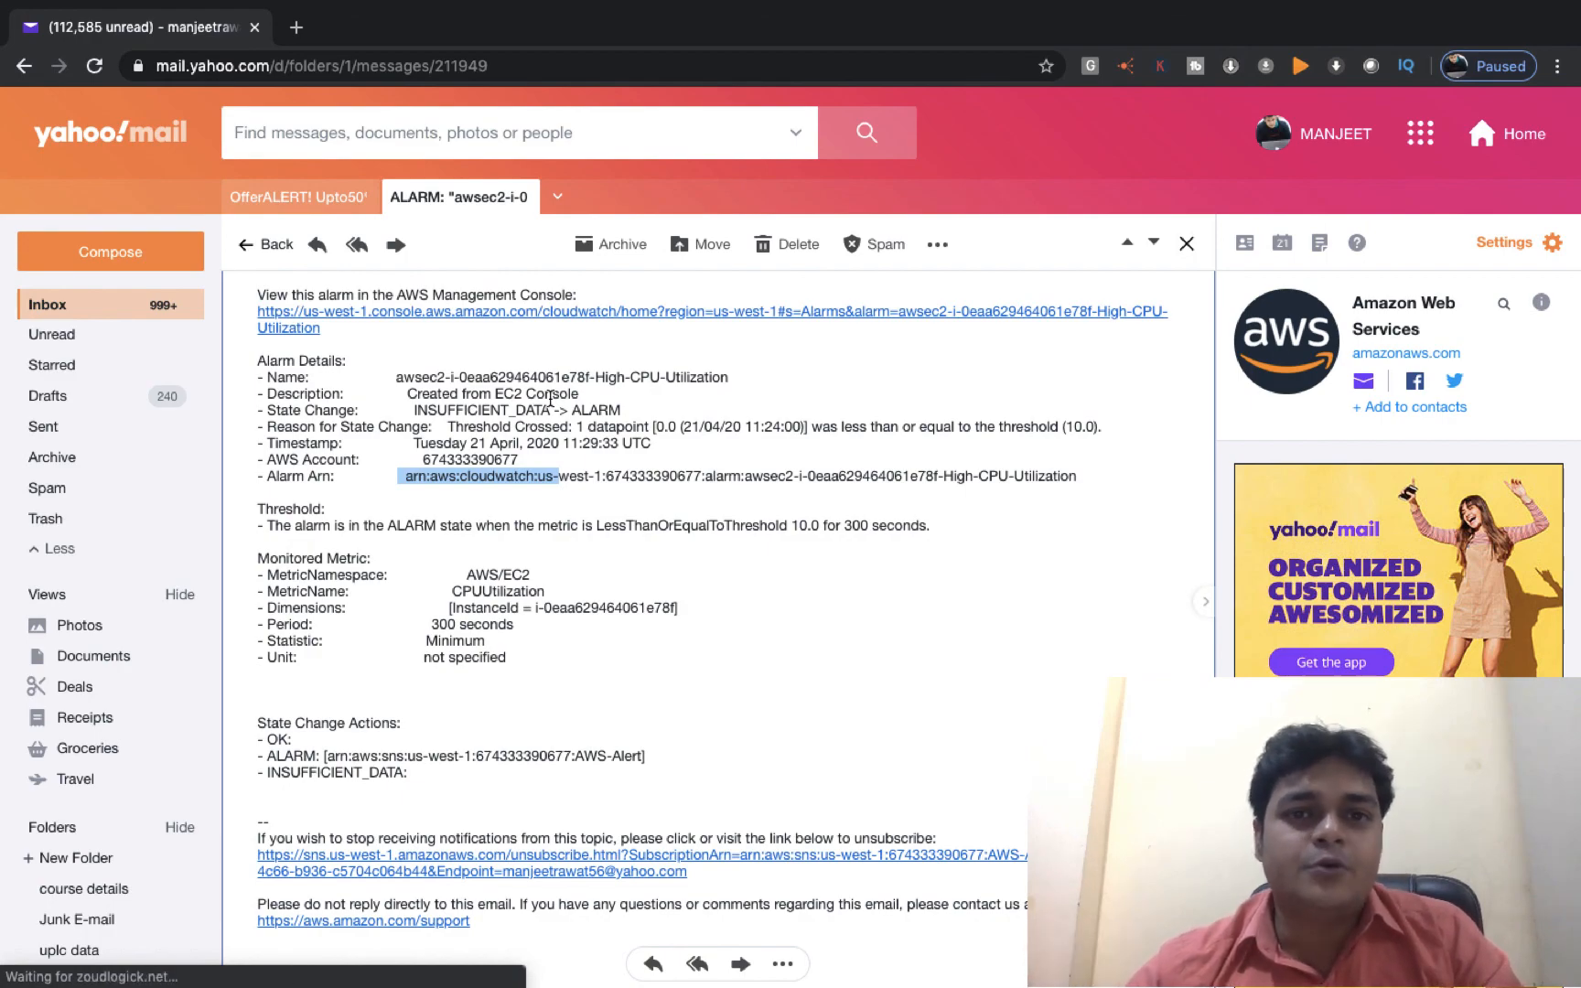
key(ctrl+Left)
key(ctrl+Right)
key(ctrl+Right)
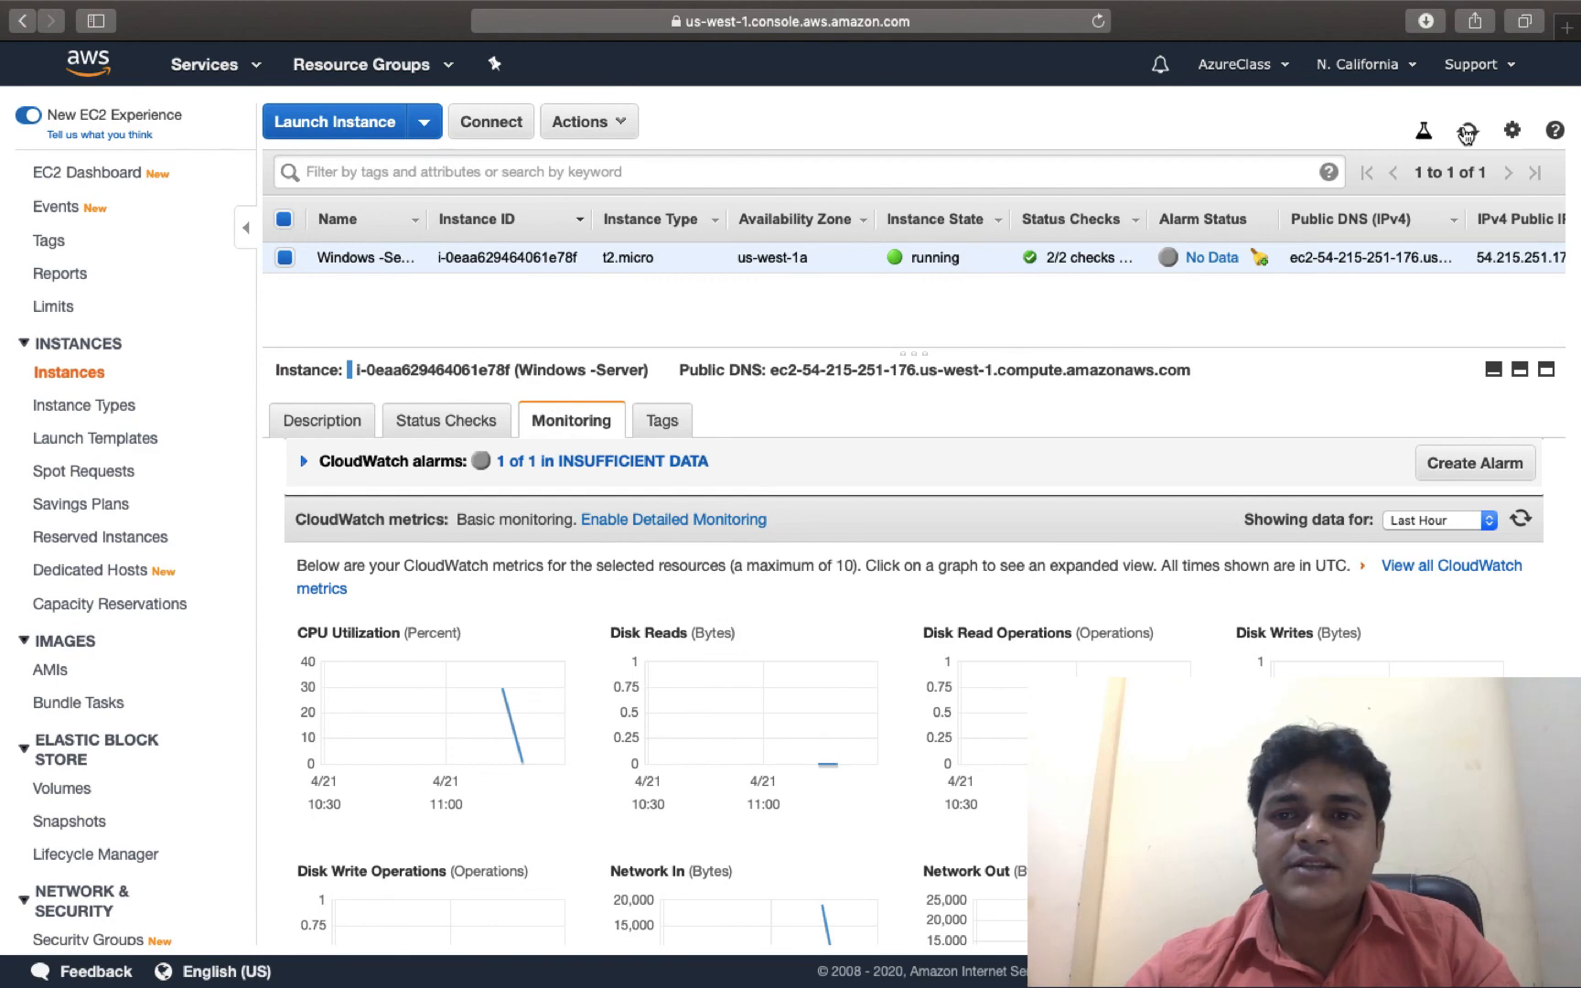
Refresh the instance list to confirm the Windows -Server alarm status shows ALARM, then switch to Pages.
click(1458, 129)
scroll(772, 576, down, 2)
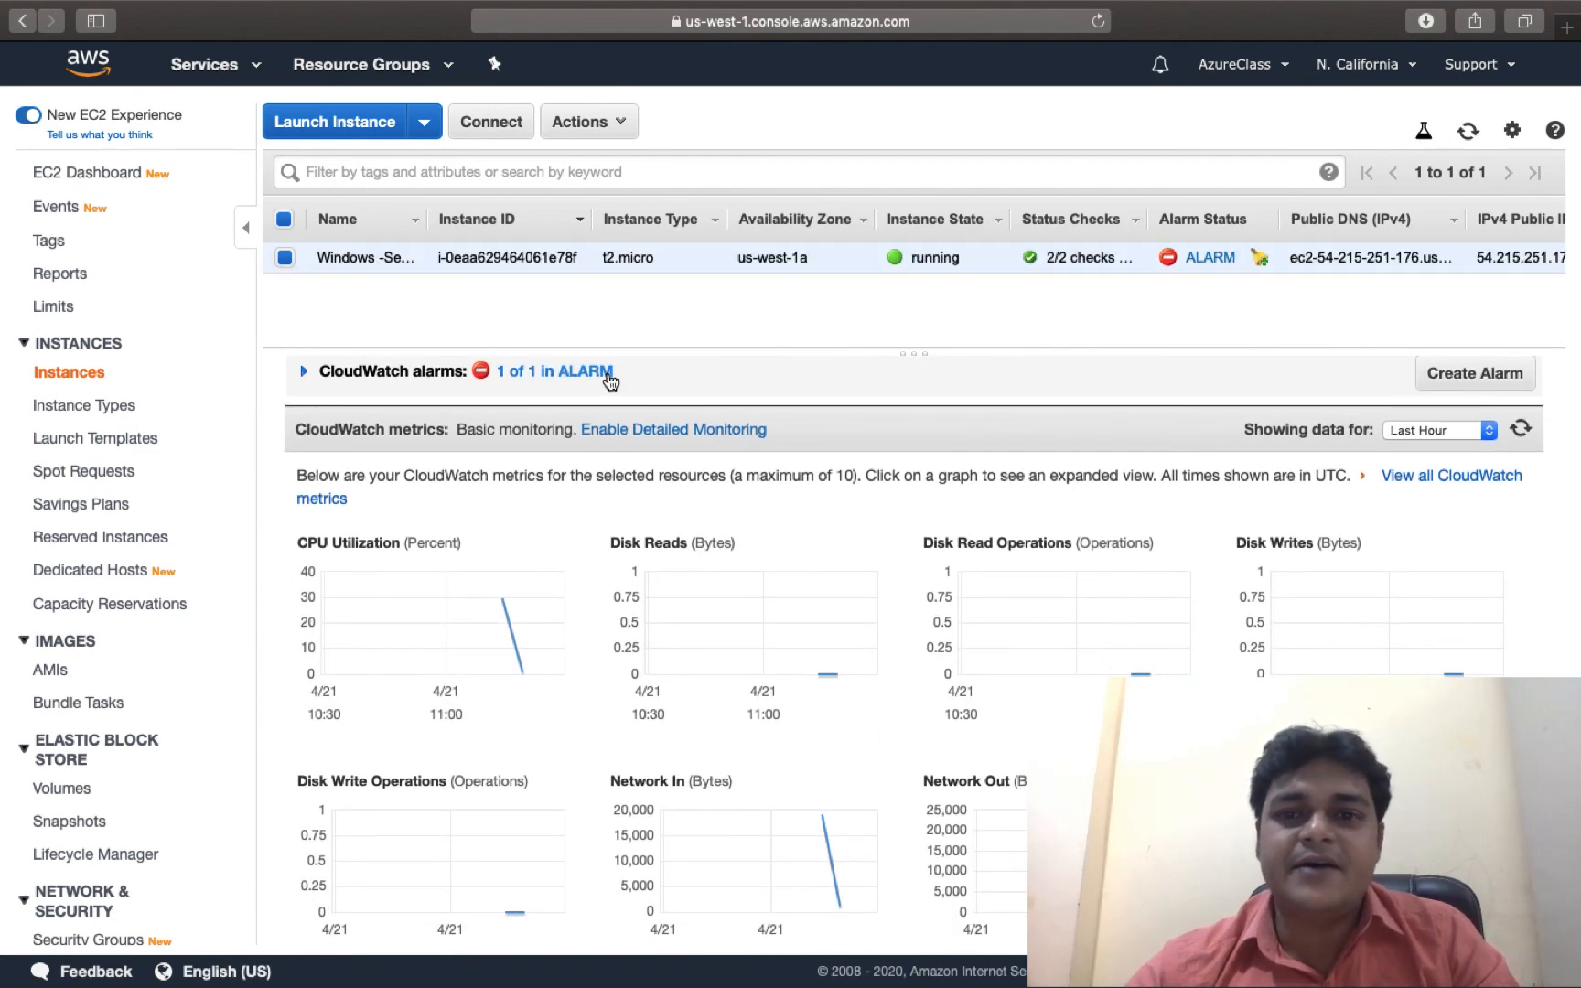
scroll(608, 379, up, 2)
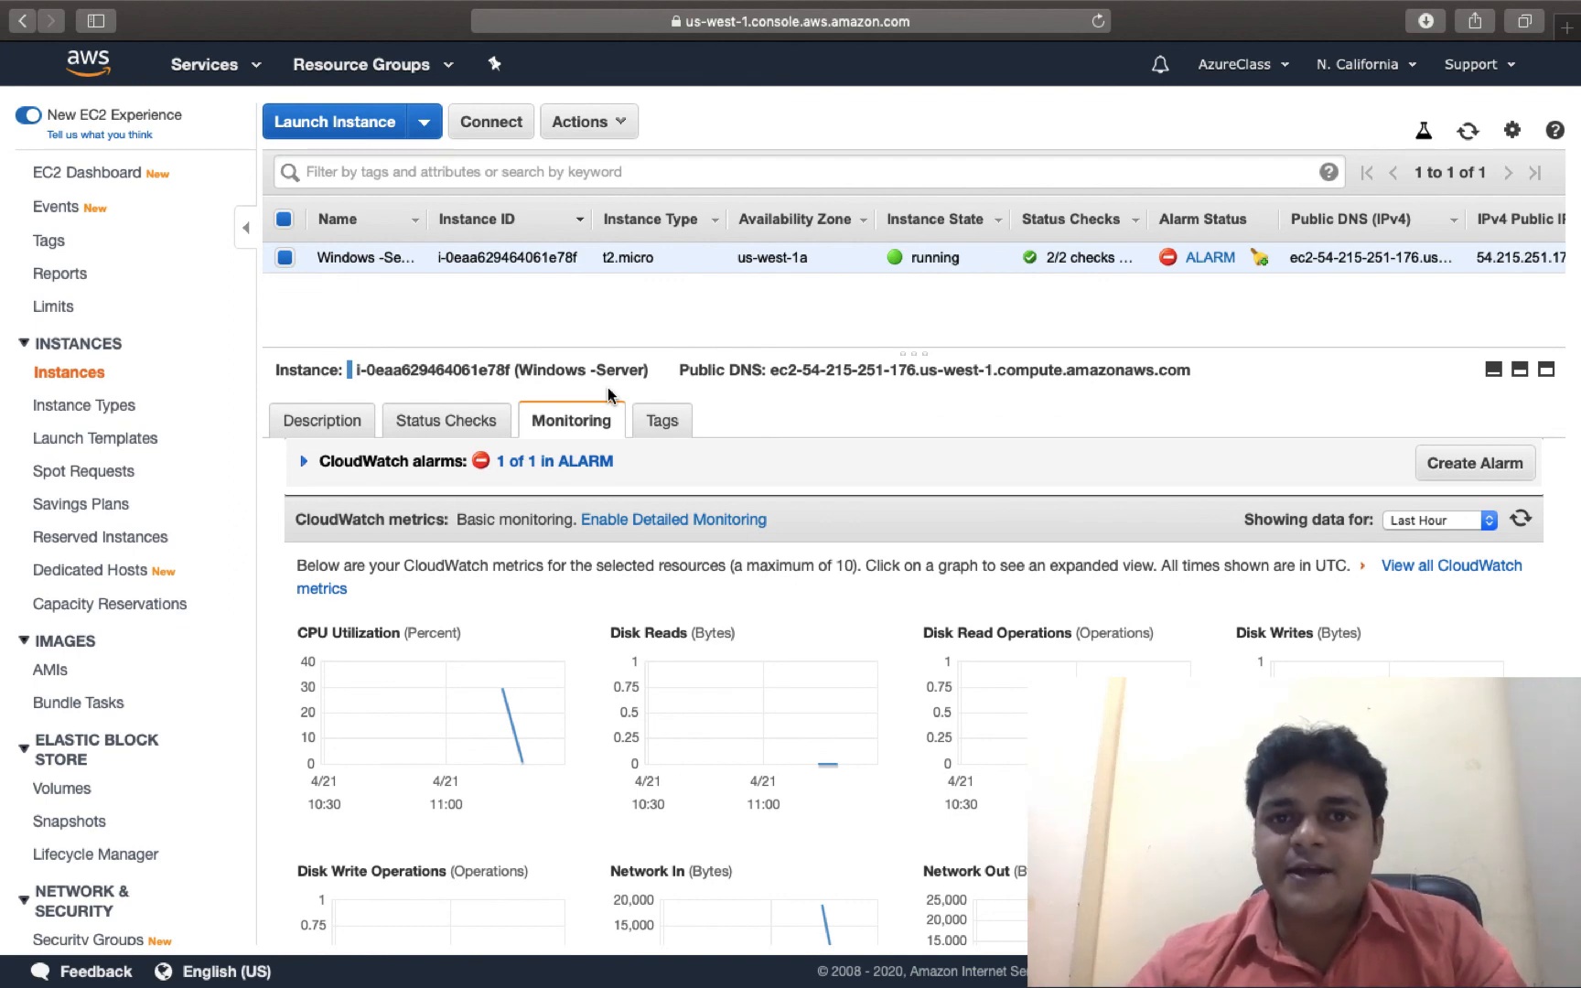
key(ctrl+Right)
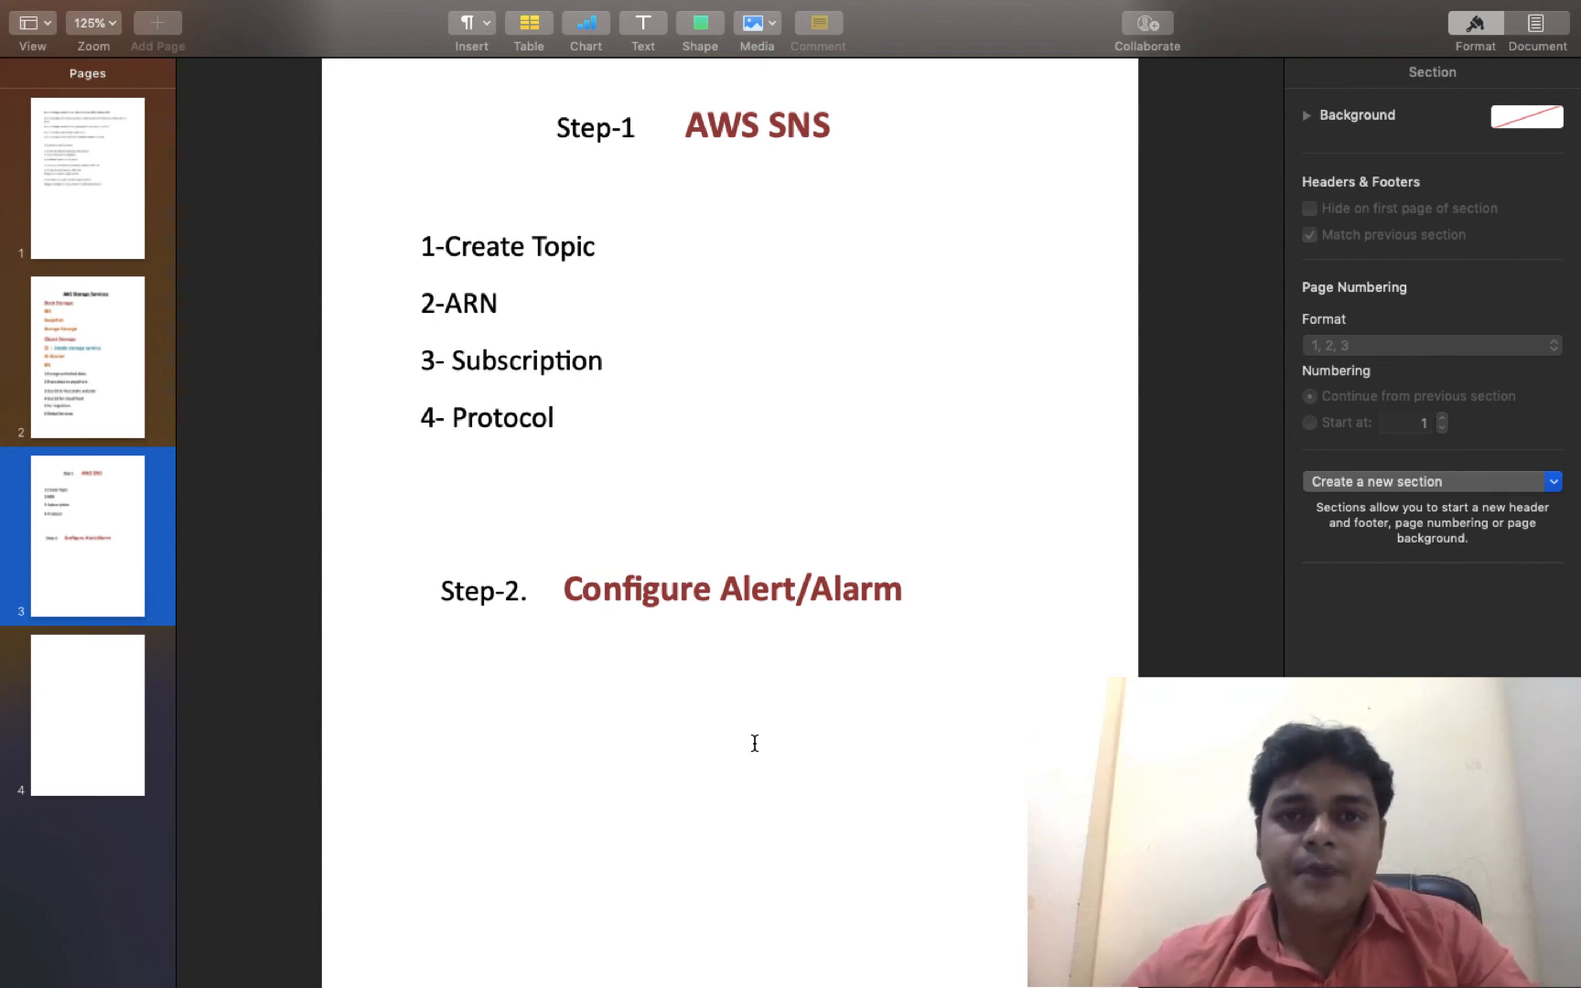
Switch Spaces away from the Pages notes document.
key(ctrl+Left)
key(ctrl+Left)
key(ctrl+Left)
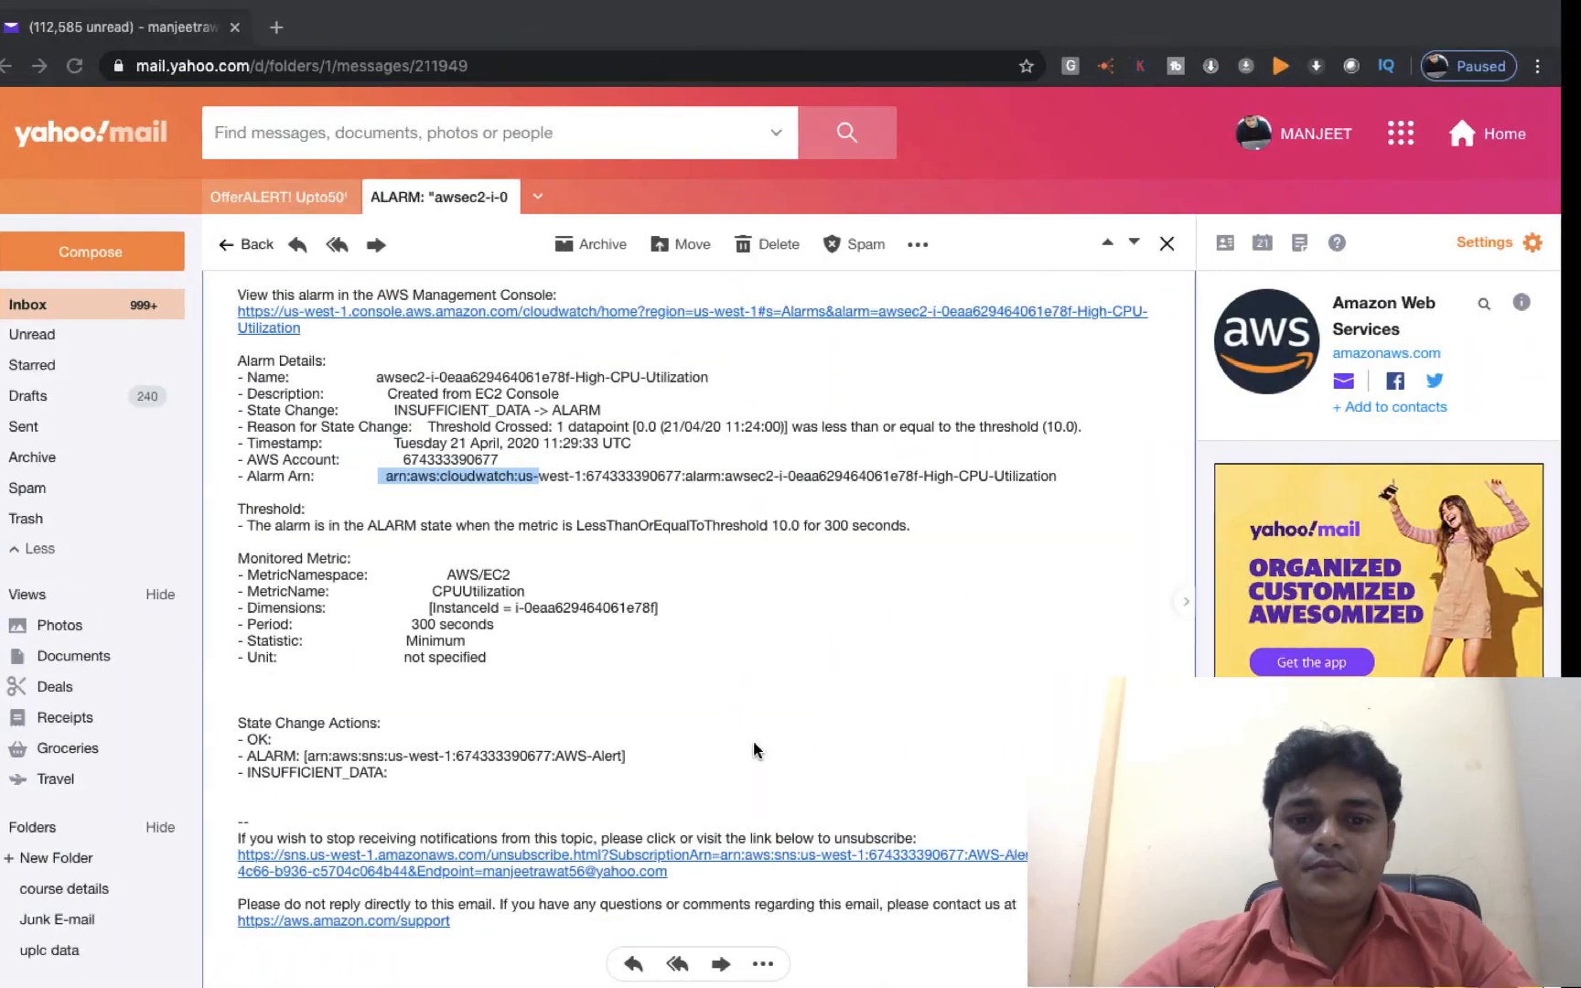